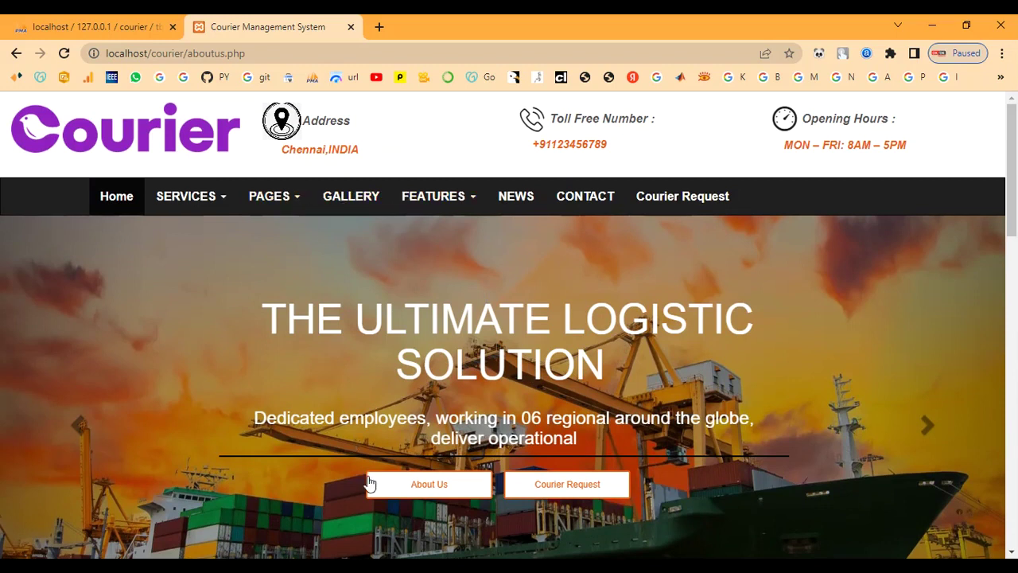
- Open the About Us page and scroll through its content
{"action": "left_click", "coordinate": [429, 485]}
{"action": "scroll", "coordinate": [416, 384], "scroll_direction": "down", "scroll_amount": 4}
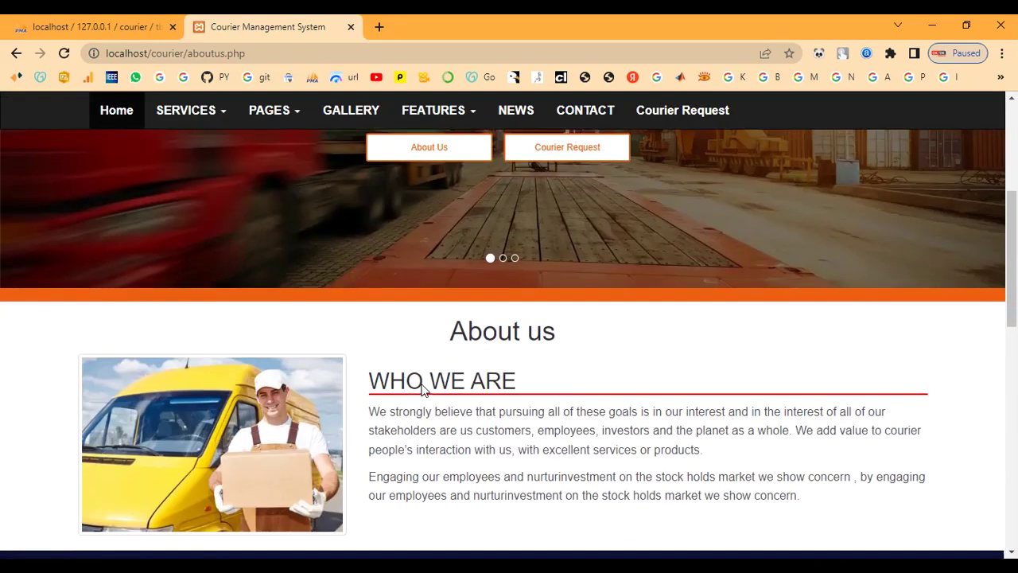
{"action": "scroll", "coordinate": [420, 386], "scroll_direction": "down", "scroll_amount": 5}
{"action": "scroll", "coordinate": [557, 303], "scroll_direction": "up", "scroll_amount": 5}
{"action": "scroll", "coordinate": [501, 312], "scroll_direction": "up", "scroll_amount": 5}
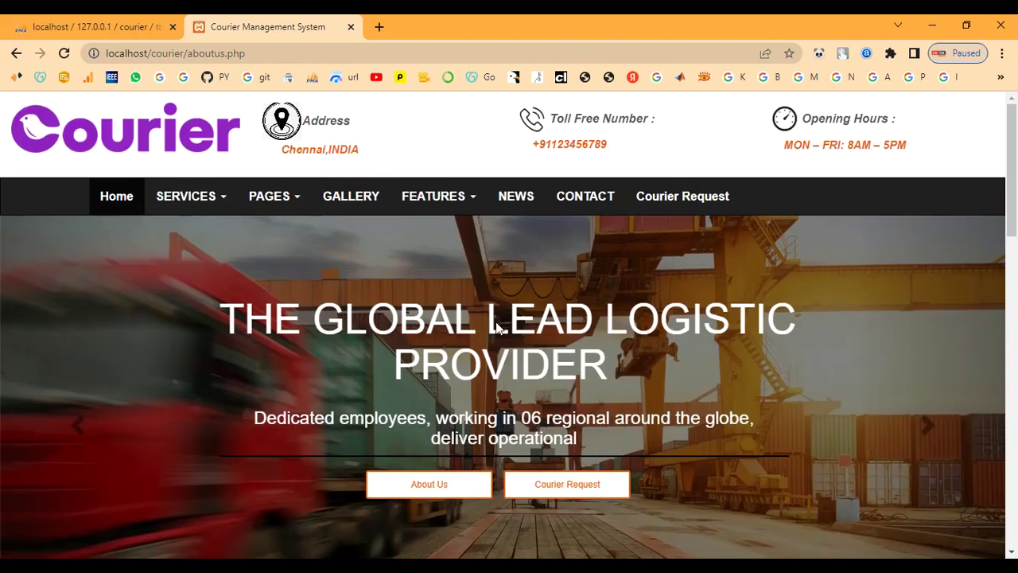
- Check the site pages menu, then show the FEATURES dropdown with Courier Request and Track Your Shipment
{"action": "left_click", "coordinate": [270, 197]}
{"action": "scroll", "coordinate": [295, 310], "scroll_direction": "down", "scroll_amount": 8}
{"action": "scroll", "coordinate": [302, 320], "scroll_direction": "down", "scroll_amount": 5}
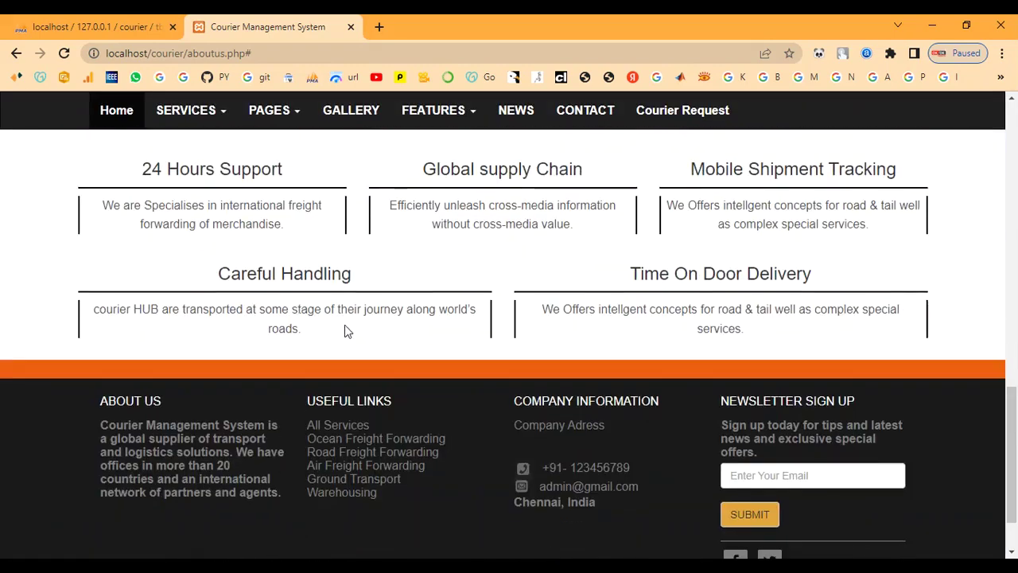
{"action": "scroll", "coordinate": [354, 332], "scroll_direction": "up", "scroll_amount": 5}
{"action": "scroll", "coordinate": [354, 333], "scroll_direction": "up", "scroll_amount": 8}
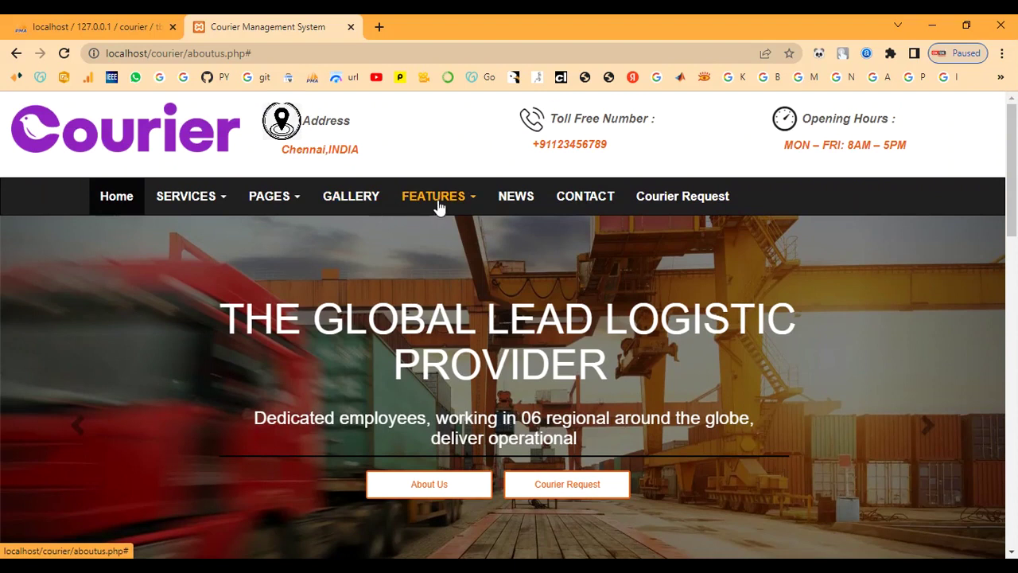
{"action": "left_click", "coordinate": [437, 200]}
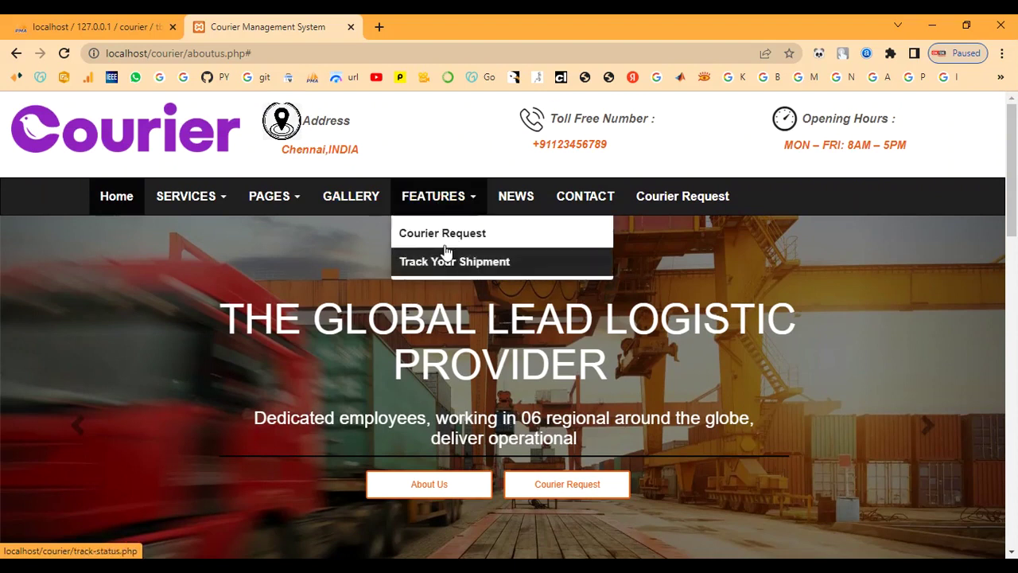
- View the Courier Request form, then go back
{"action": "left_click", "coordinate": [444, 237]}
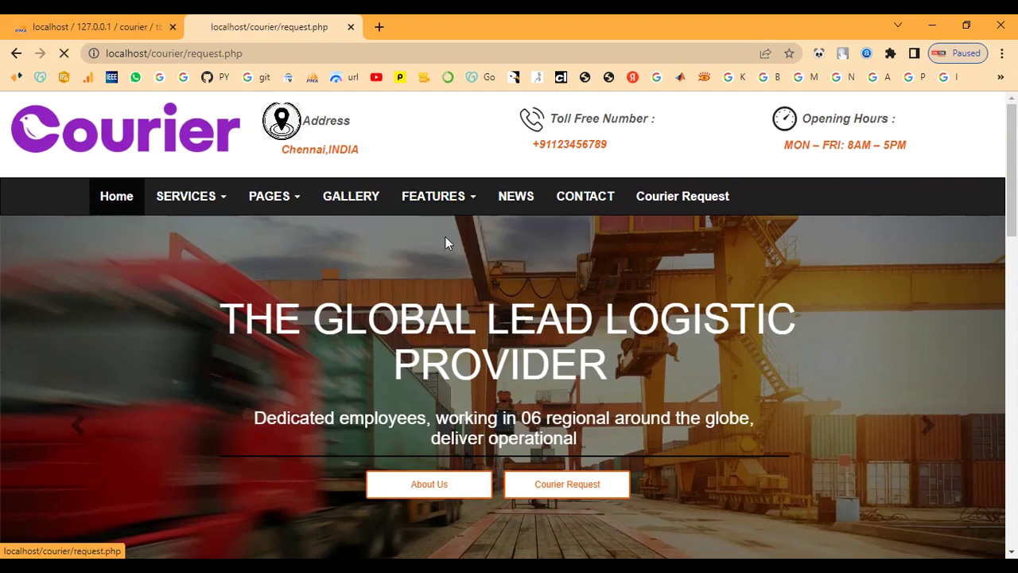
{"action": "scroll", "coordinate": [432, 302], "scroll_direction": "down", "scroll_amount": 7}
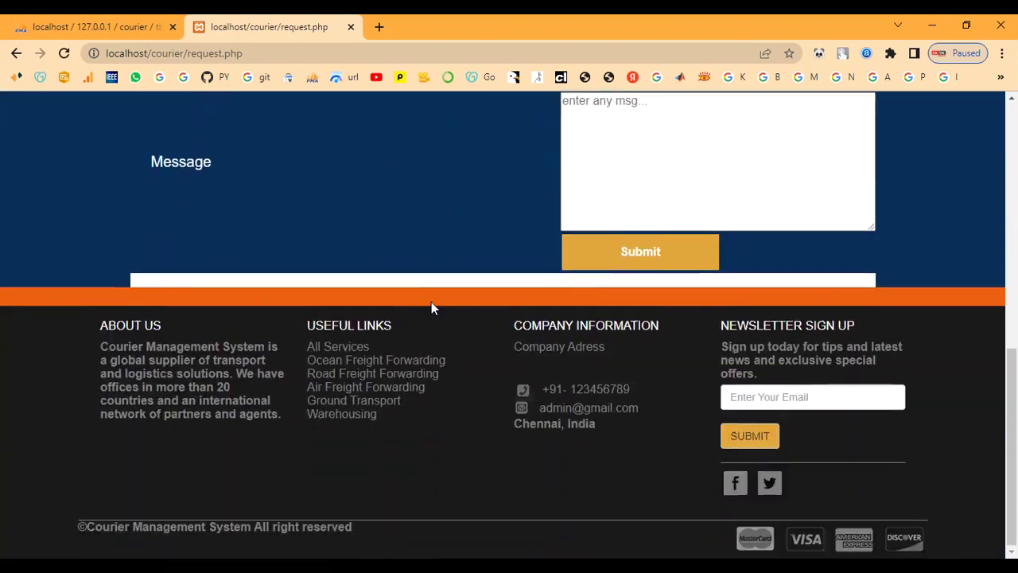
{"action": "scroll", "coordinate": [432, 302], "scroll_direction": "up", "scroll_amount": 7}
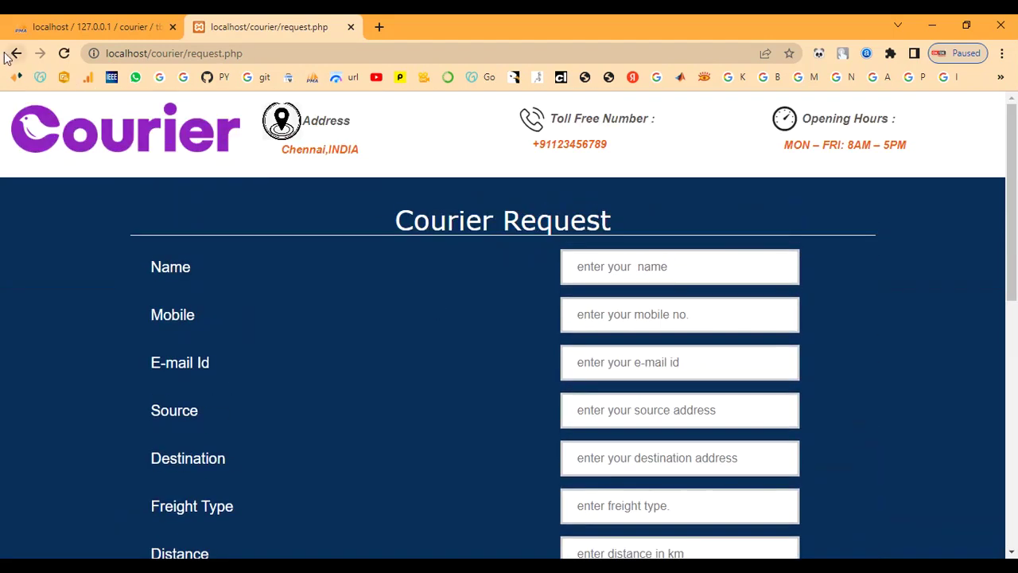
{"action": "left_click", "coordinate": [16, 53]}
- Open the Track Your Shipment page, try the News and Contact links, then head Home
{"action": "left_click", "coordinate": [436, 208]}
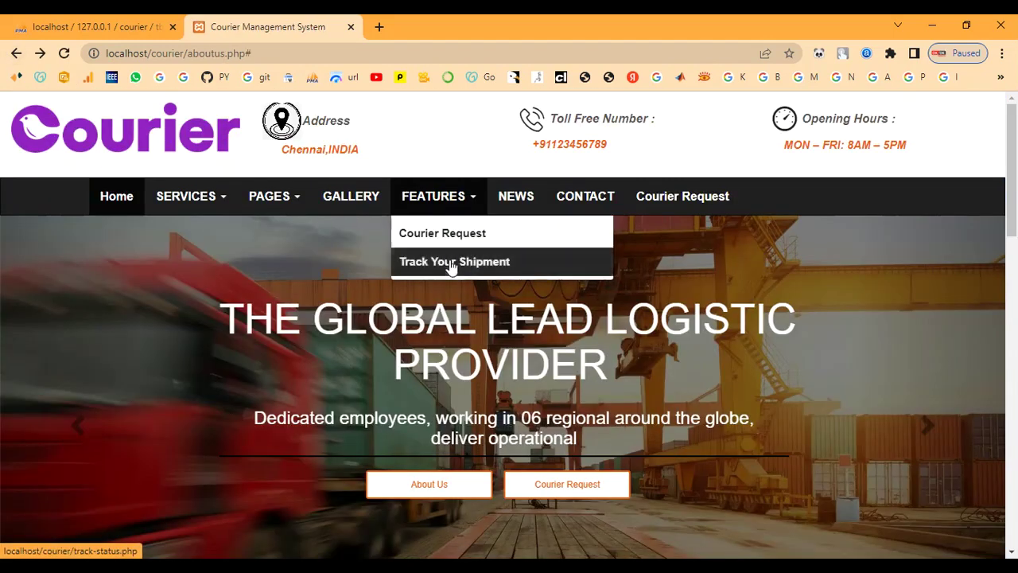
{"action": "left_click", "coordinate": [448, 261]}
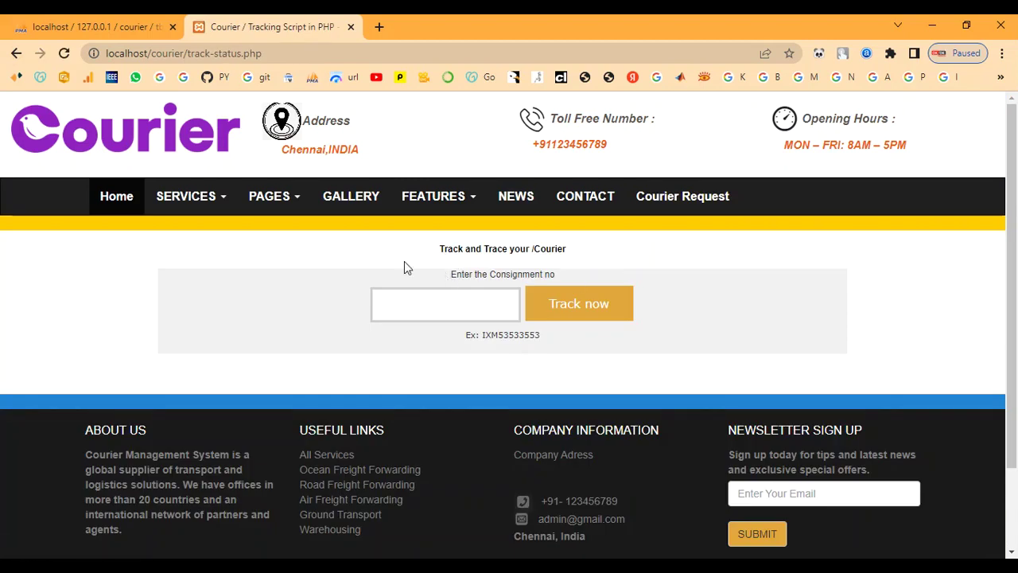
{"action": "left_click", "coordinate": [509, 206]}
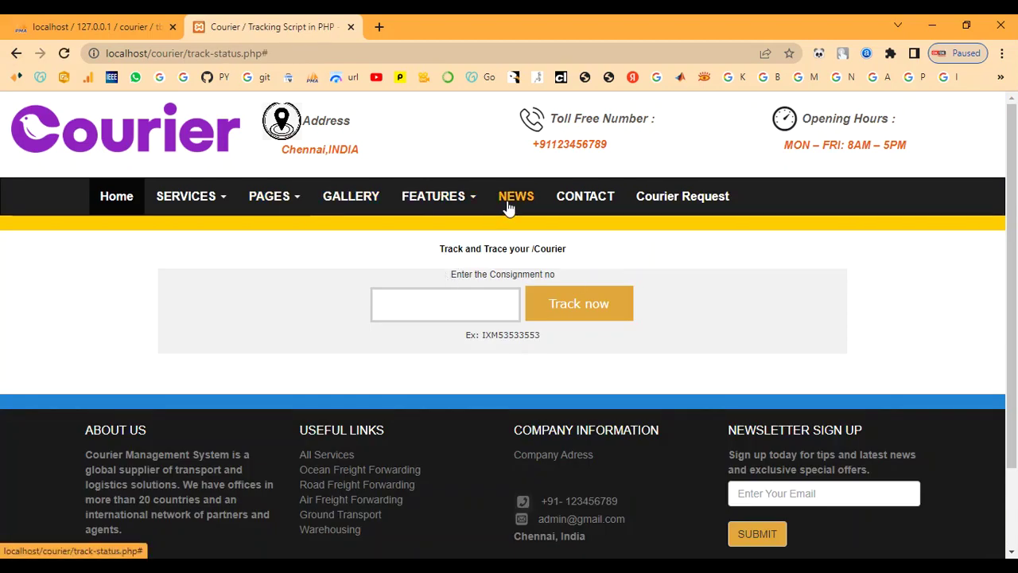
{"action": "left_click", "coordinate": [13, 53]}
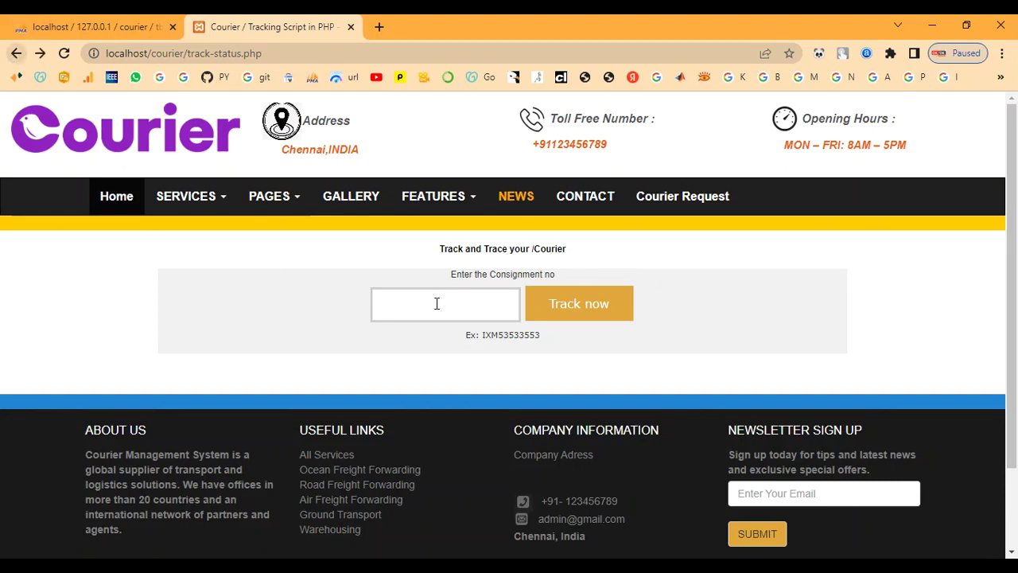
{"action": "left_click", "coordinate": [570, 206]}
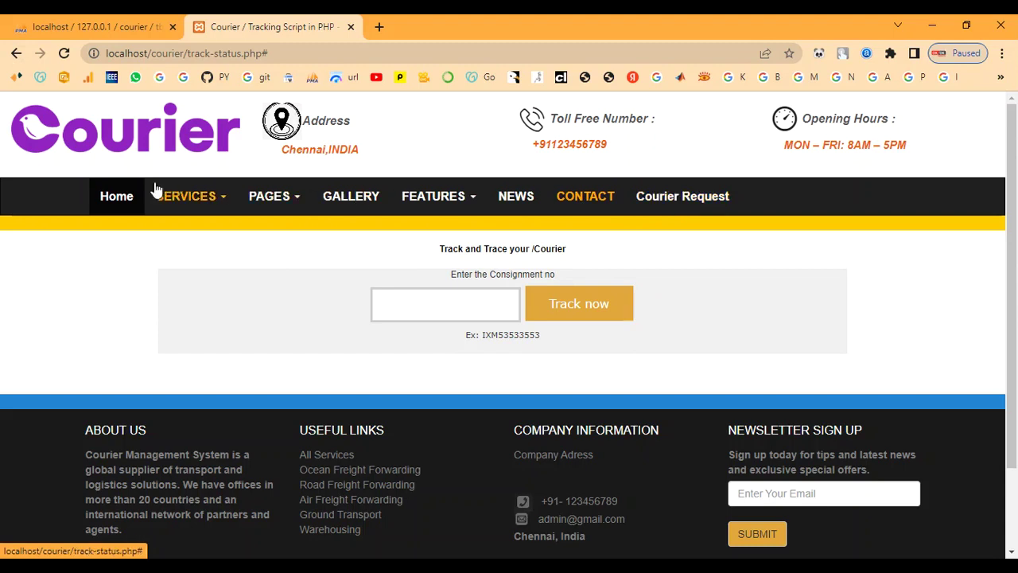
{"action": "left_click", "coordinate": [120, 203]}
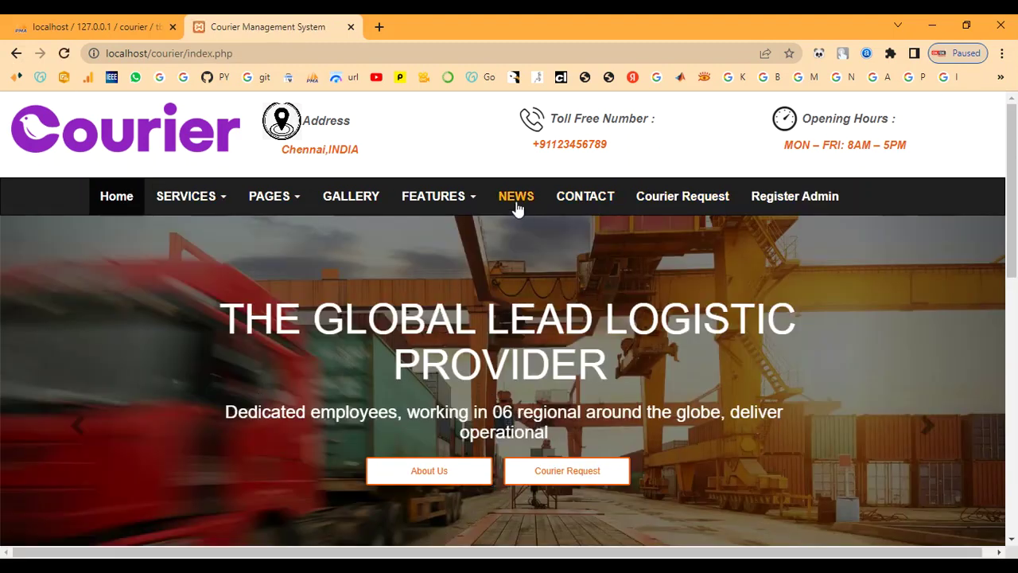
- Return to the home page and scroll down and back to the top
{"action": "left_click", "coordinate": [515, 203]}
{"action": "scroll", "coordinate": [517, 238], "scroll_direction": "down", "scroll_amount": 7}
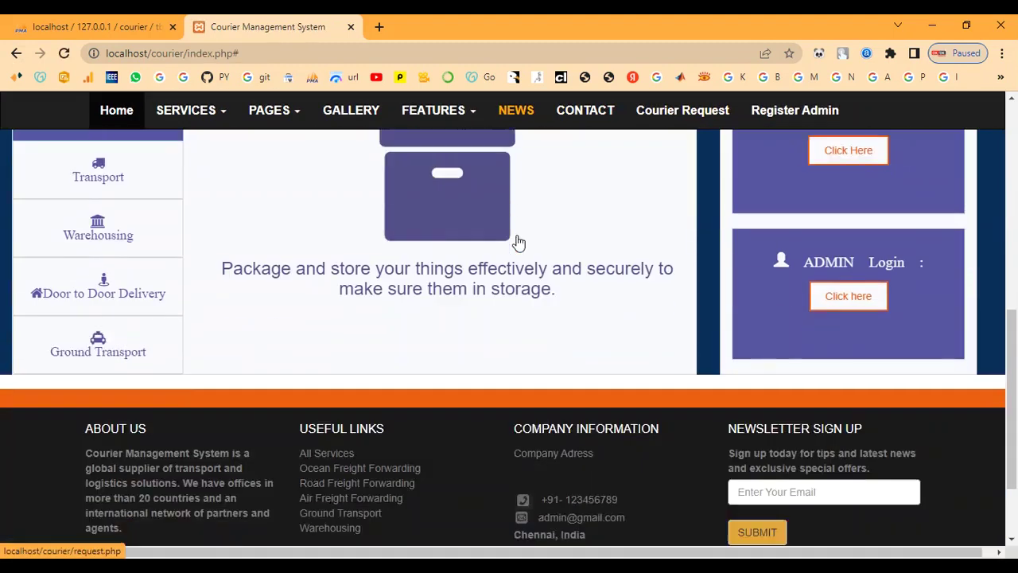
{"action": "scroll", "coordinate": [318, 286], "scroll_direction": "up", "scroll_amount": 2}
{"action": "scroll", "coordinate": [365, 353], "scroll_direction": "up", "scroll_amount": 5}
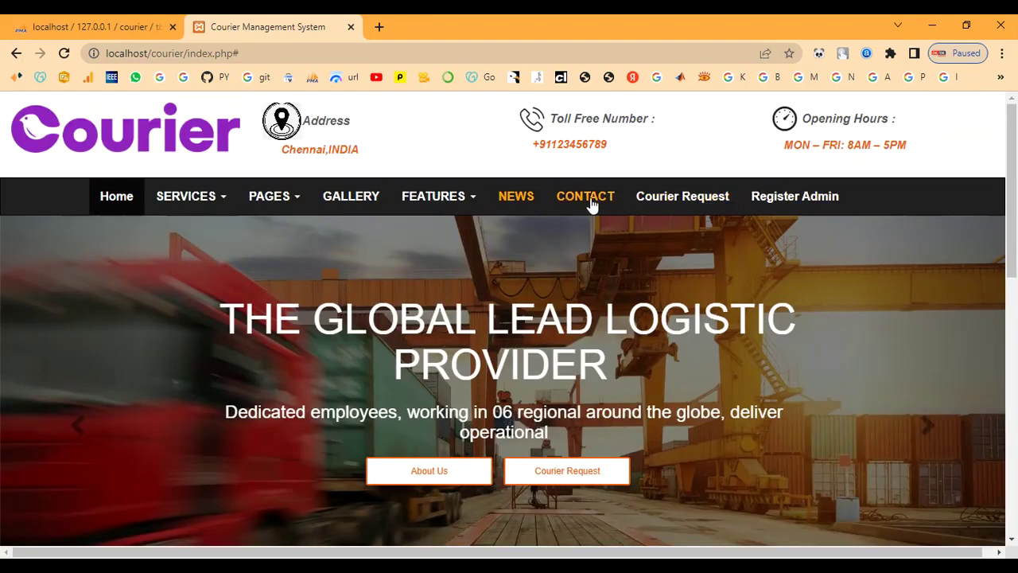
- In the admin registration form, enter the administrator's name and address chennai
{"action": "left_click", "coordinate": [803, 199]}
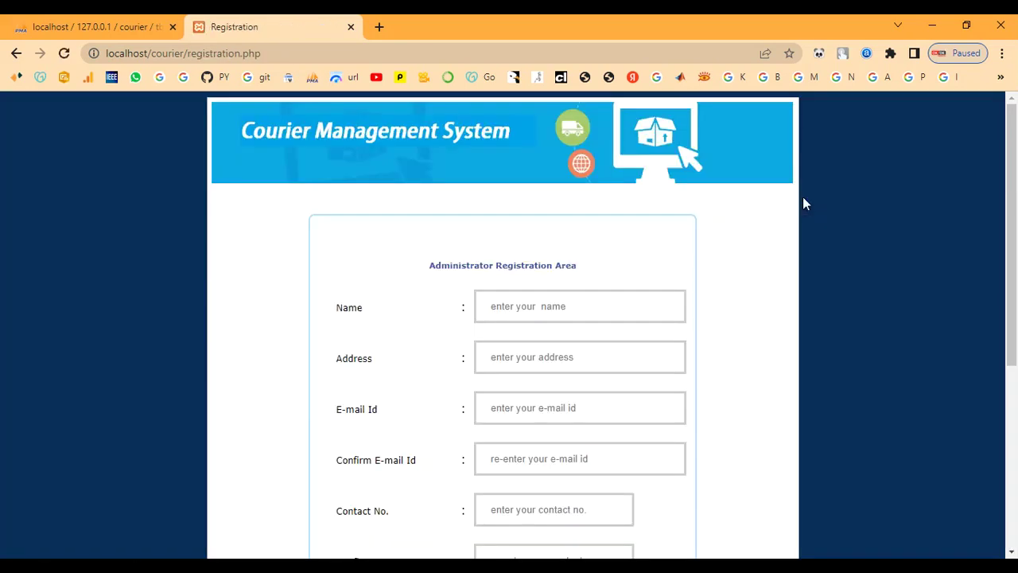
{"action": "scroll", "coordinate": [751, 262], "scroll_direction": "down", "scroll_amount": 1}
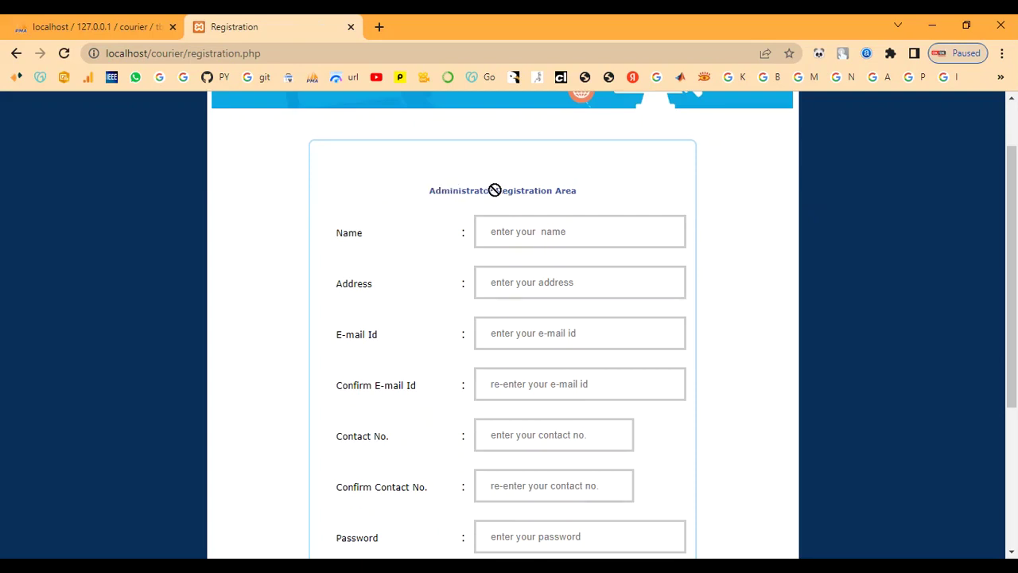
{"action": "mouse_move", "coordinate": [572, 189]}
{"action": "left_mouse_down"}
{"action": "mouse_move", "coordinate": [416, 202]}
{"action": "mouse_move", "coordinate": [578, 172]}
{"action": "left_mouse_up"}
{"action": "left_click", "coordinate": [537, 231]}
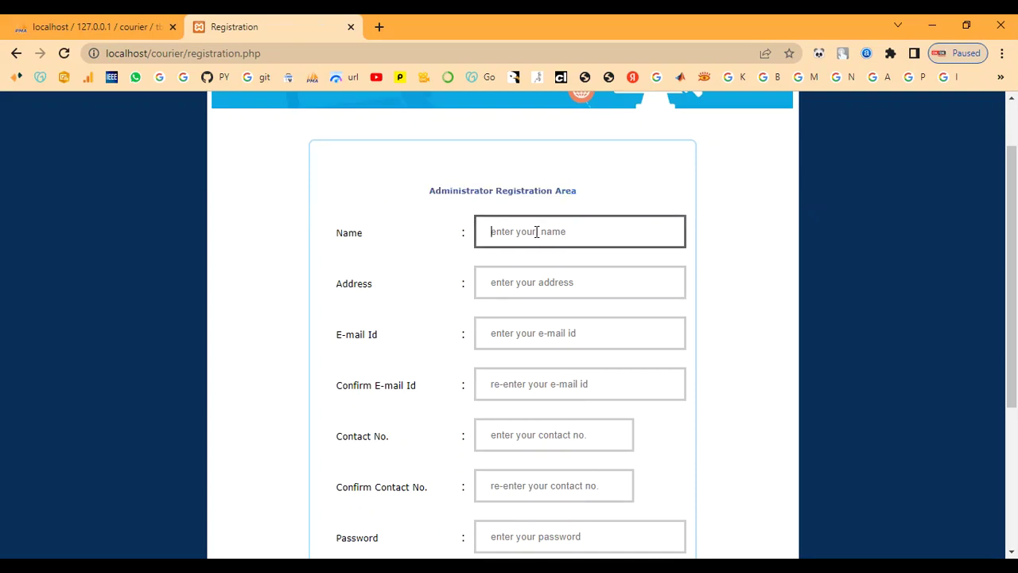
{"action": "type", "text": "ad"}
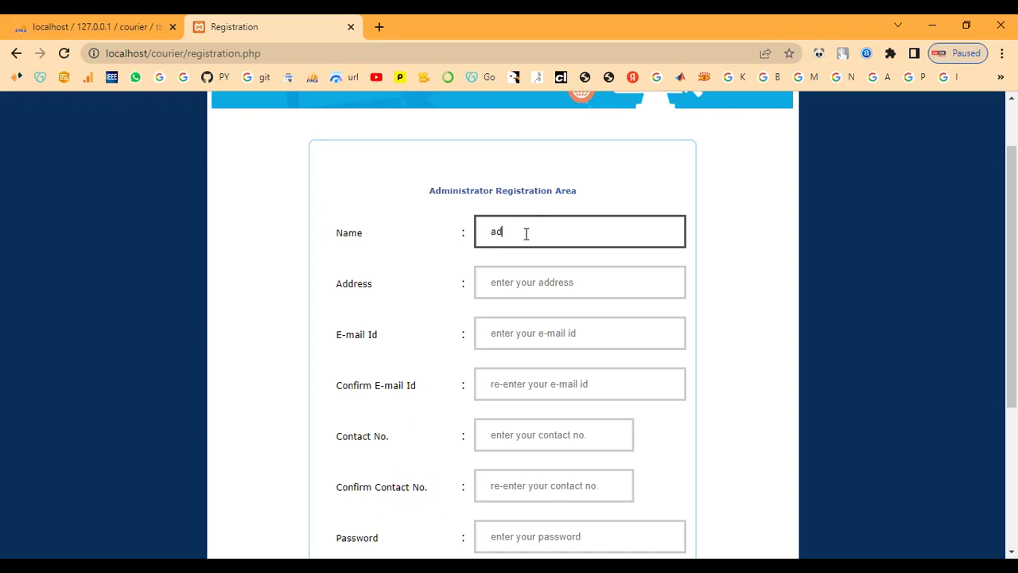
{"action": "type", "text": "min"}
{"action": "key", "text": "Tab"}
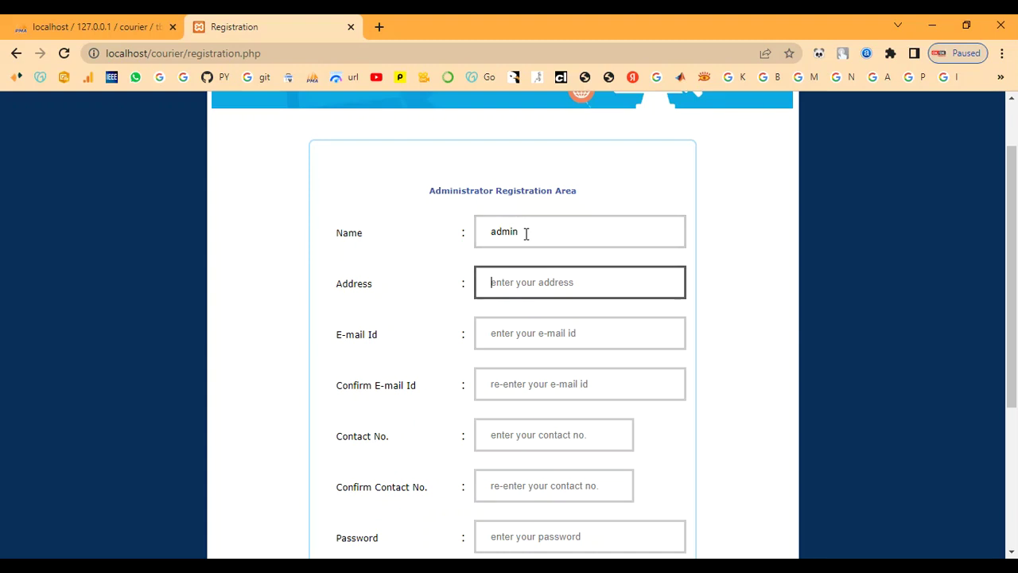
{"action": "type", "text": "admin"}
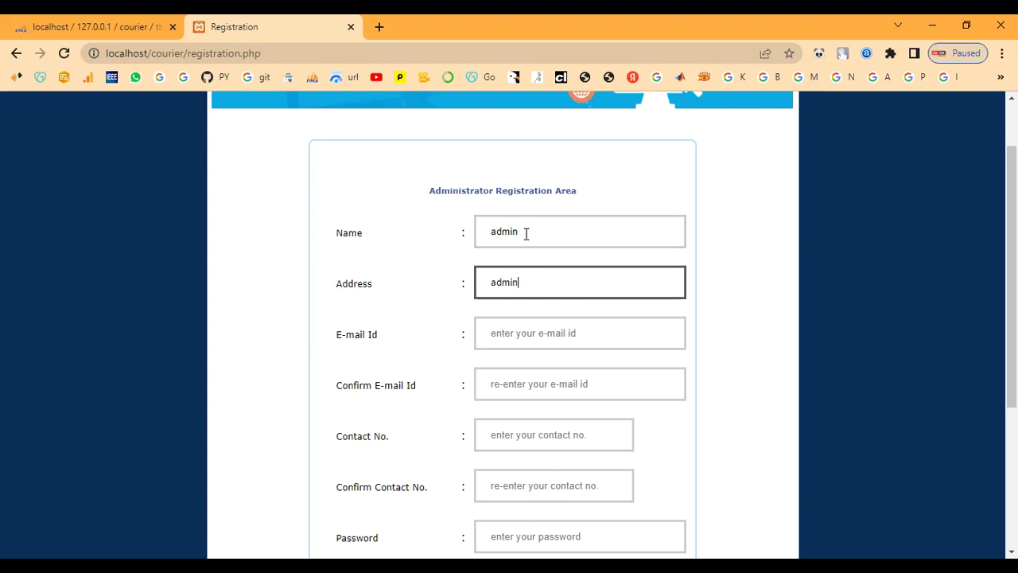
{"action": "key", "text": "BackSpace"}
{"action": "key", "text": "BackSpace"}
{"action": "key", "text": "BackSpace"}
{"action": "key", "text": "BackSpace"}
{"action": "type", "text": "chennai"}
- Enter and confirm the administrator's e-mail address and contact number
{"action": "key", "text": "Tab"}
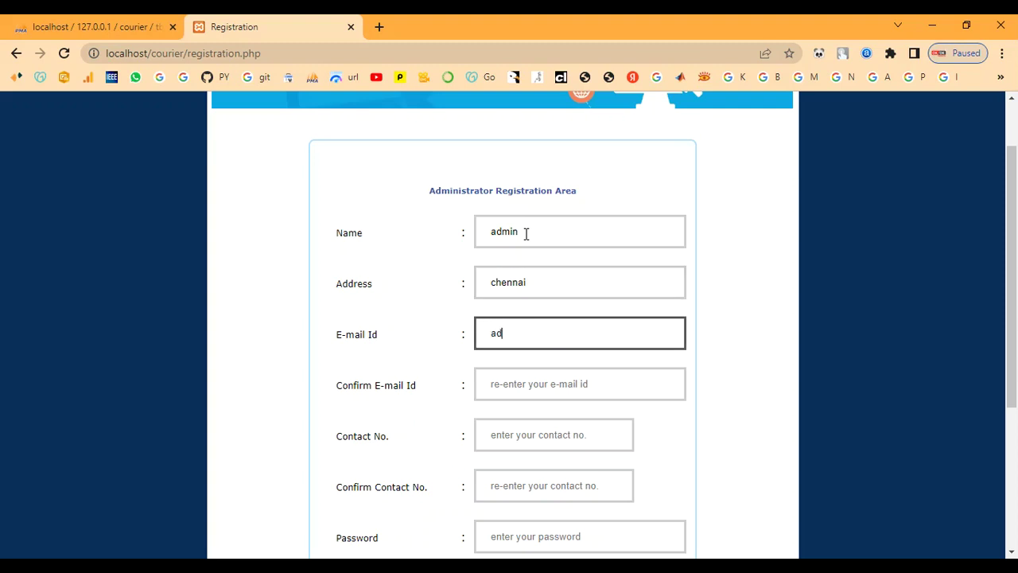
{"action": "key", "text": "Tab"}
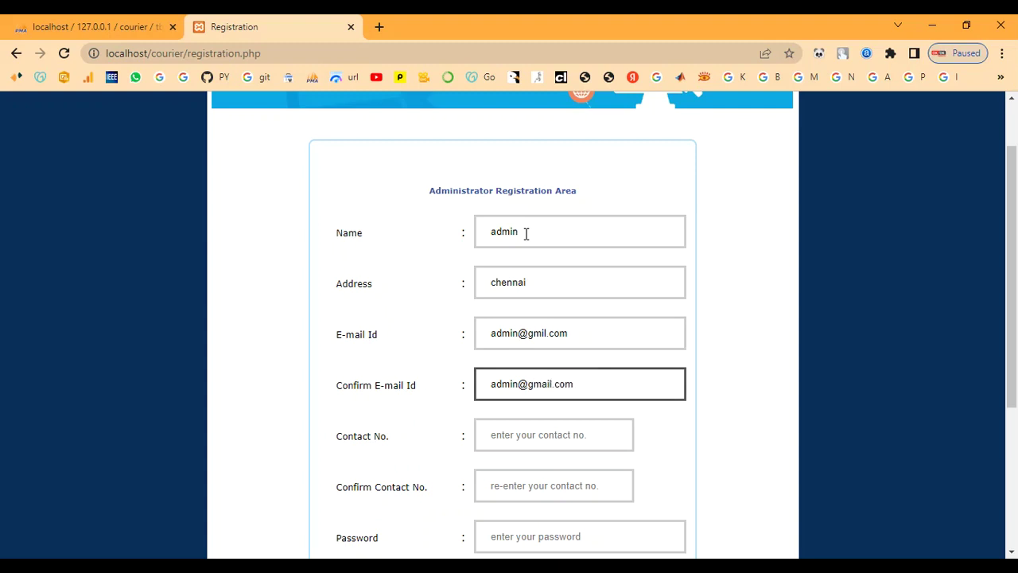
{"action": "key", "text": "Tab"}
{"action": "type", "text": "9087654321"}
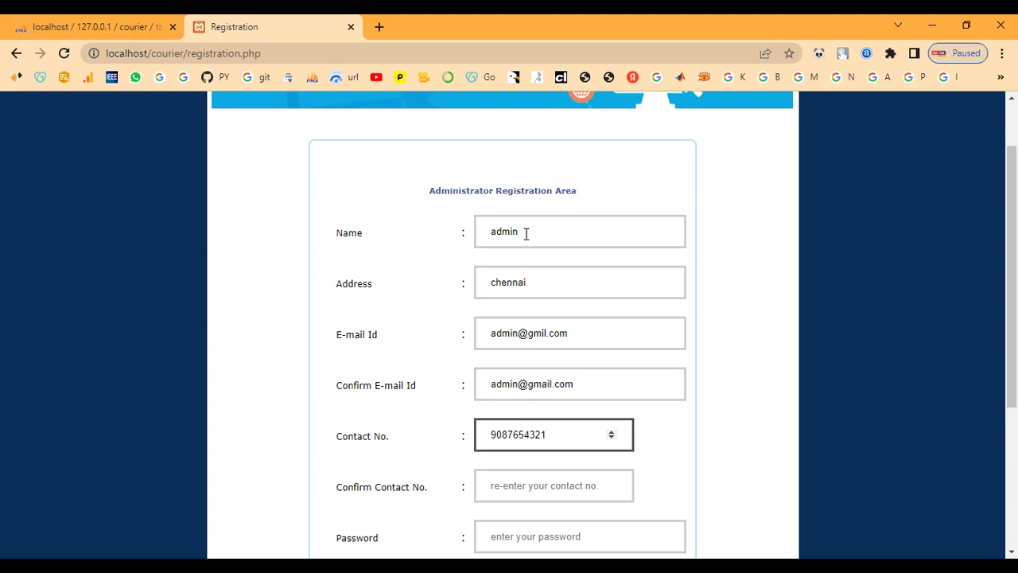
{"action": "key", "text": "Tab"}
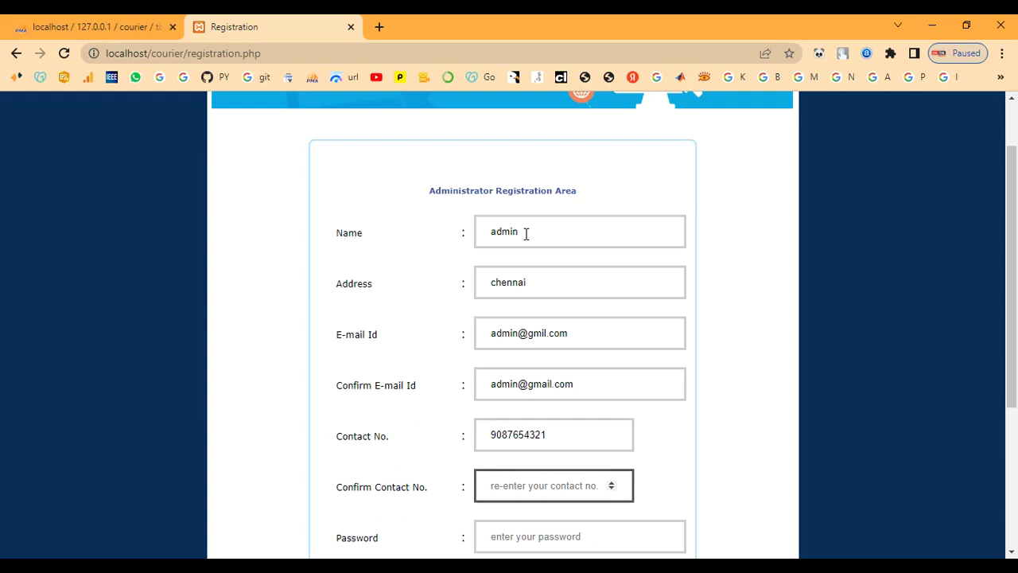
{"action": "type", "text": "908"}
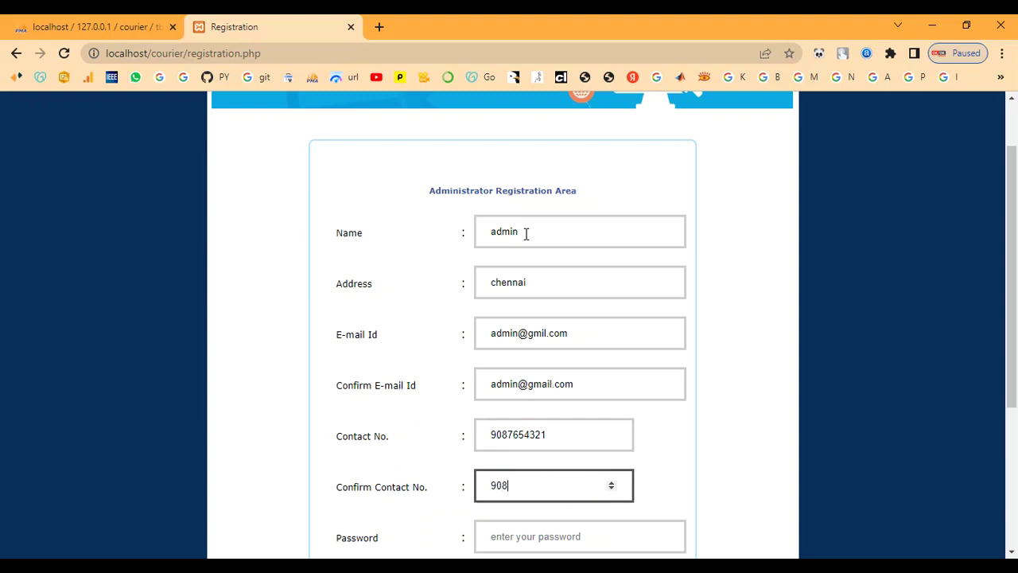
{"action": "type", "text": "7654321"}
- Enter and confirm the password, choose office Fast Courier chennai, and submit
{"action": "key", "text": "Tab"}
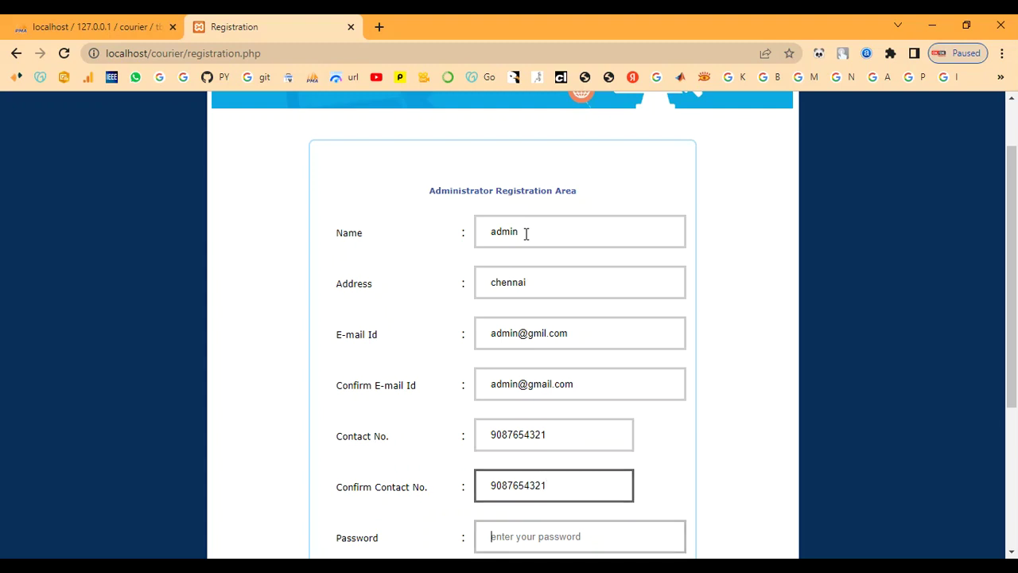
{"action": "scroll", "coordinate": [647, 379], "scroll_direction": "down", "scroll_amount": 2}
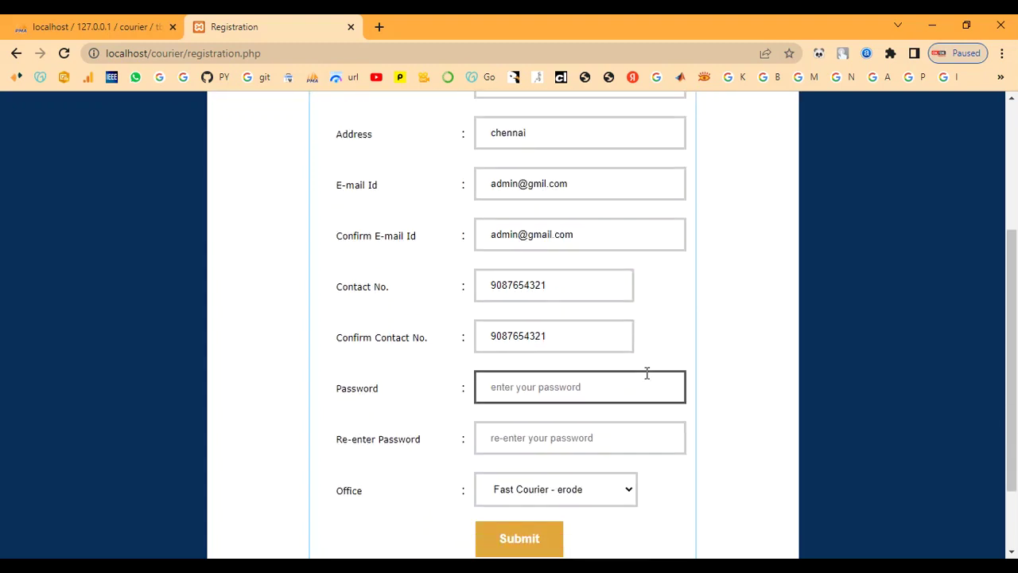
{"action": "type", "text": "a"}
{"action": "key", "text": "Tab"}
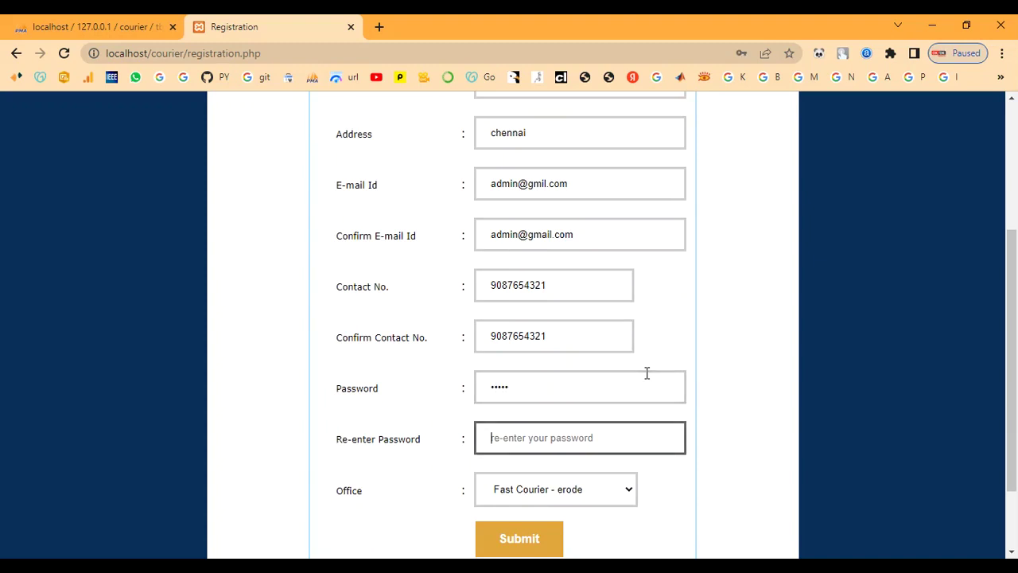
{"action": "type", "text": "ad"}
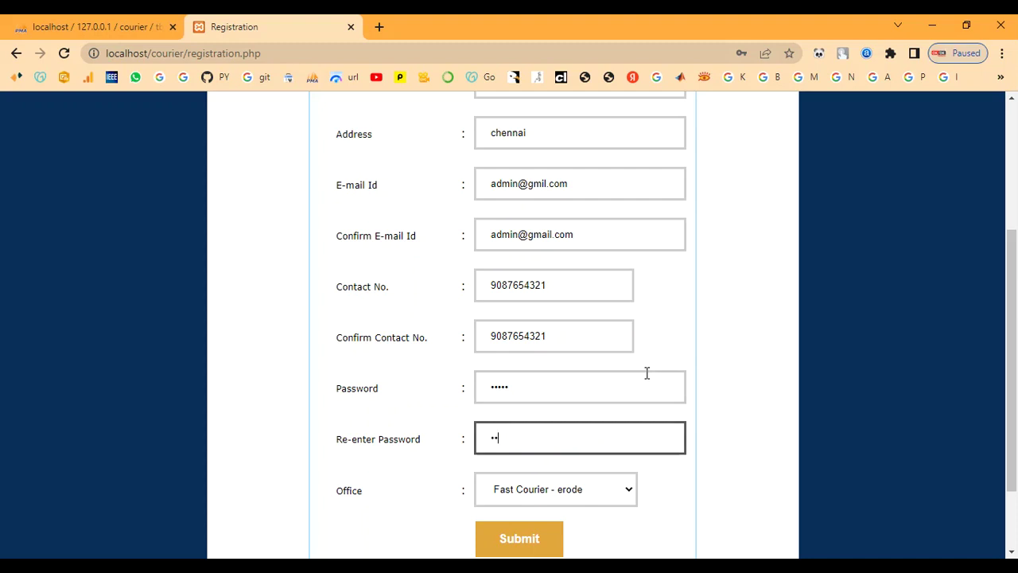
{"action": "type", "text": "min"}
{"action": "left_click", "coordinate": [546, 493]}
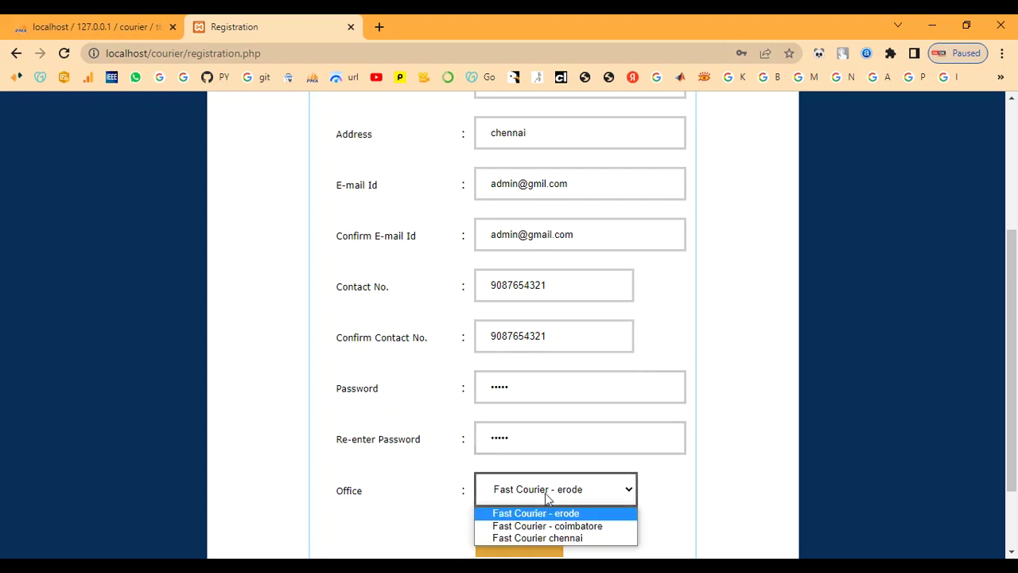
{"action": "left_click", "coordinate": [549, 538]}
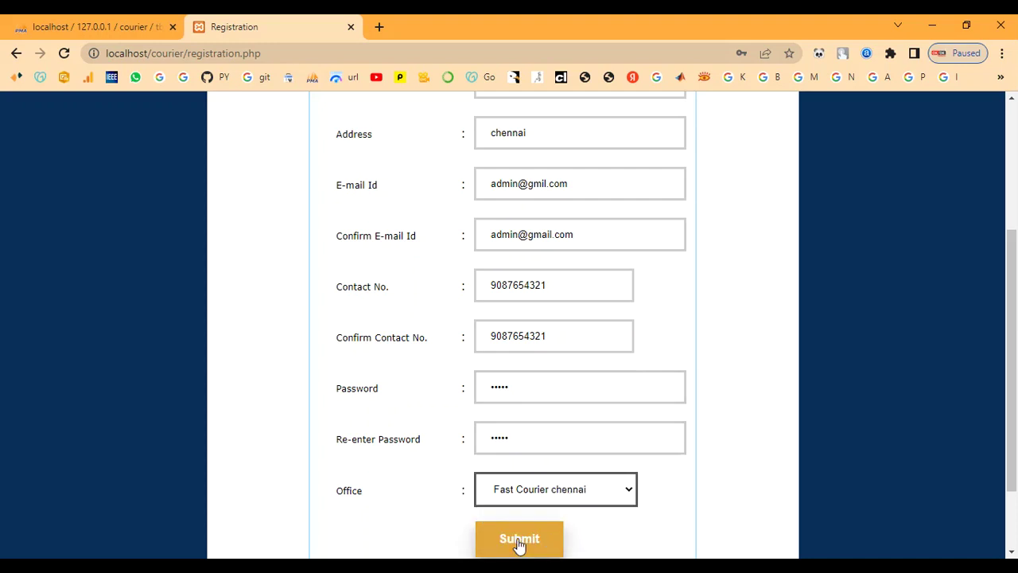
{"action": "left_click", "coordinate": [518, 541]}
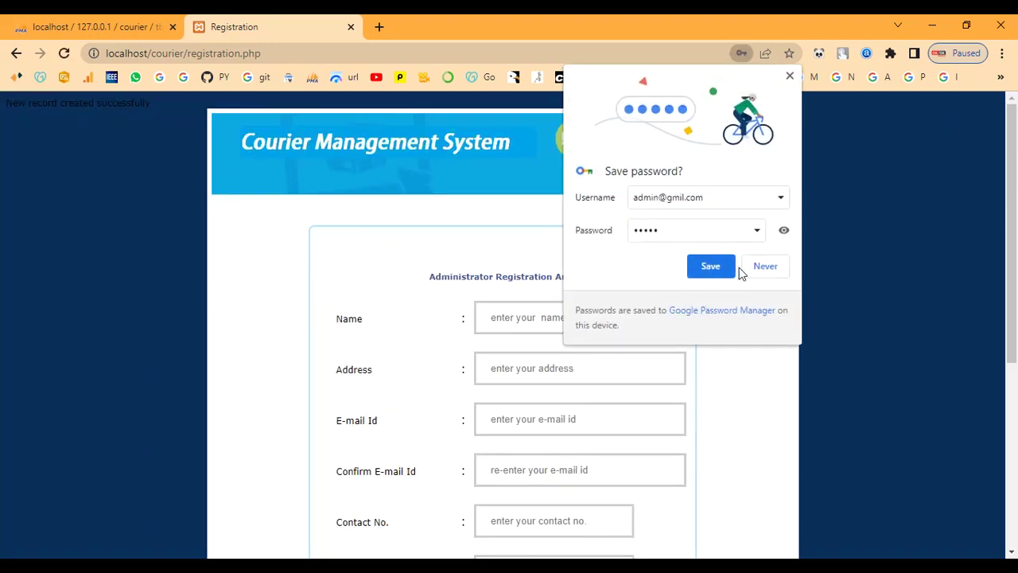
- Decline saving the password, return to the home page, and open the Admin Login page
{"action": "left_click", "coordinate": [777, 269]}
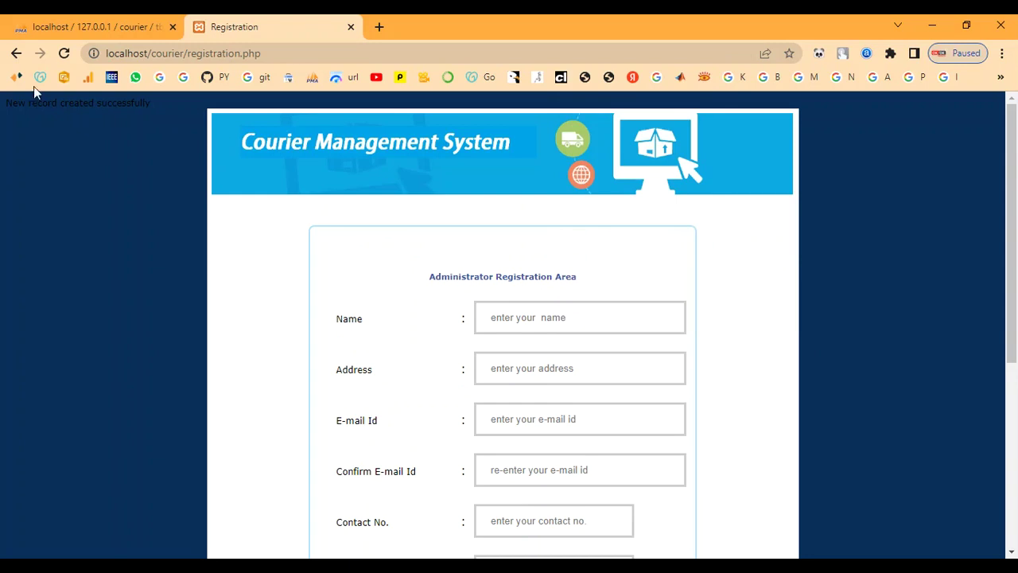
{"action": "left_click", "coordinate": [16, 54]}
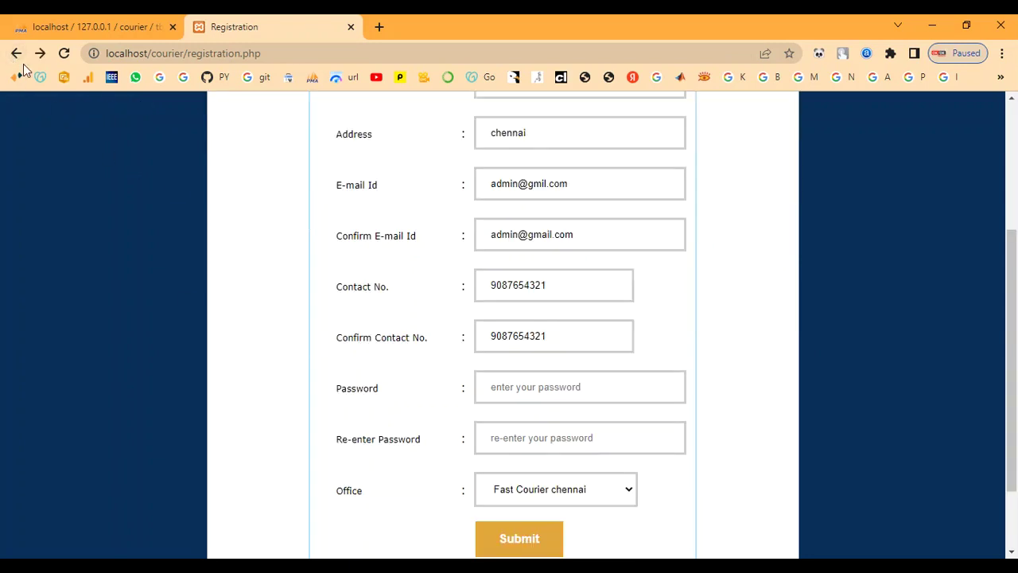
{"action": "left_click", "coordinate": [16, 54]}
{"action": "scroll", "coordinate": [186, 348], "scroll_direction": "down", "scroll_amount": 10}
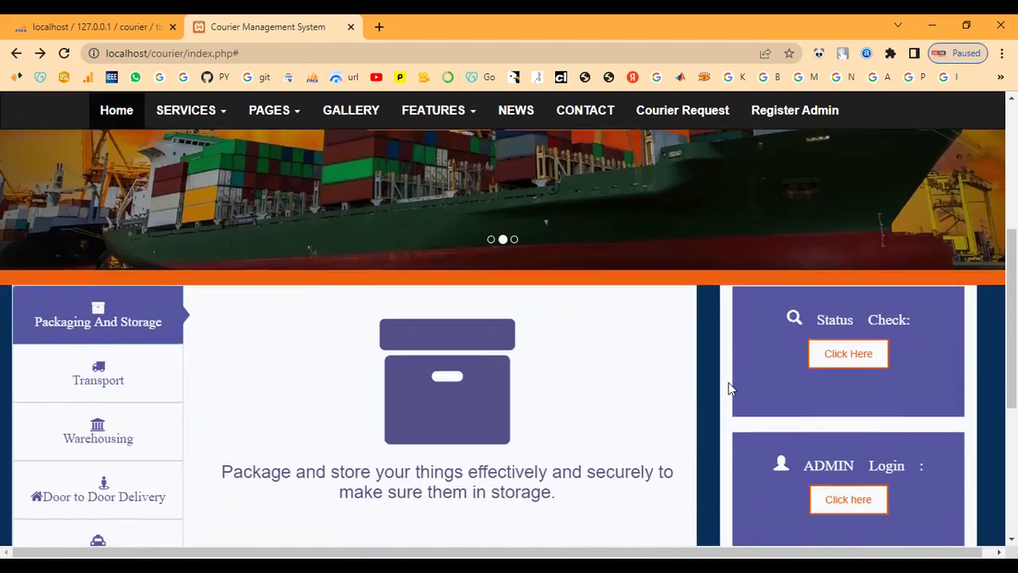
{"action": "scroll", "coordinate": [875, 404], "scroll_direction": "up", "scroll_amount": 4}
{"action": "scroll", "coordinate": [868, 473], "scroll_direction": "down", "scroll_amount": 1}
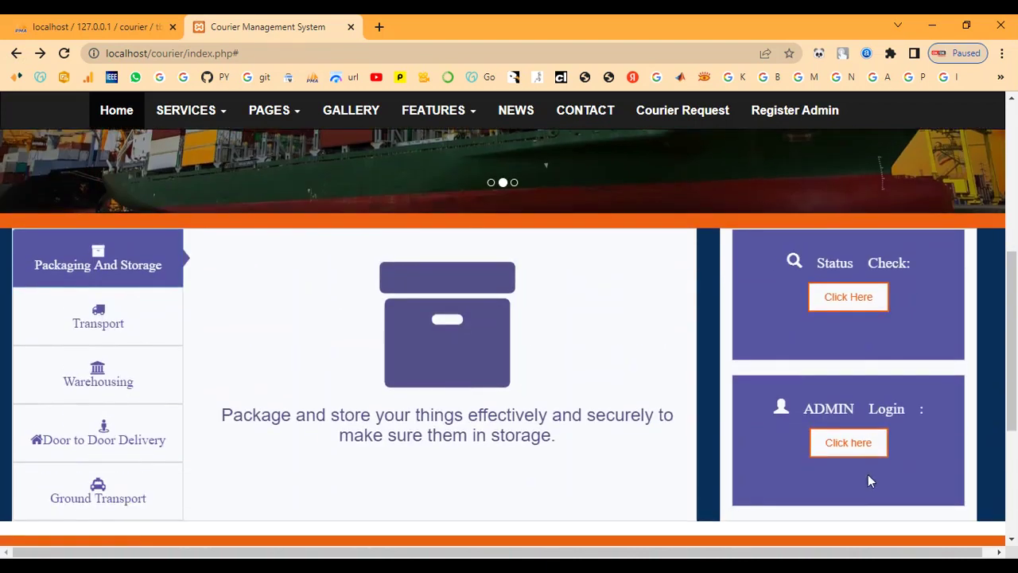
{"action": "left_click", "coordinate": [856, 445]}
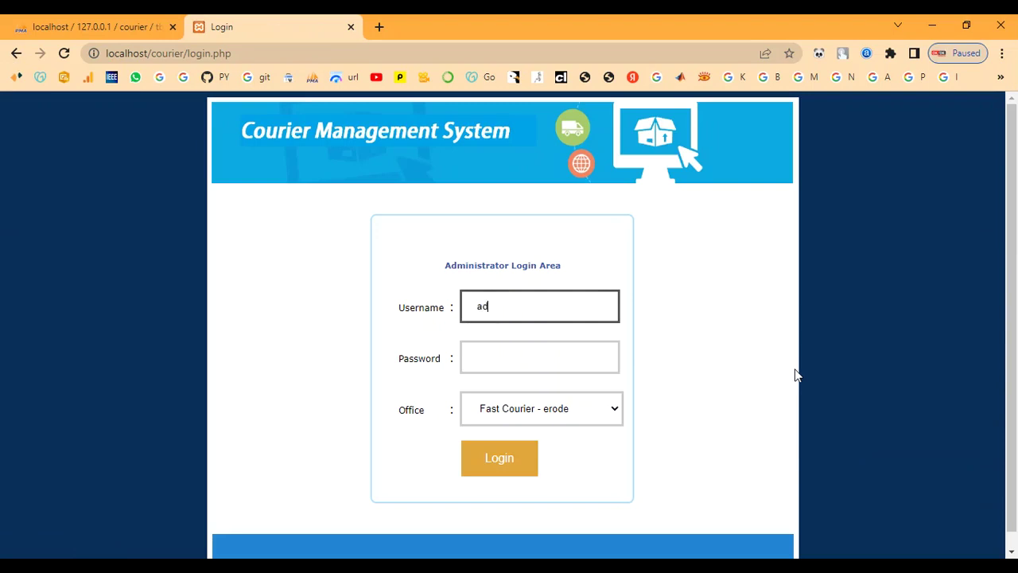
- Log in with the admin credentials to Fast Courier chennai and open the Add New Office form
{"action": "type", "text": "admin"}
{"action": "key", "text": "Tab"}
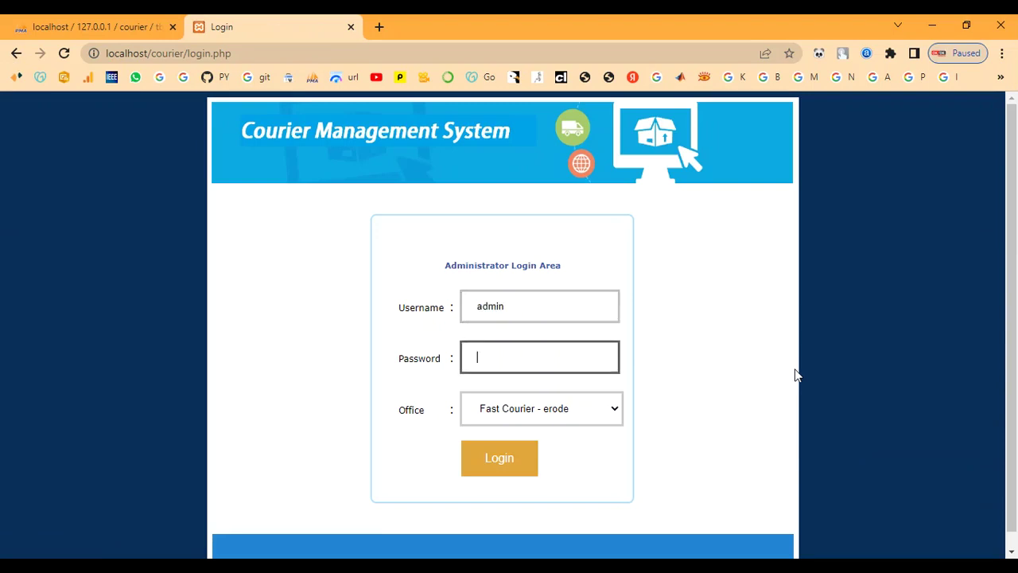
{"action": "type", "text": "admin"}
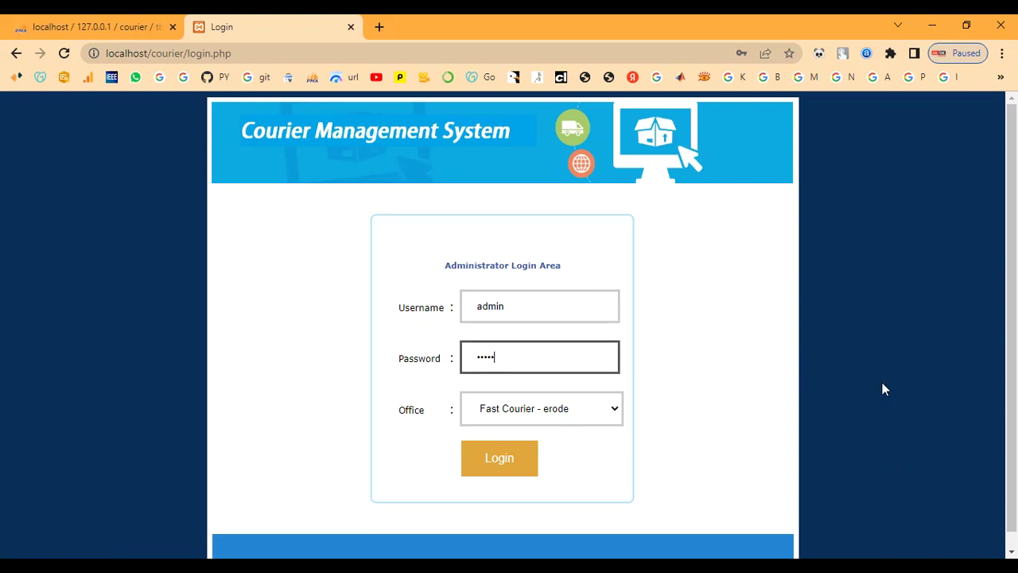
{"action": "left_click", "coordinate": [561, 414]}
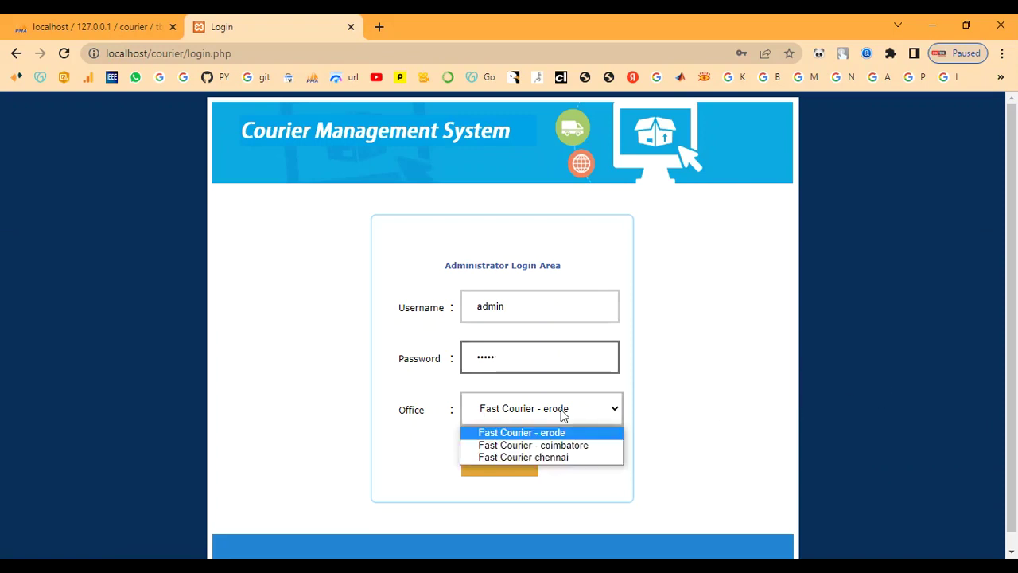
{"action": "left_click", "coordinate": [561, 457]}
{"action": "left_click", "coordinate": [494, 468]}
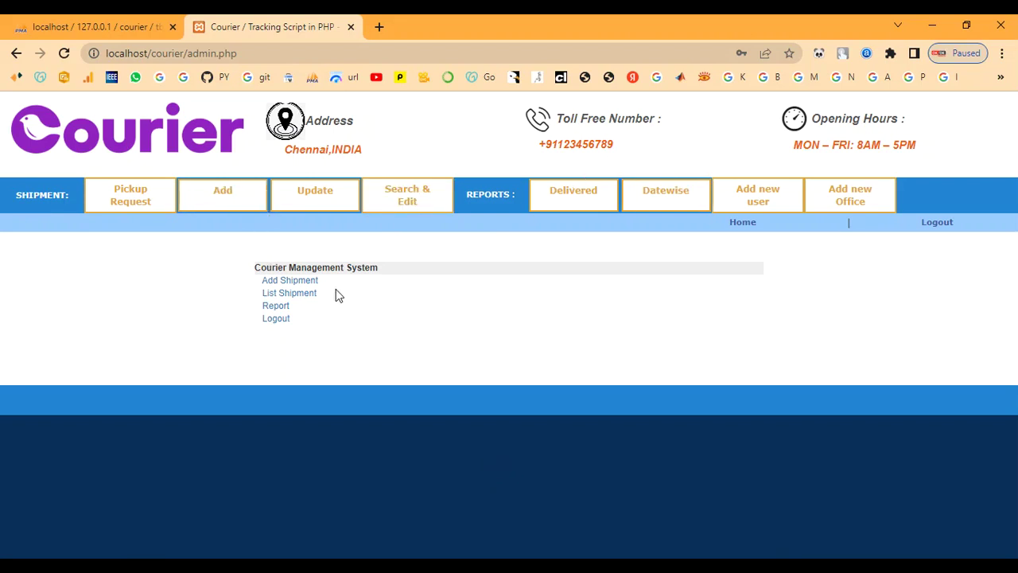
{"action": "left_click", "coordinate": [857, 208]}
- Enter office name Fast Delivery-Madhurai with address and city Madhurai
{"action": "scroll", "coordinate": [636, 310], "scroll_direction": "down", "scroll_amount": 3}
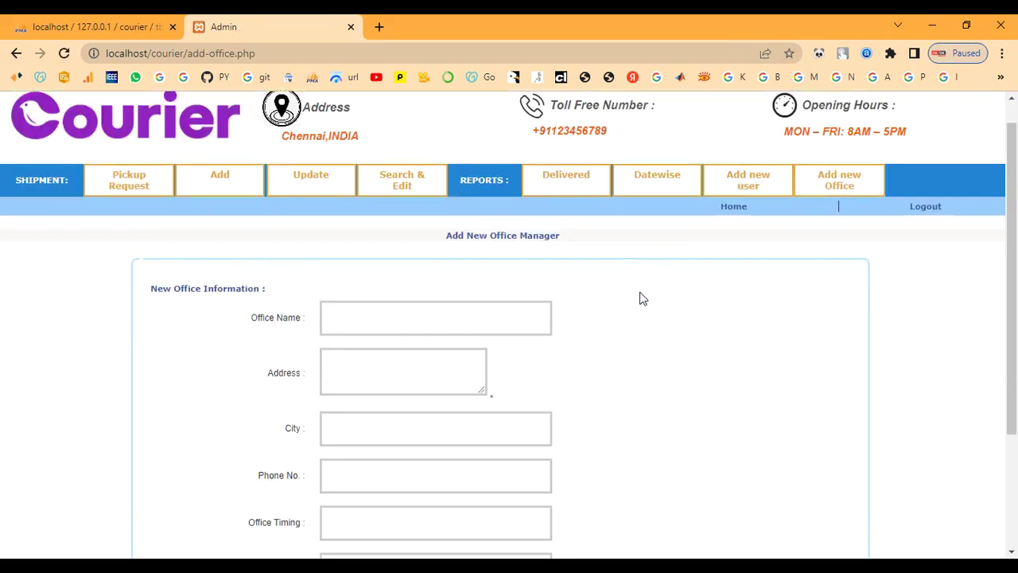
{"action": "scroll", "coordinate": [477, 437], "scroll_direction": "up", "scroll_amount": 2}
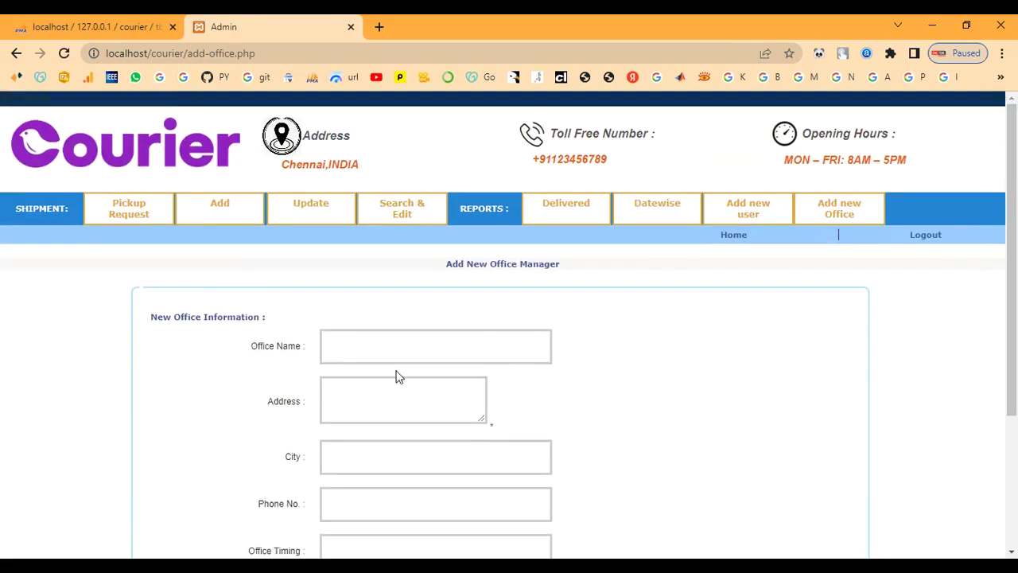
{"action": "scroll", "coordinate": [396, 375], "scroll_direction": "down", "scroll_amount": 1}
{"action": "left_click", "coordinate": [344, 279]}
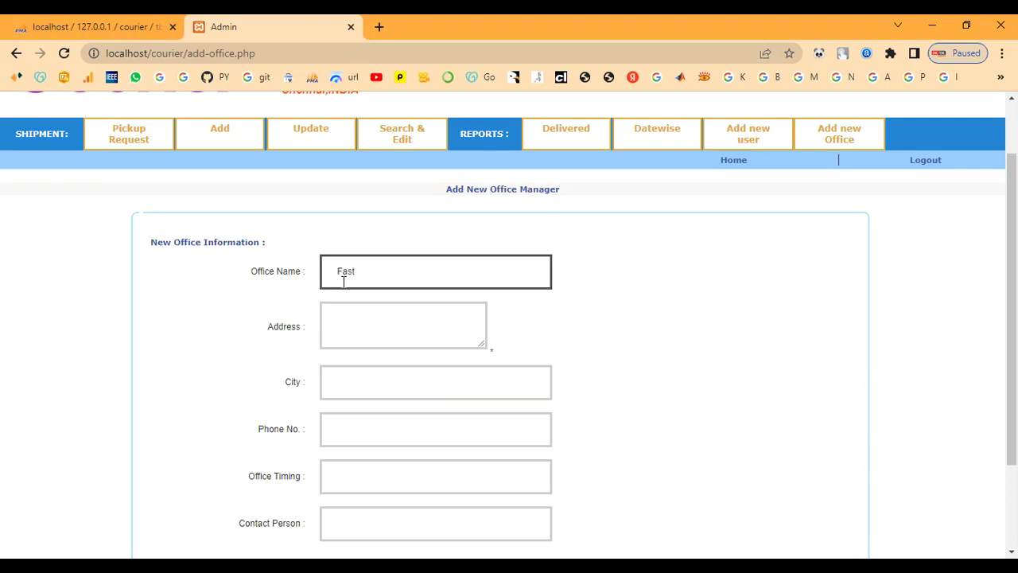
{"action": "type", "text": "livery-"}
{"action": "type", "text": "Madhurai"}
{"action": "key", "text": "Tab"}
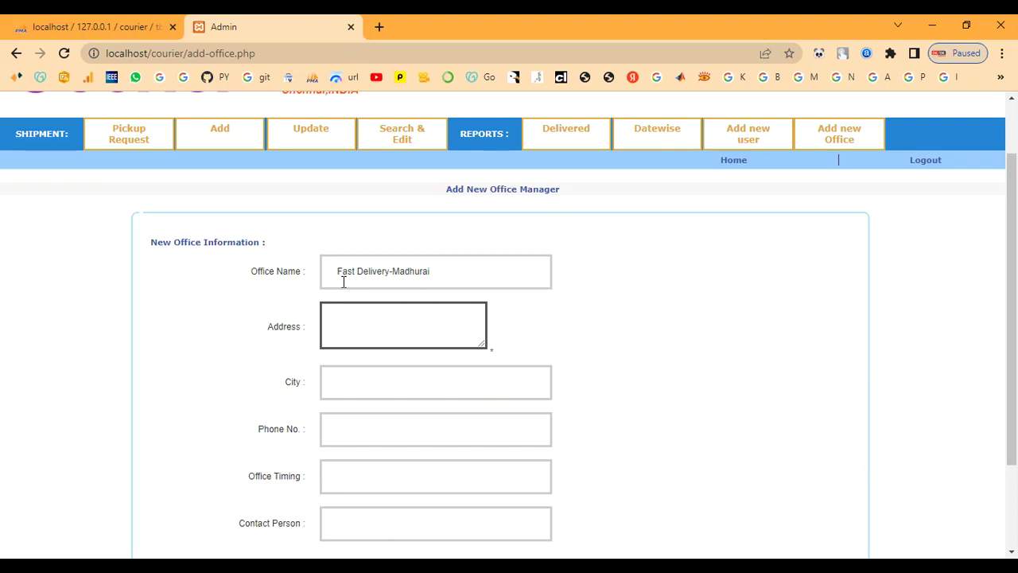
{"action": "type", "text": "Madhurai"}
{"action": "key", "text": "Tab"}
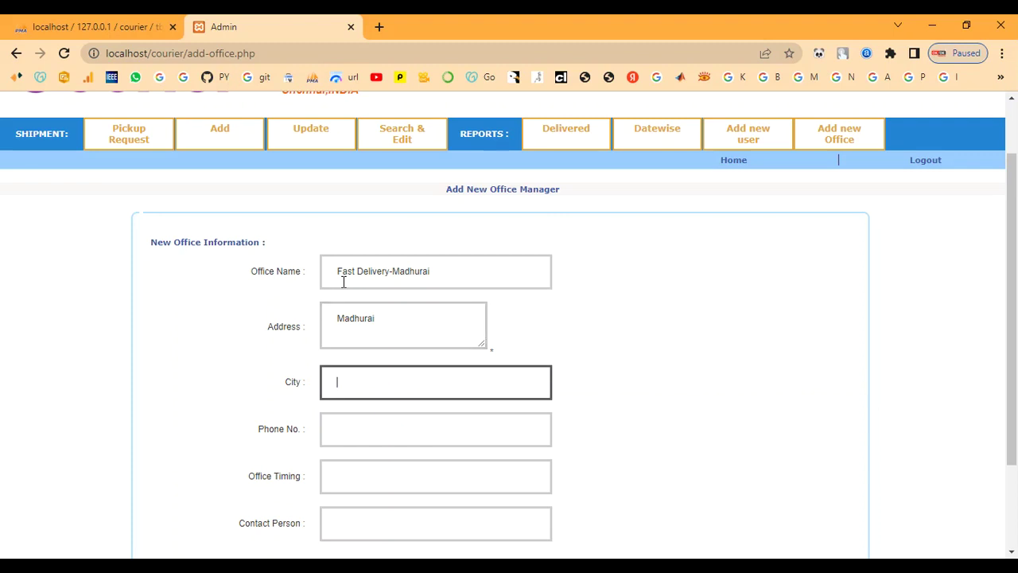
{"action": "type", "text": "Madhurai"}
- Add the phone number, timing 9.00am to 5.00pm and contact person, then save the office
{"action": "key", "text": "Tab"}
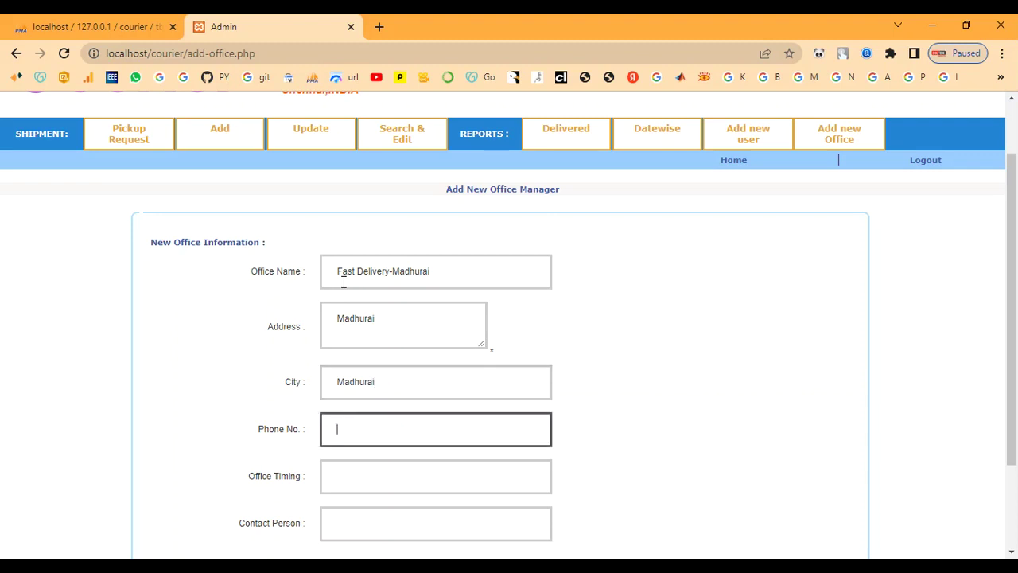
{"action": "type", "text": "89"}
{"action": "key", "text": "BackSpace"}
{"action": "type", "text": "7890654321"}
{"action": "key", "text": "Tab"}
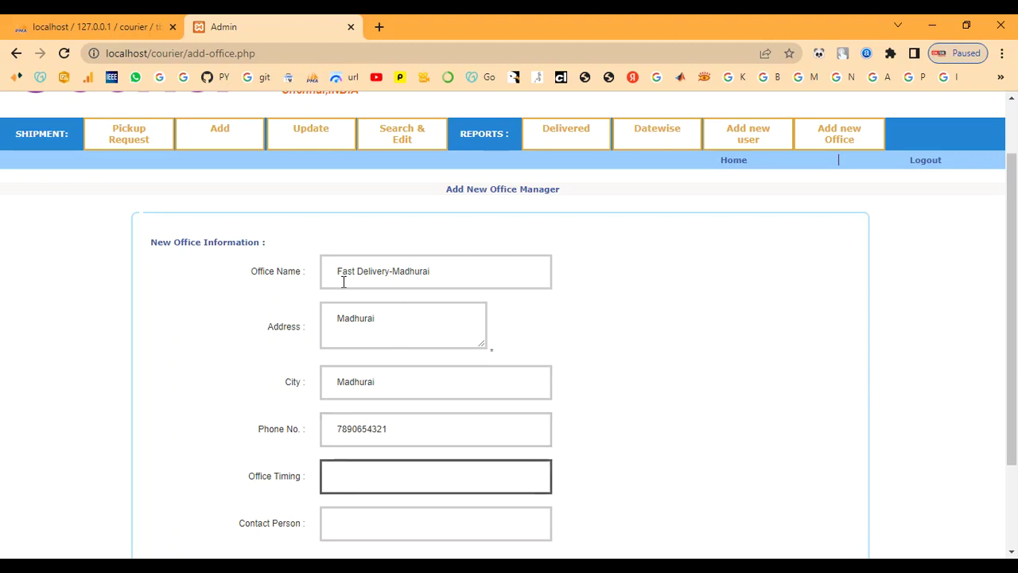
{"action": "type", "text": "9.00am to "}
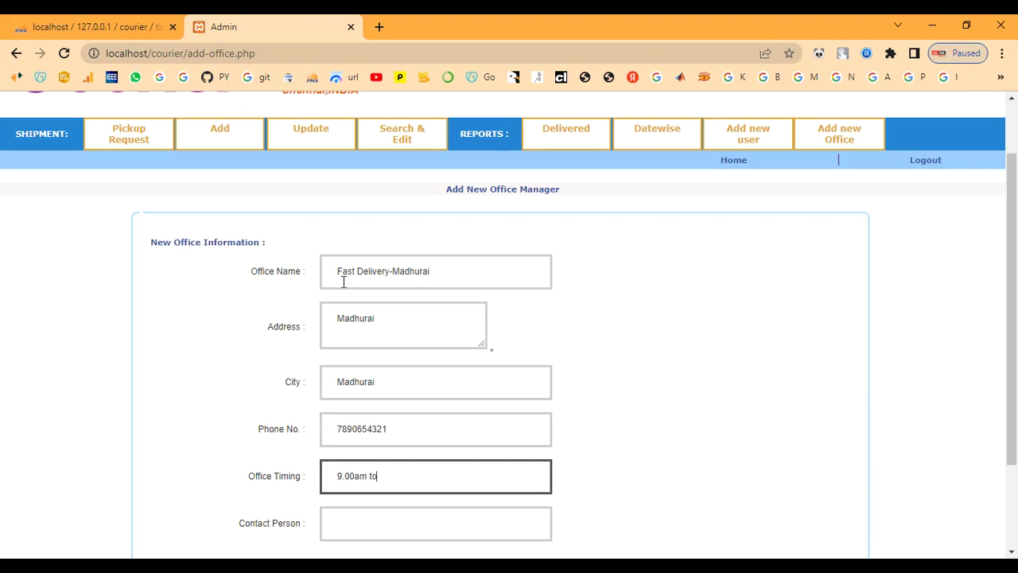
{"action": "type", "text": "5.00pm"}
{"action": "key", "text": "Tab"}
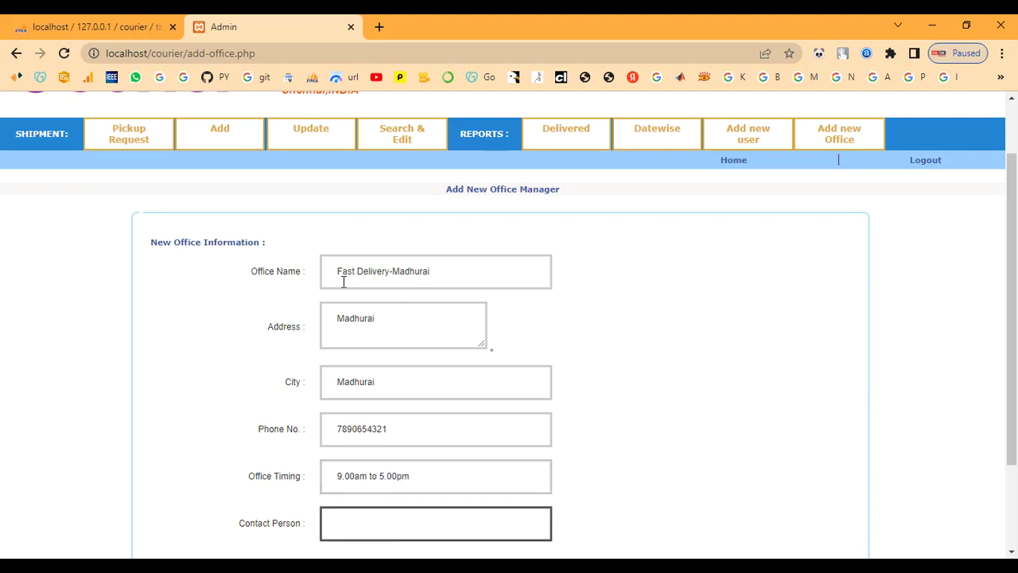
{"action": "scroll", "coordinate": [529, 373], "scroll_direction": "down", "scroll_amount": 2}
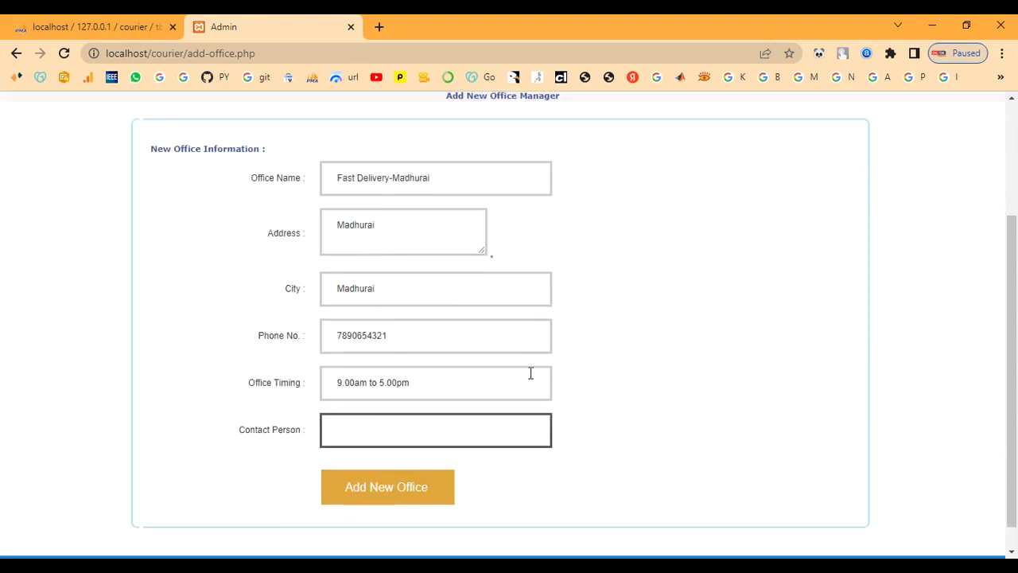
{"action": "type", "text": "admin"}
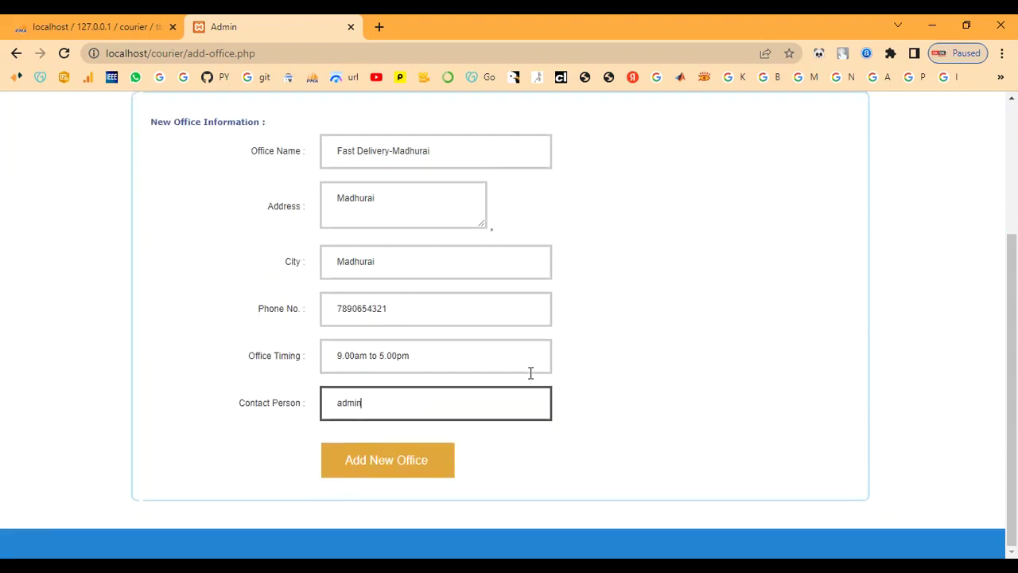
{"action": "scroll", "coordinate": [531, 373], "scroll_direction": "up", "scroll_amount": 1}
{"action": "left_click", "coordinate": [406, 533]}
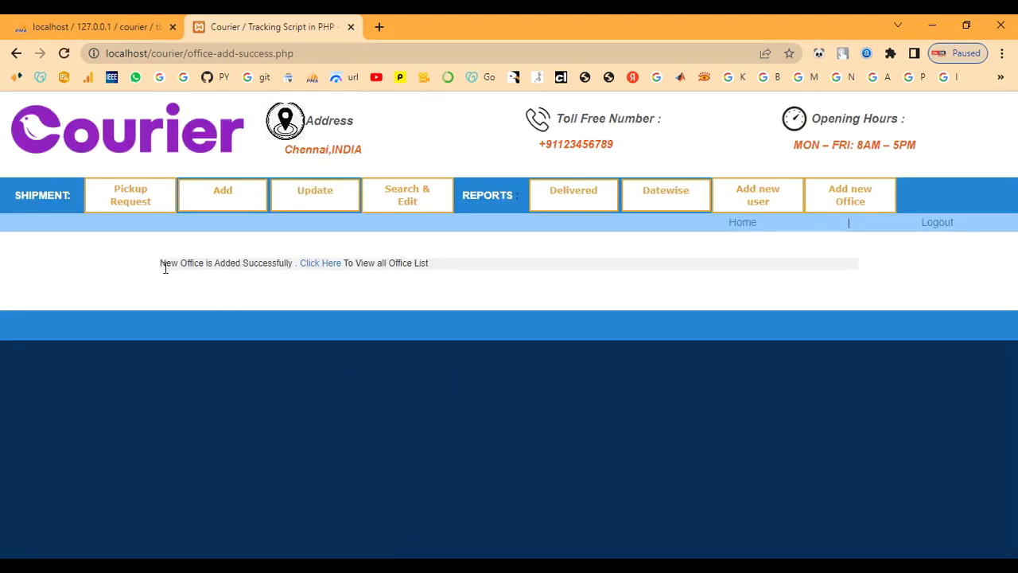
- Open the office list and confirm the Fast Delivery-Madhurai row appears
{"action": "left_click_drag", "start_coordinate": [161, 264], "coordinate": [481, 278]}
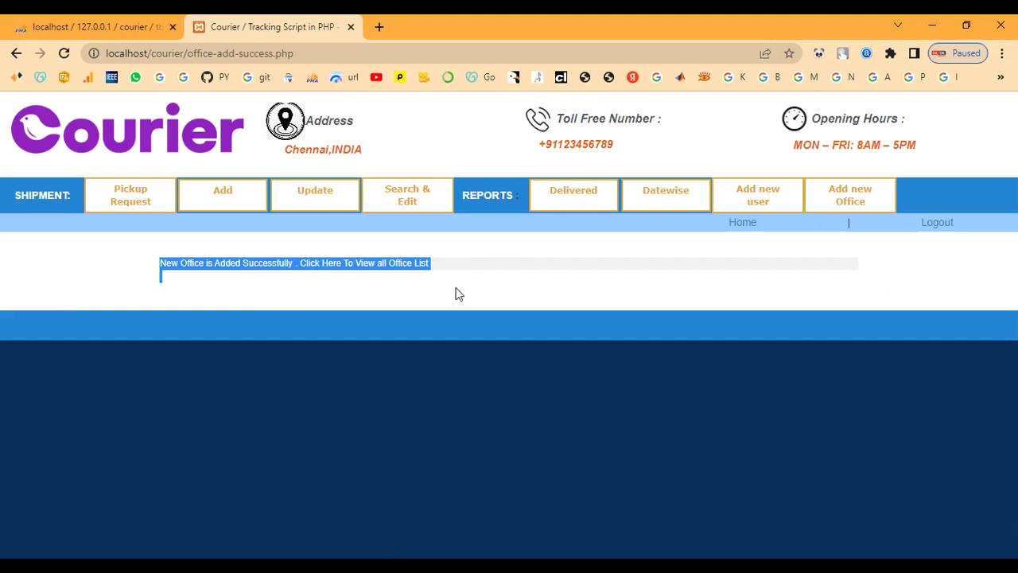
{"action": "left_click", "coordinate": [456, 292]}
{"action": "left_click", "coordinate": [331, 270]}
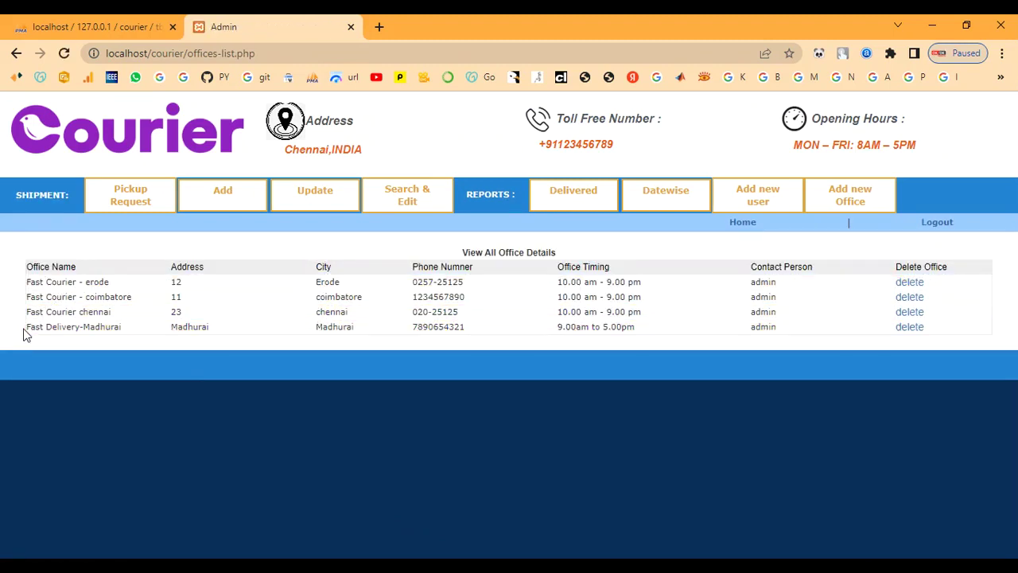
{"action": "left_click_drag", "start_coordinate": [28, 326], "coordinate": [747, 371]}
{"action": "left_click", "coordinate": [301, 253]}
- Open the Pickup Request page showing its empty table
{"action": "left_click", "coordinate": [127, 202]}
{"action": "left_click_drag", "start_coordinate": [402, 259], "coordinate": [699, 264]}
{"action": "left_click", "coordinate": [743, 271]}
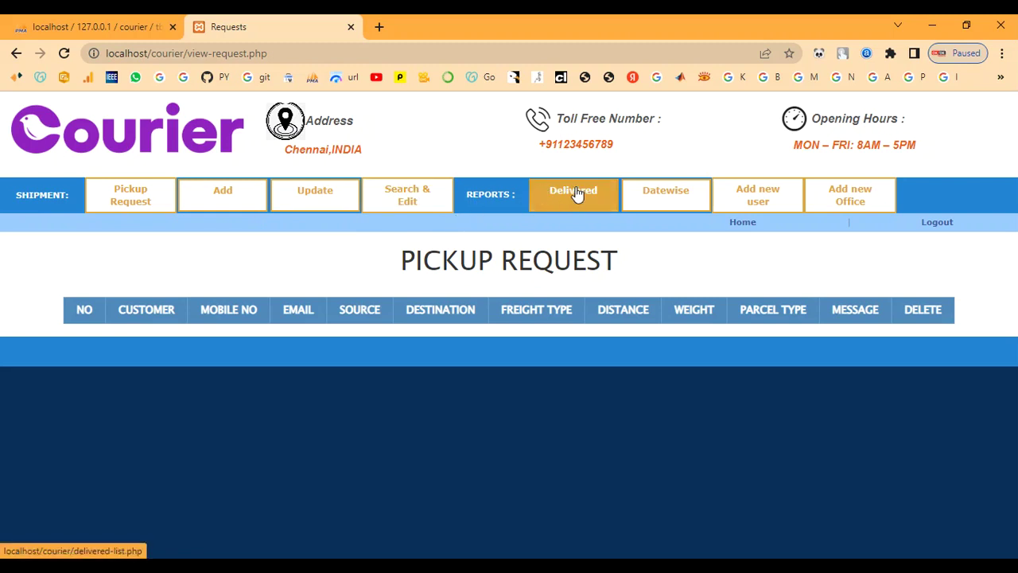
- Look over the new-user registration form and its office list
{"action": "left_click", "coordinate": [740, 198]}
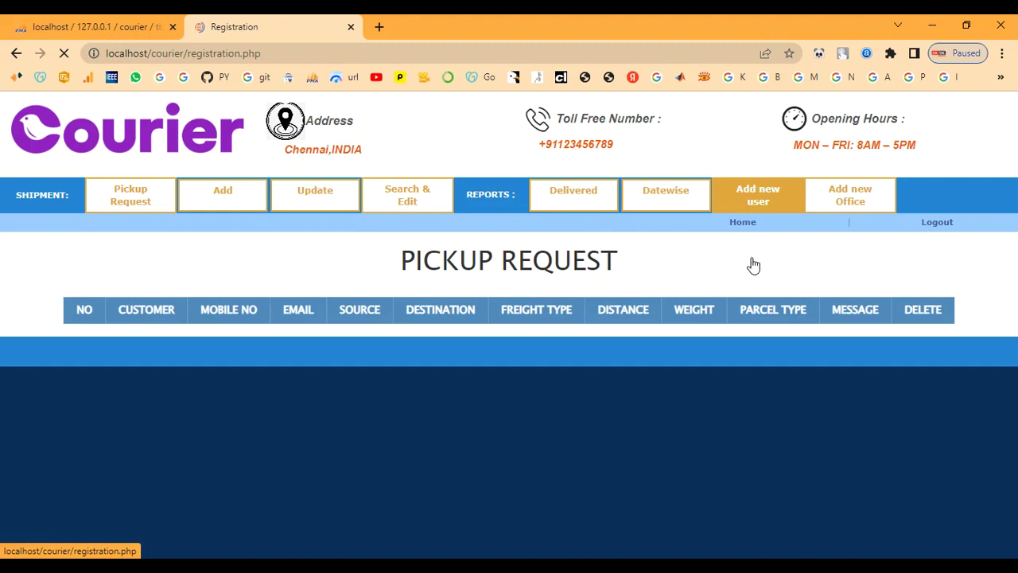
{"action": "scroll", "coordinate": [505, 372], "scroll_direction": "down", "scroll_amount": 4}
{"action": "scroll", "coordinate": [505, 371], "scroll_direction": "up", "scroll_amount": 5}
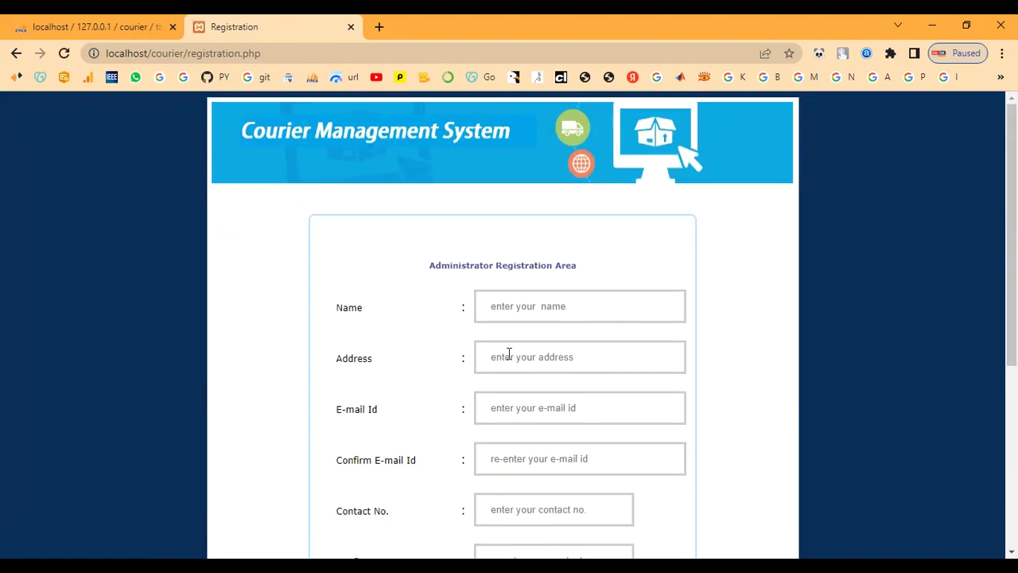
{"action": "left_click_drag", "start_coordinate": [443, 266], "coordinate": [564, 263]}
{"action": "left_click", "coordinate": [694, 299]}
{"action": "scroll", "coordinate": [684, 326], "scroll_direction": "down", "scroll_amount": 4}
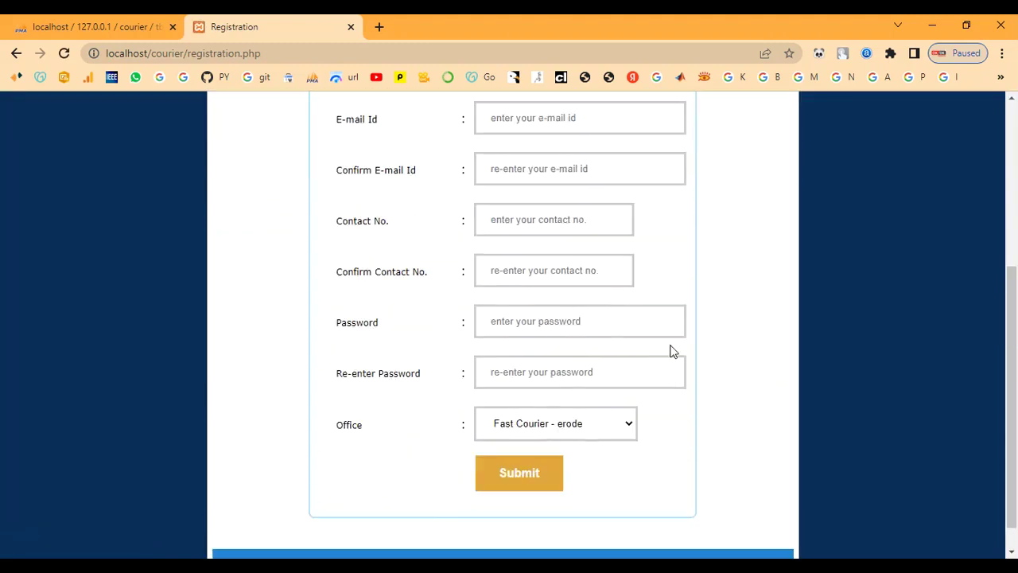
{"action": "left_click", "coordinate": [585, 417]}
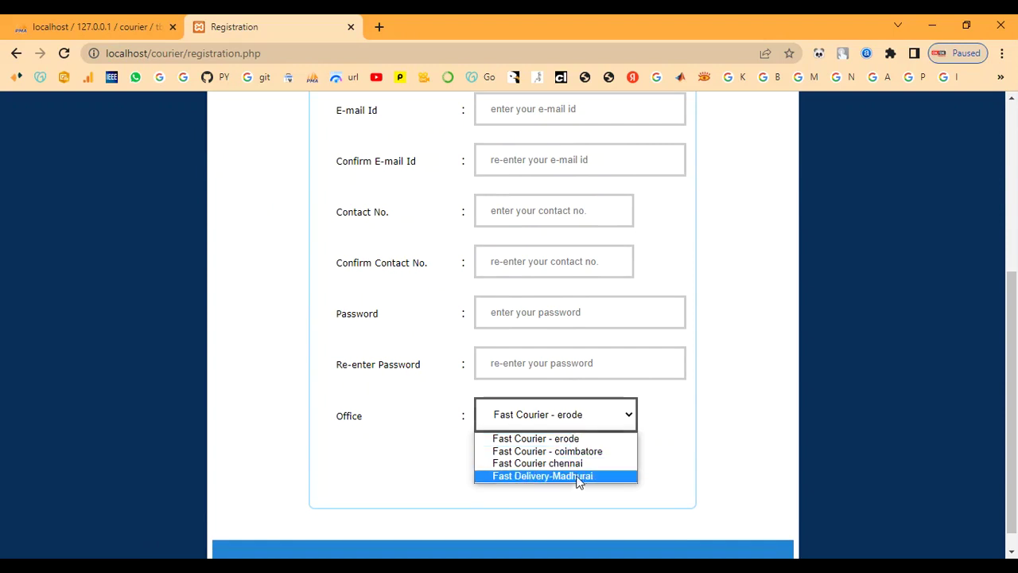
{"action": "scroll", "coordinate": [673, 420], "scroll_direction": "up", "scroll_amount": 4}
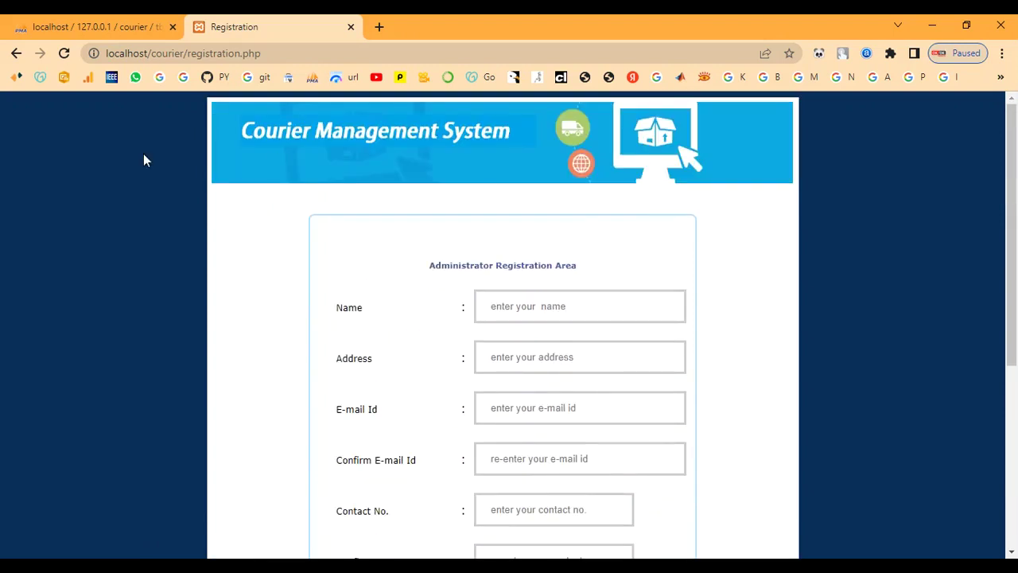
- Log out of the admin area, load localhost/courier/, and open the Courier Request form
{"action": "left_click", "coordinate": [16, 53]}
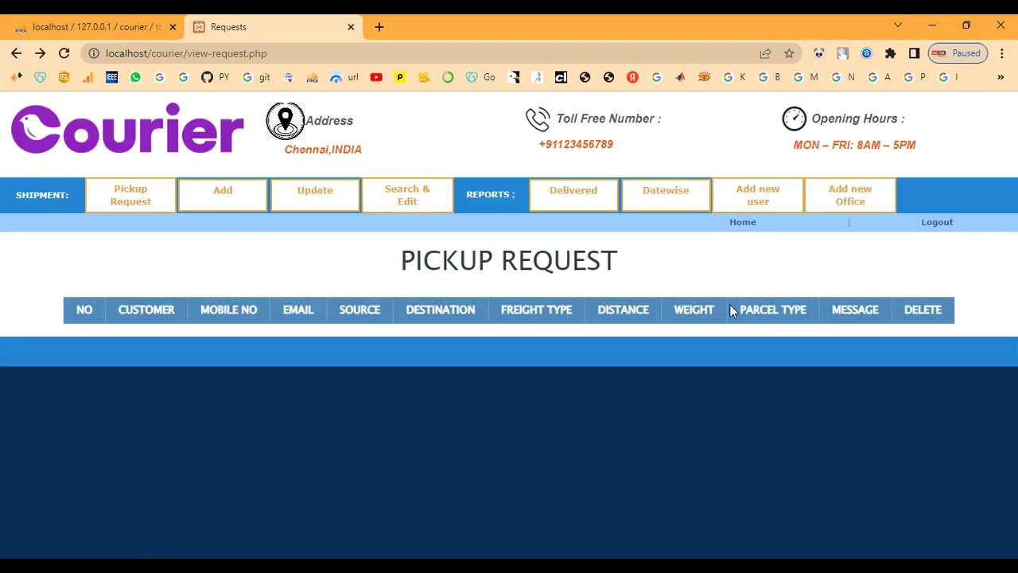
{"action": "left_click", "coordinate": [935, 223]}
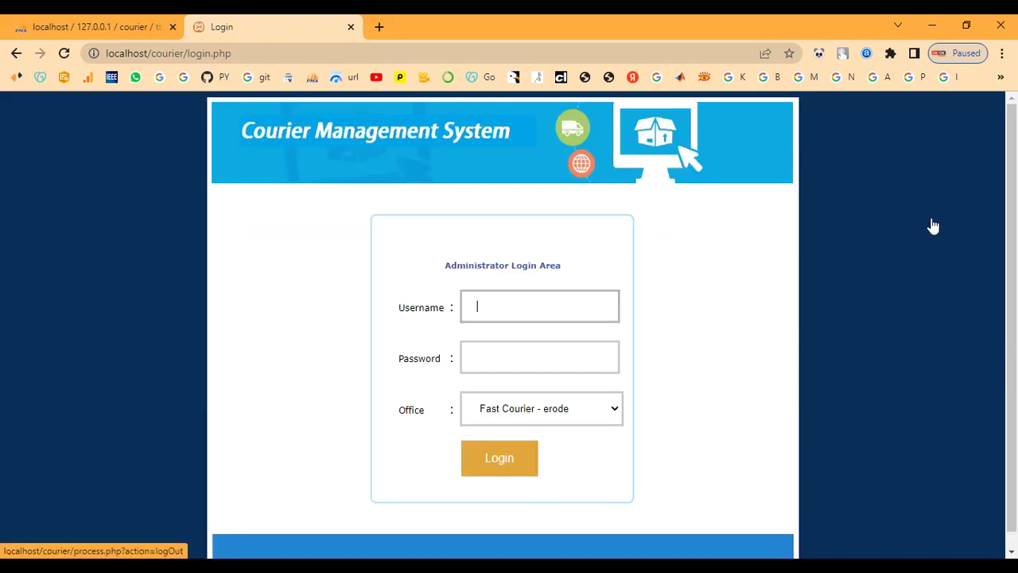
{"action": "double_click", "coordinate": [194, 53]}
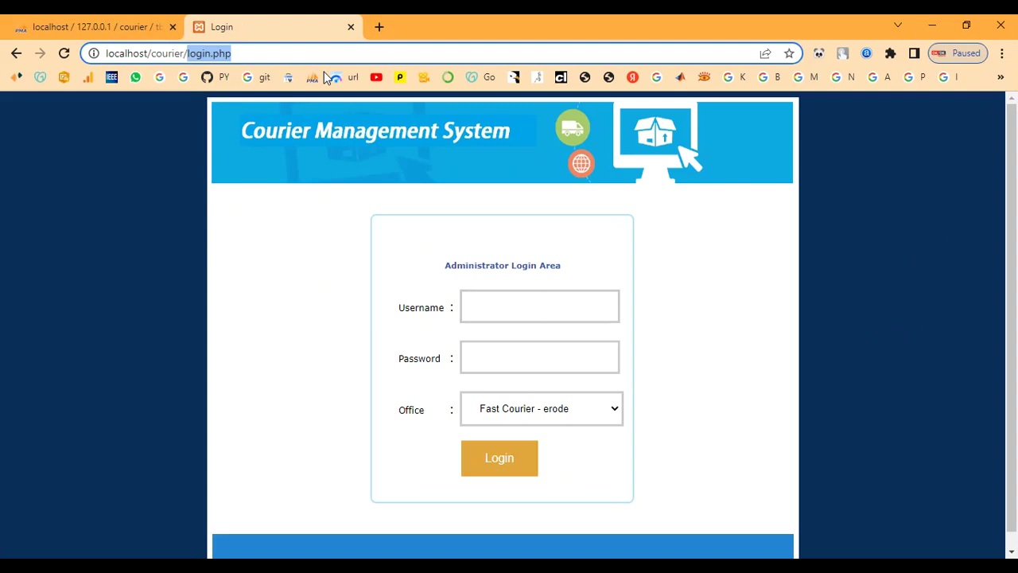
{"action": "key", "text": "BackSpace"}
{"action": "key", "text": "Return"}
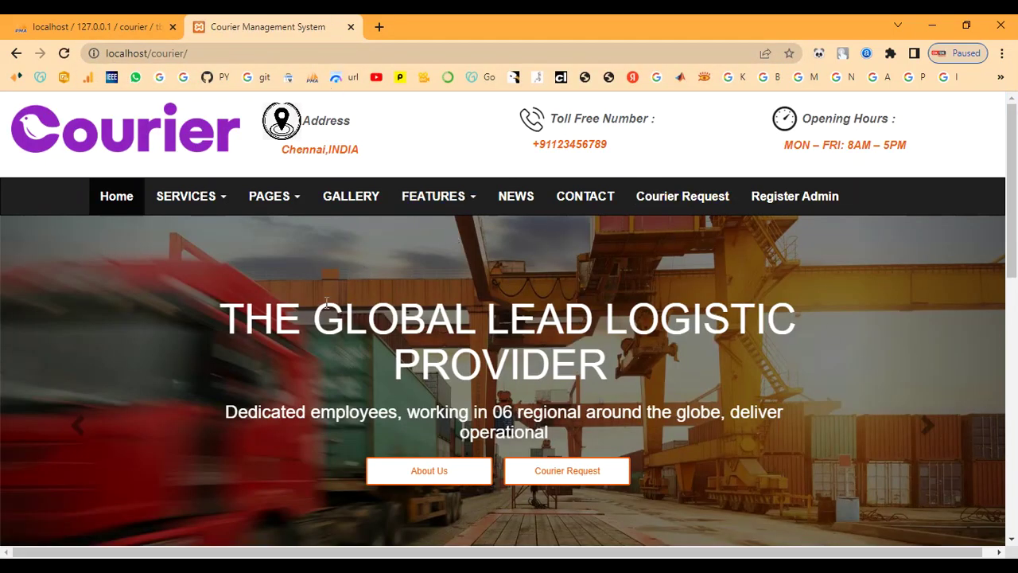
{"action": "left_click", "coordinate": [560, 474]}
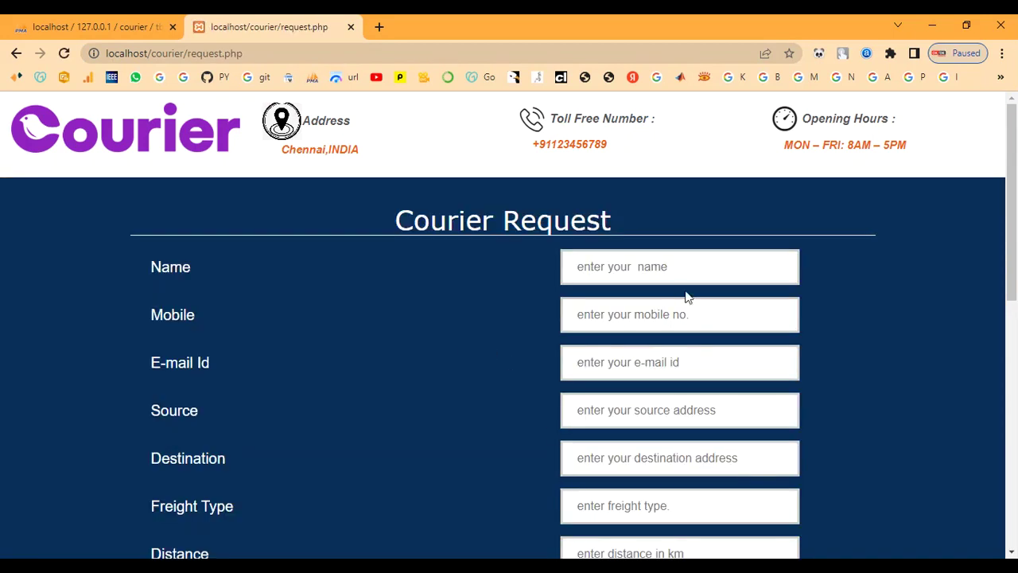
- Enter the customer's name, mobile number and e-mail address
{"action": "left_click", "coordinate": [609, 269]}
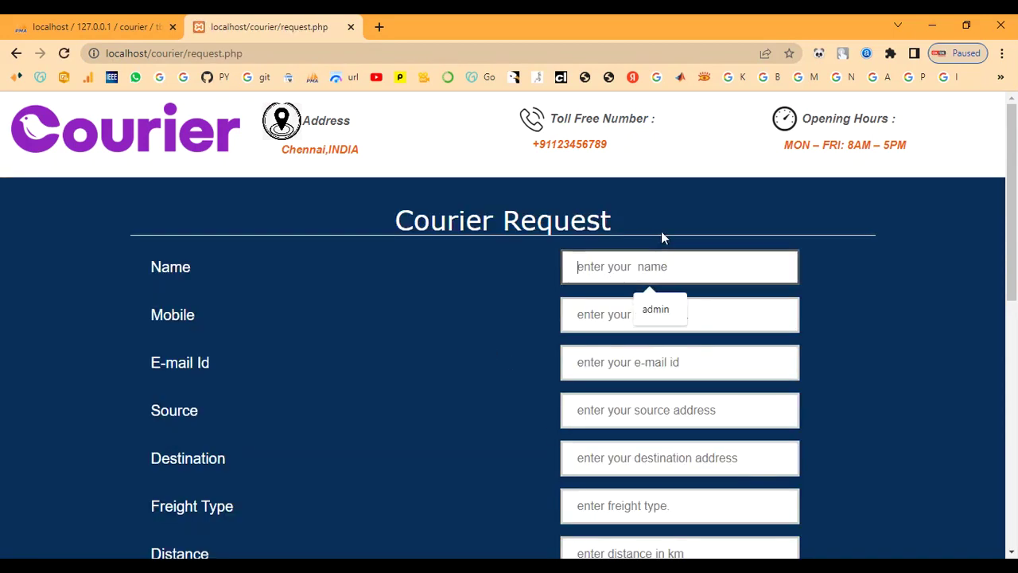
{"action": "type", "text": "ram"}
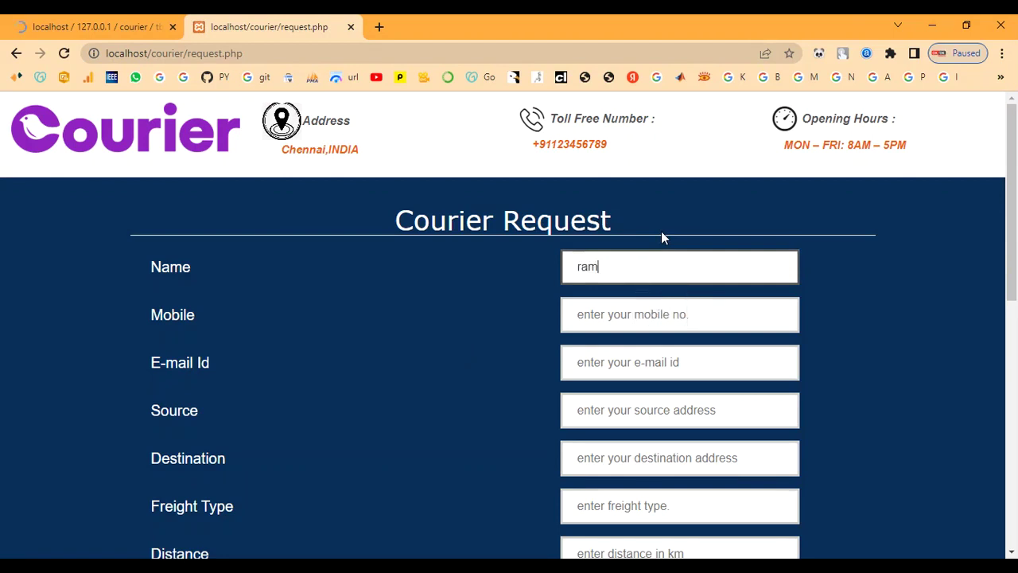
{"action": "key", "text": "Tab"}
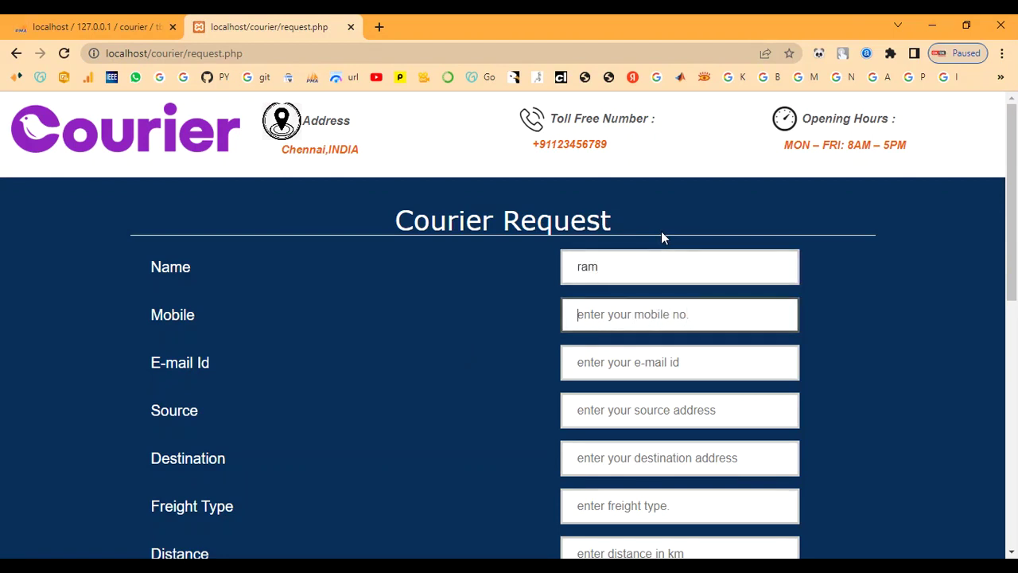
{"action": "type", "text": "6789054321"}
{"action": "key", "text": "Tab"}
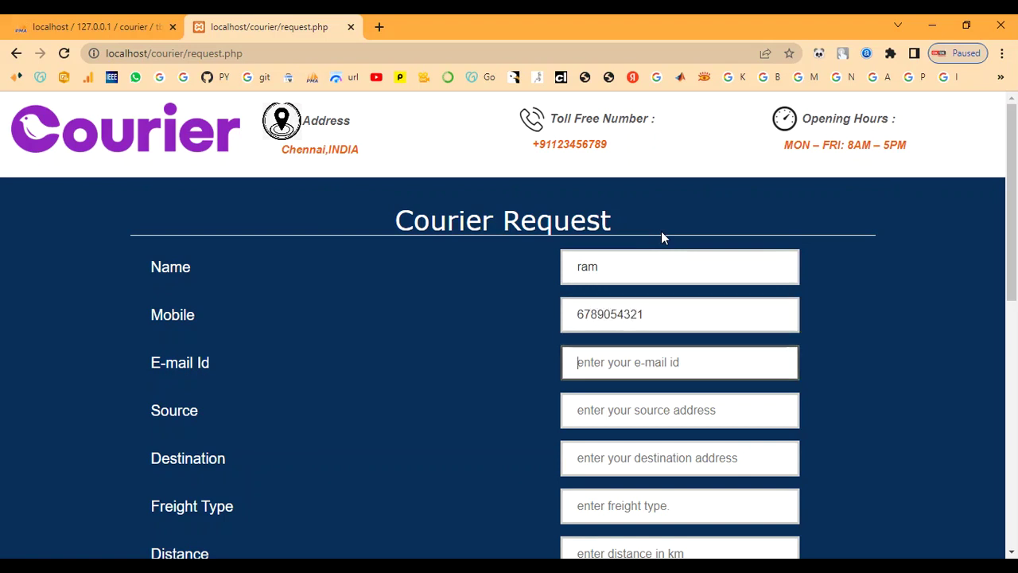
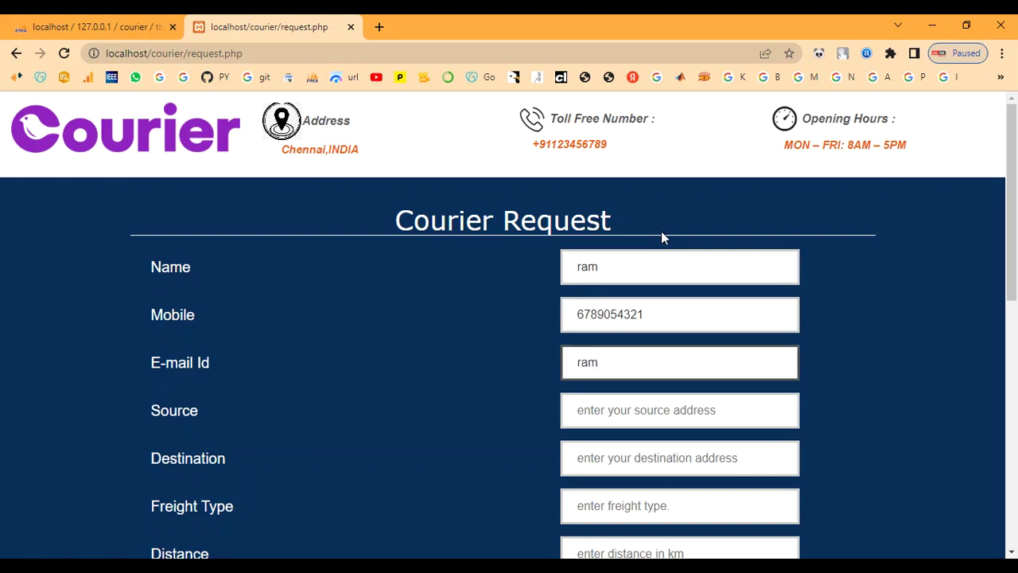
- Set source address chennai and destination address coimbatore
{"action": "key", "text": "Tab"}
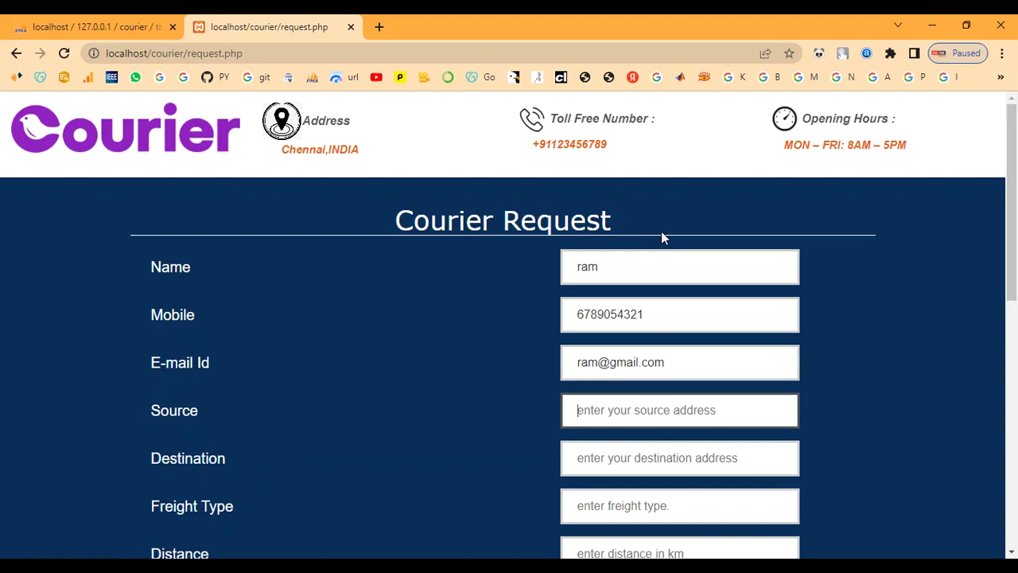
{"action": "scroll", "coordinate": [661, 231], "scroll_direction": "down", "scroll_amount": 1}
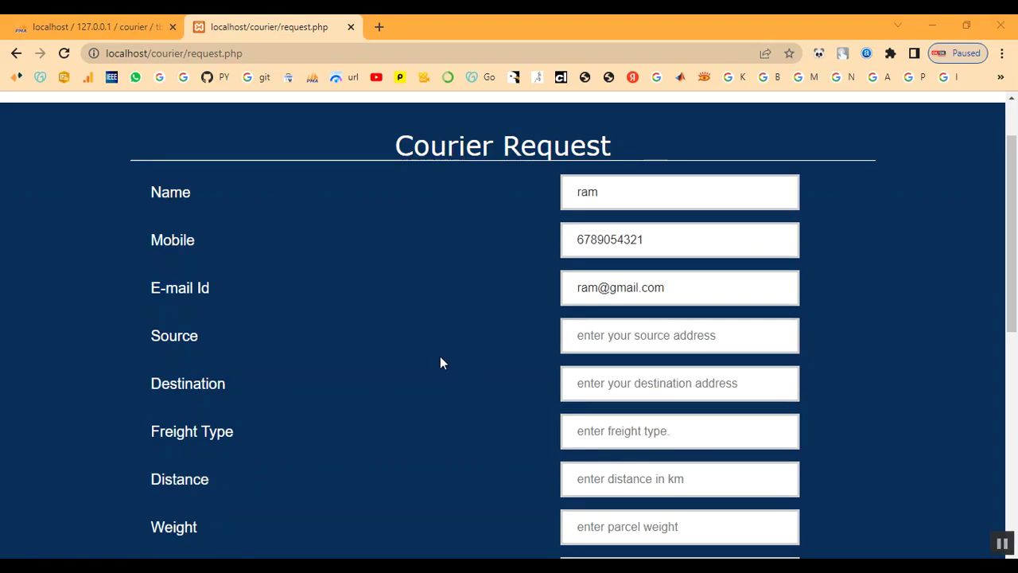
{"action": "left_click", "coordinate": [688, 339]}
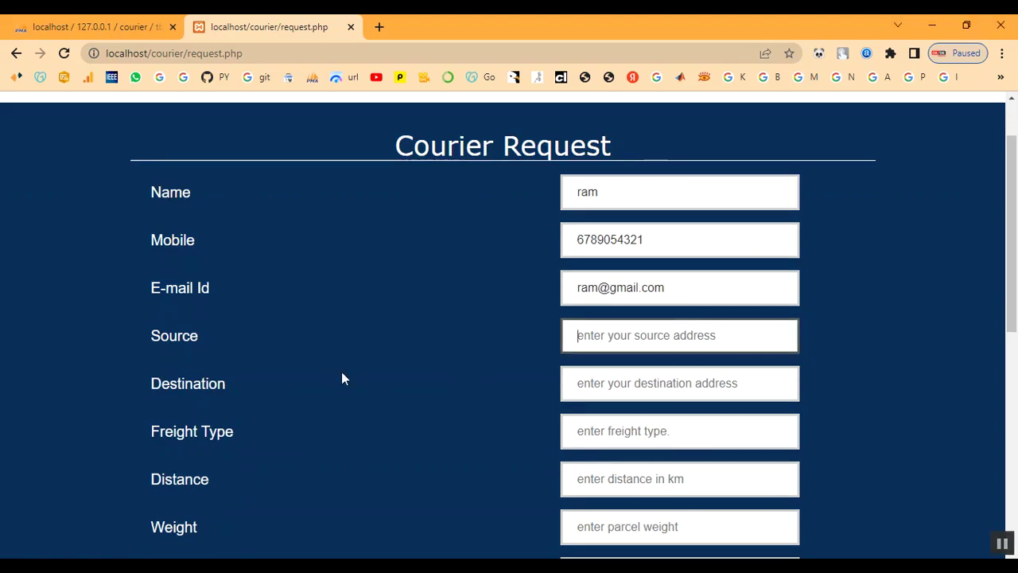
{"action": "type", "text": "chennai"}
{"action": "key", "text": "Tab"}
{"action": "type", "text": "coimb"}
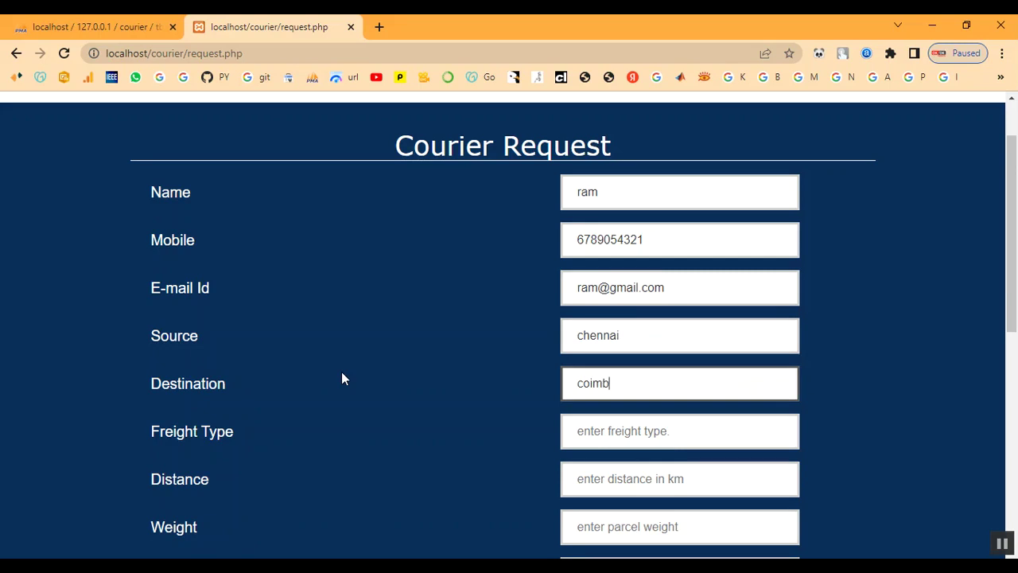
{"action": "type", "text": "atore"}
- Enter freight 90, distance 100 and weight 1kg
{"action": "key", "text": "Tab"}
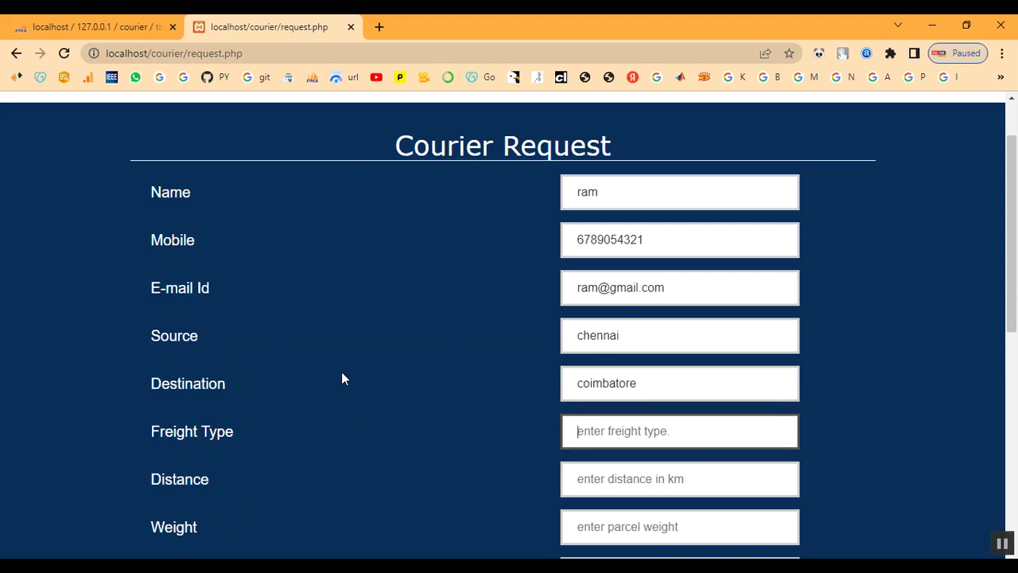
{"action": "type", "text": "90"}
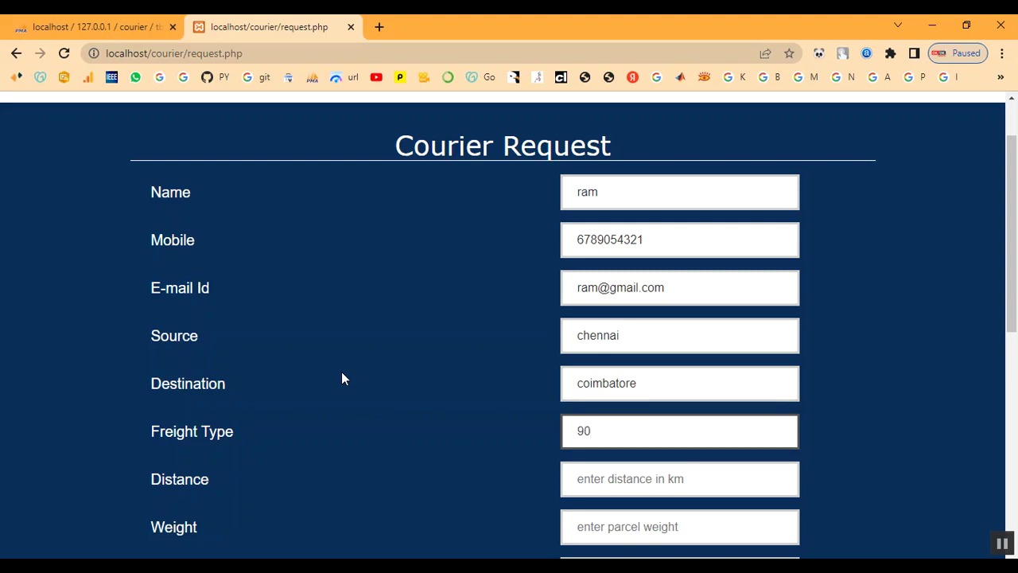
{"action": "key", "text": "Tab"}
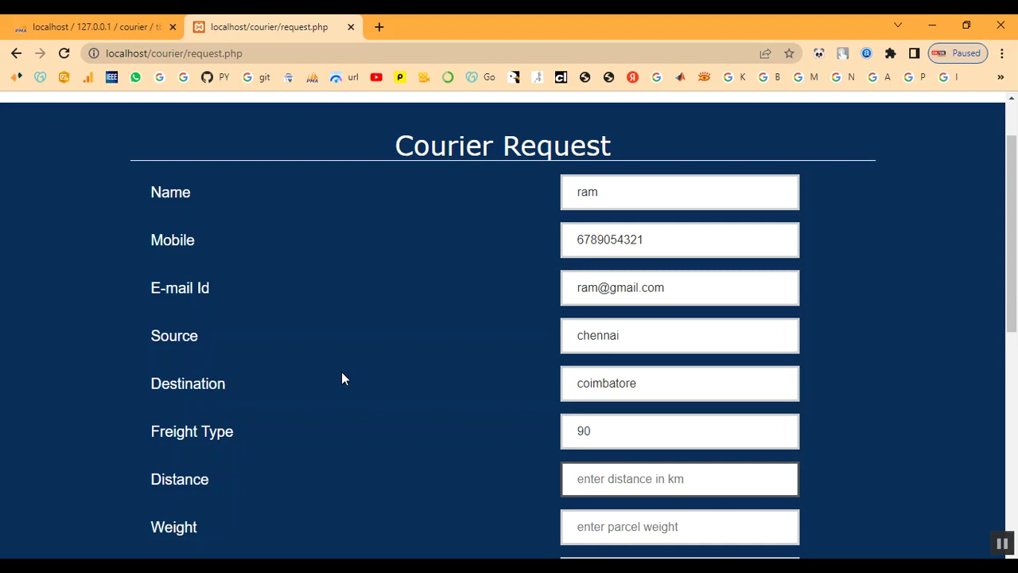
{"action": "type", "text": "5"}
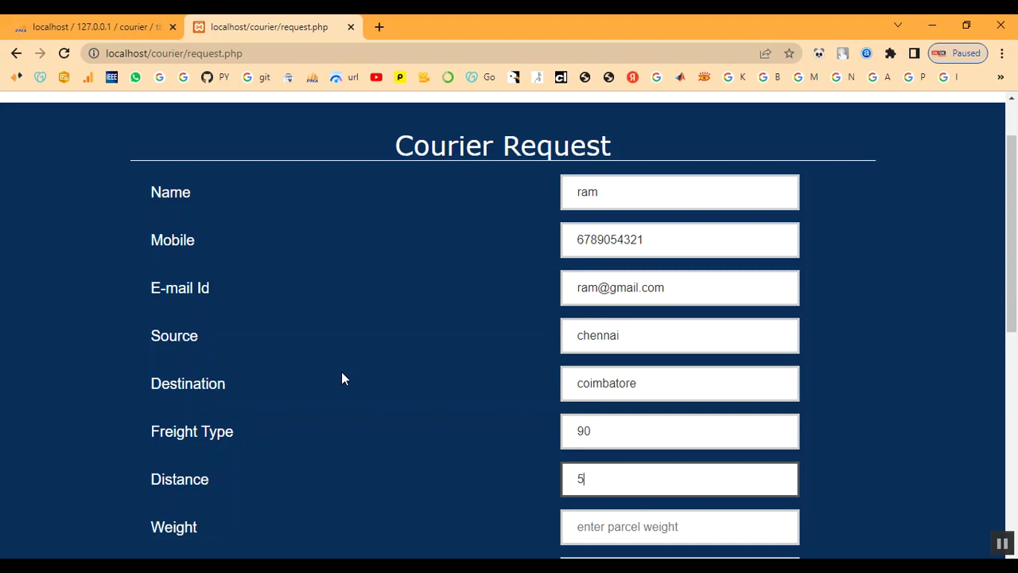
{"action": "key", "text": "BackSpace"}
{"action": "type", "text": "5"}
{"action": "key", "text": "BackSpace"}
{"action": "type", "text": "100"}
{"action": "key", "text": "Tab"}
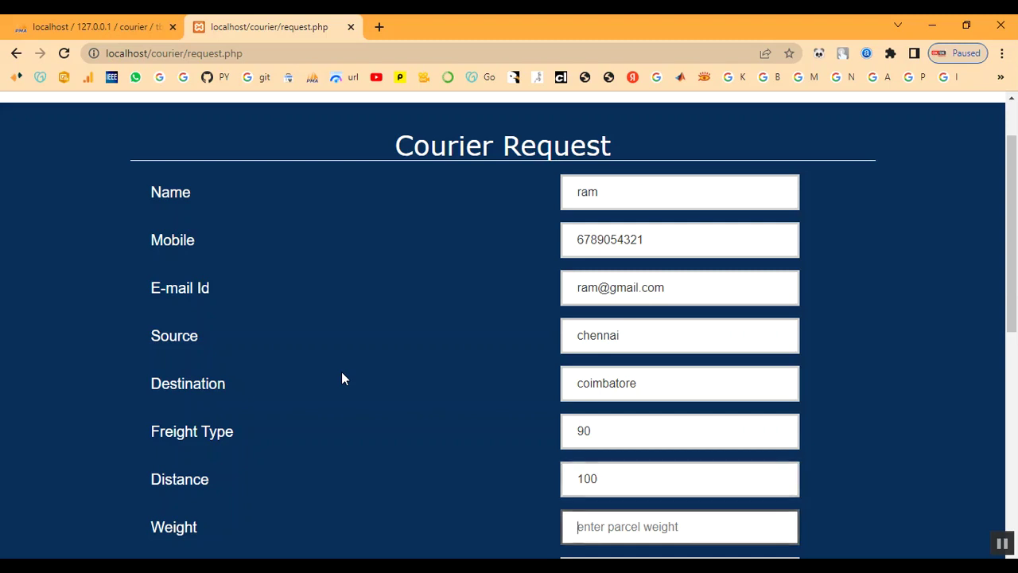
{"action": "type", "text": "1kg"}
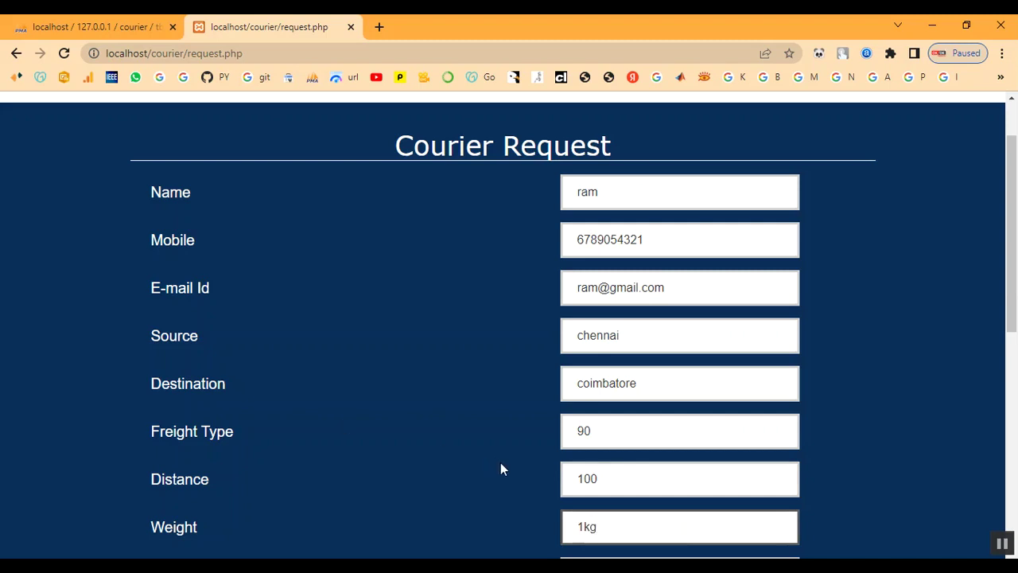
- Set parcel type Document and message 'My parcel', then submit the request
{"action": "scroll", "coordinate": [500, 469], "scroll_direction": "down", "scroll_amount": 3}
{"action": "left_click", "coordinate": [669, 360]}
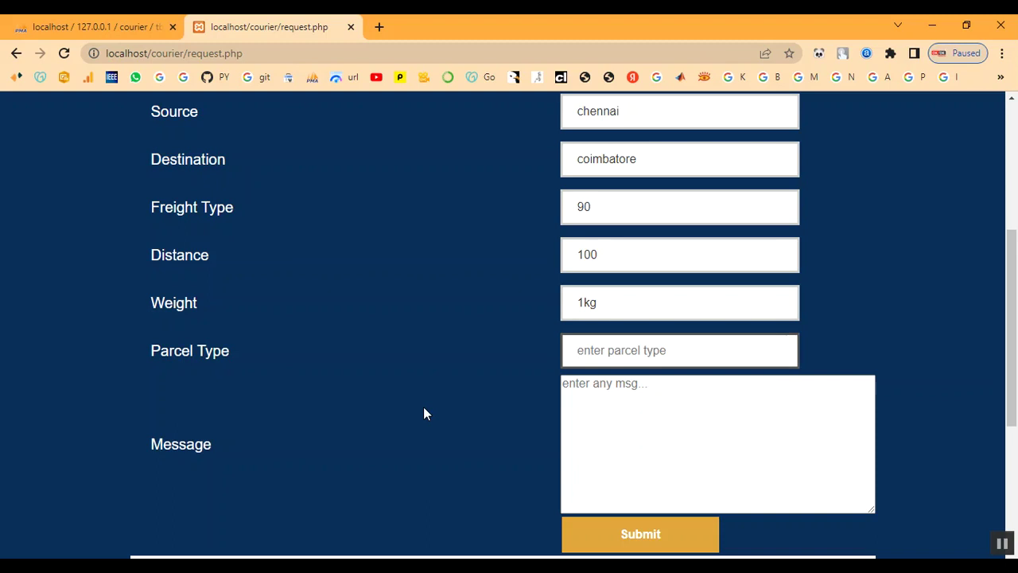
{"action": "type", "text": "Document"}
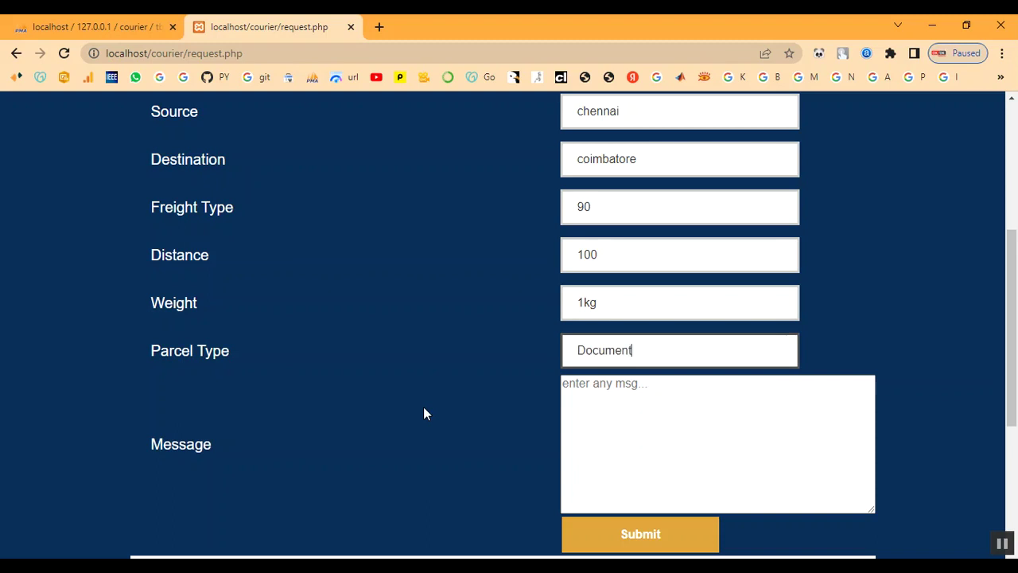
{"action": "key", "text": "Tab"}
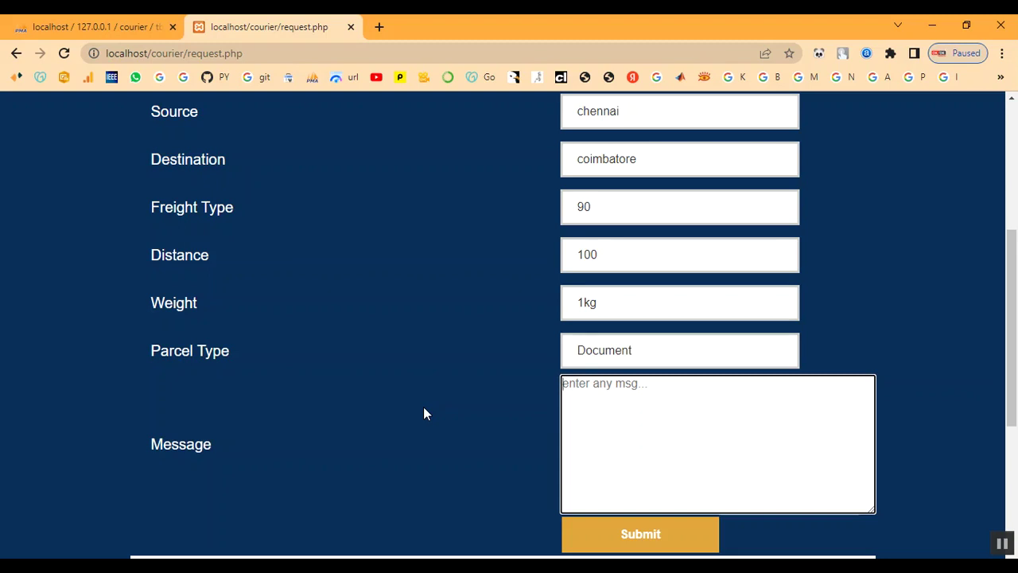
{"action": "type", "text": "My parc"}
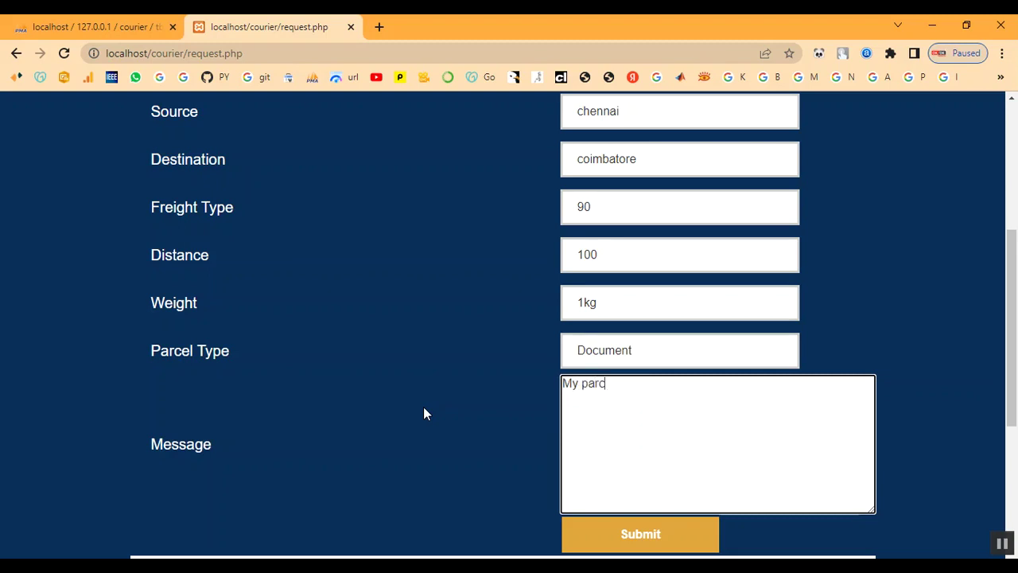
{"action": "type", "text": "el"}
{"action": "left_click", "coordinate": [636, 549]}
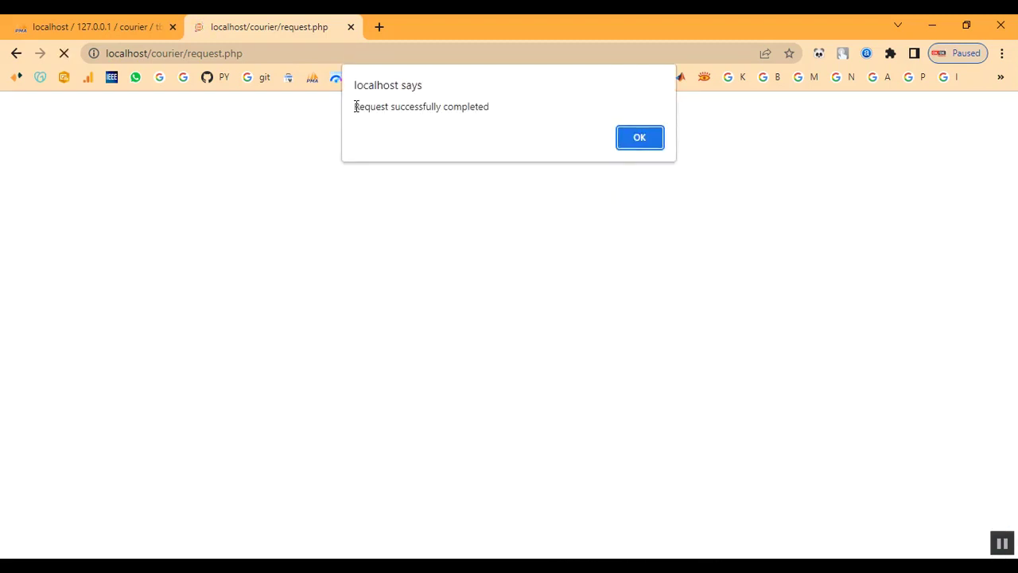
- Dismiss the success message and return to the filled chennai-to-coimbatore request form
{"action": "left_click_drag", "start_coordinate": [355, 106], "coordinate": [580, 123]}
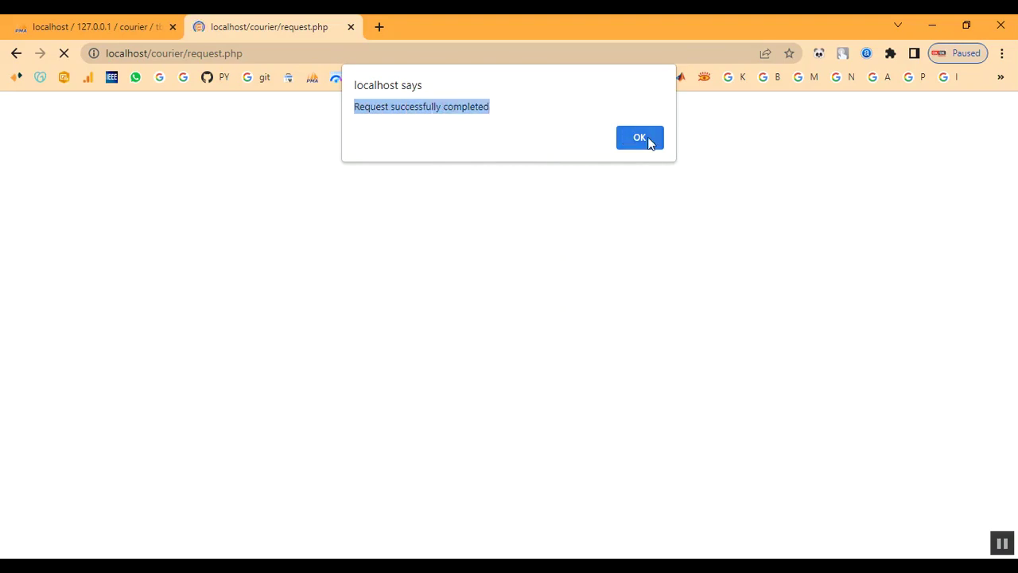
{"action": "left_click", "coordinate": [649, 141]}
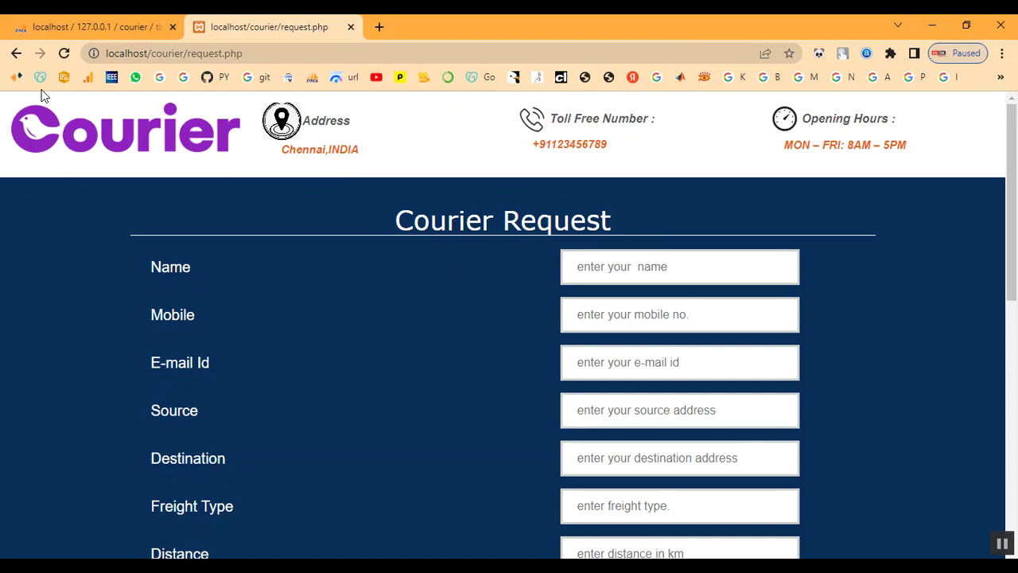
{"action": "left_click", "coordinate": [16, 54]}
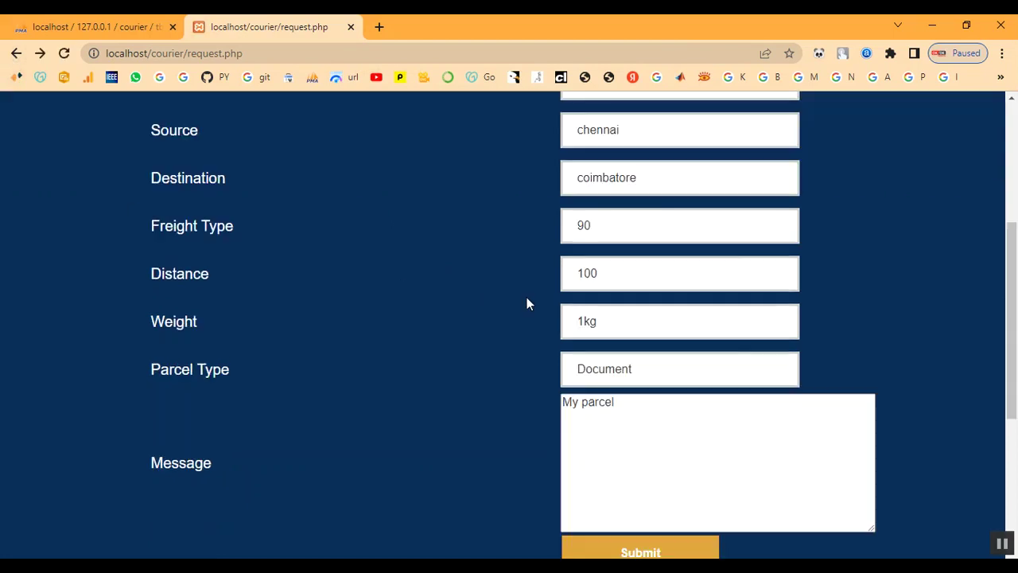
{"action": "left_click_drag", "start_coordinate": [183, 54], "coordinate": [296, 68]}
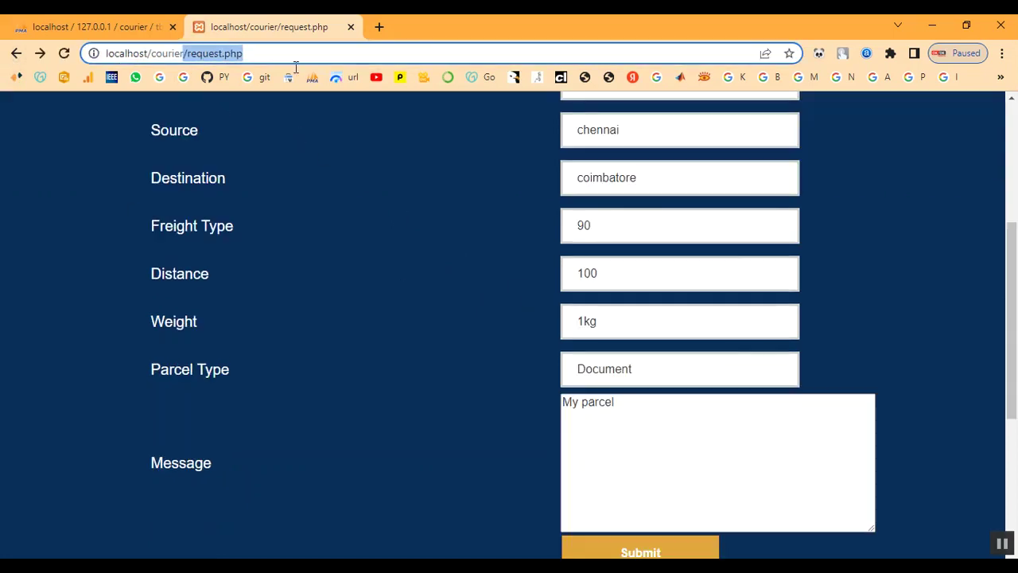
- Load localhost/courier/ and scroll to the Status Check and Admin Login boxes
{"action": "key", "text": "BackSpace"}
{"action": "key", "text": "Return"}
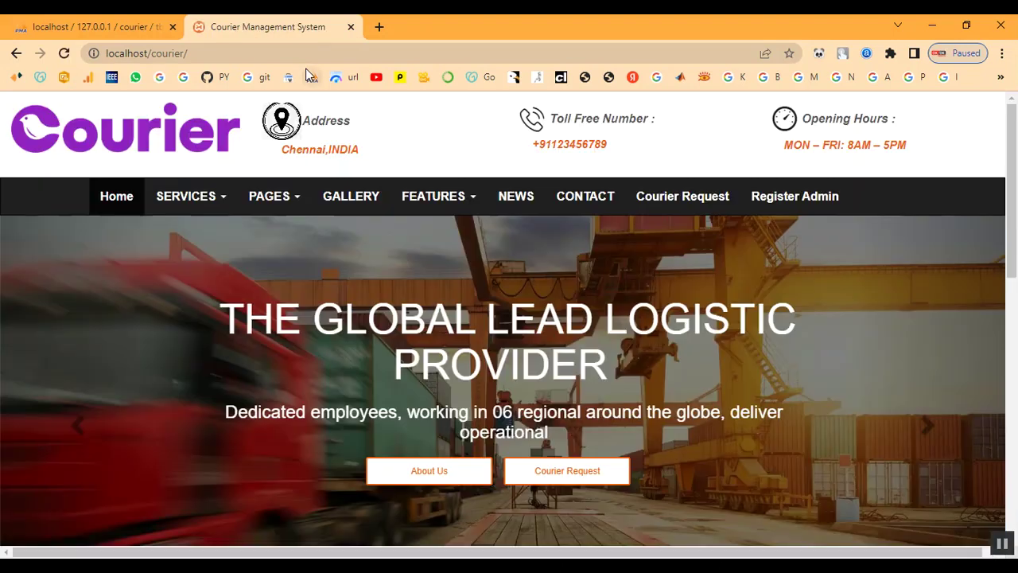
{"action": "scroll", "coordinate": [424, 274], "scroll_direction": "down", "scroll_amount": 10}
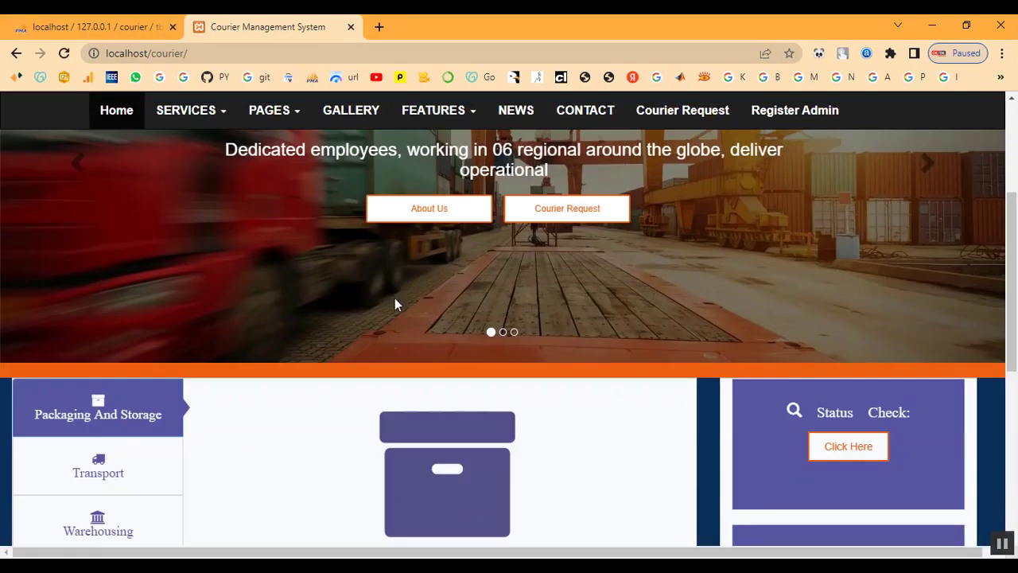
{"action": "scroll", "coordinate": [588, 387], "scroll_direction": "up", "scroll_amount": 5}
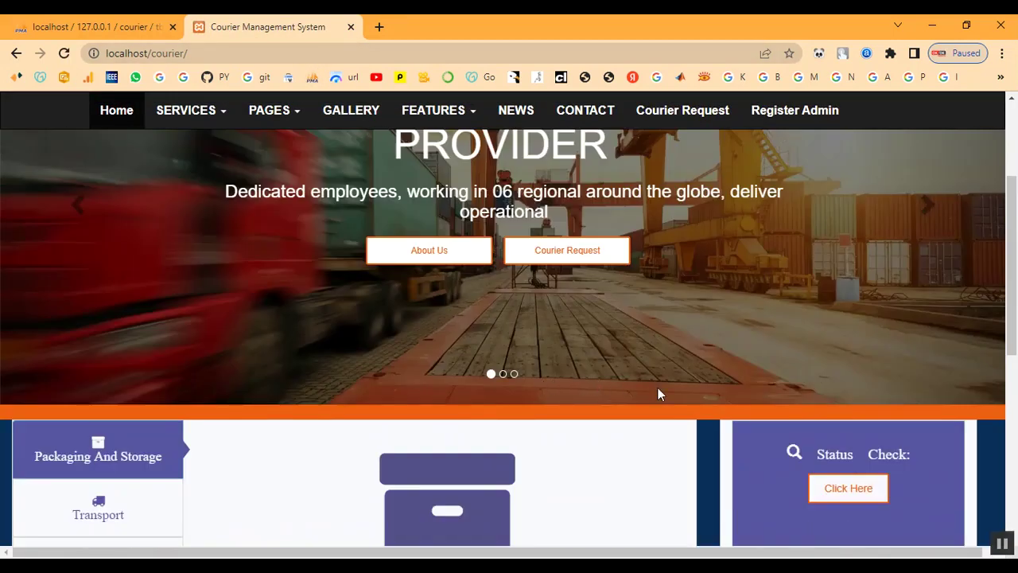
{"action": "scroll", "coordinate": [684, 406], "scroll_direction": "down", "scroll_amount": 2}
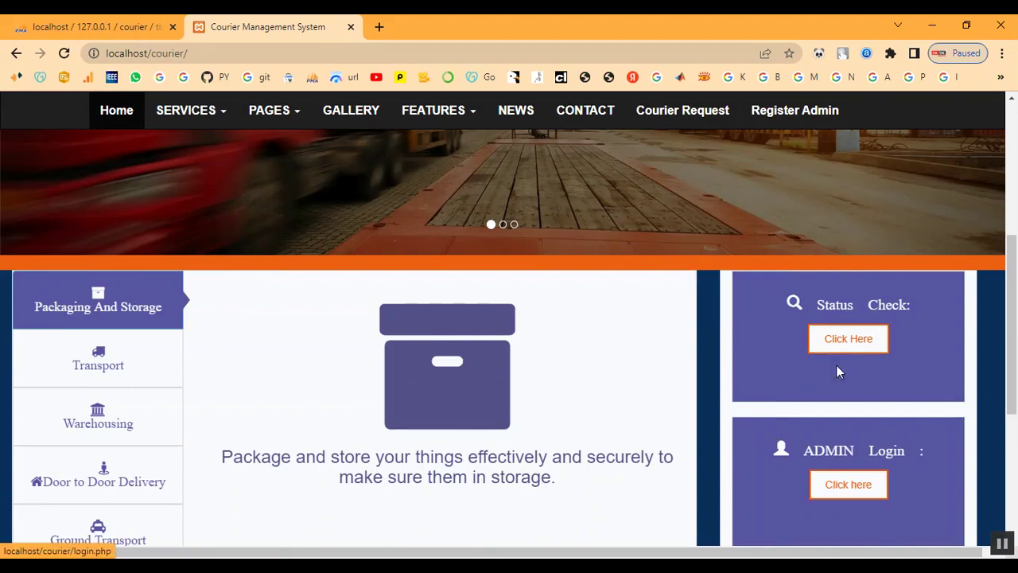
- Log in with the admin username and password for the Fast Courier chennai office
{"action": "left_click", "coordinate": [856, 487]}
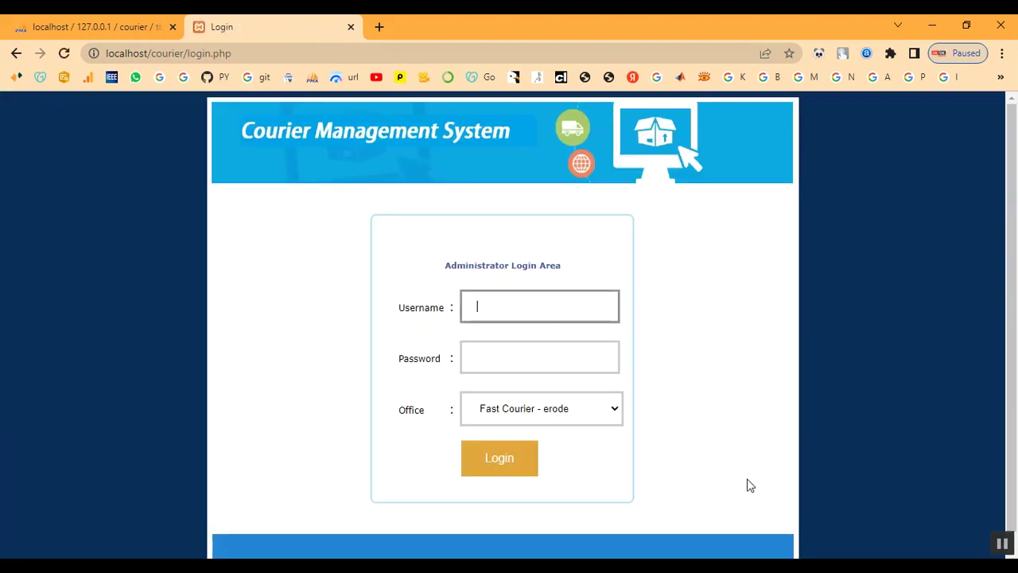
{"action": "type", "text": "admin"}
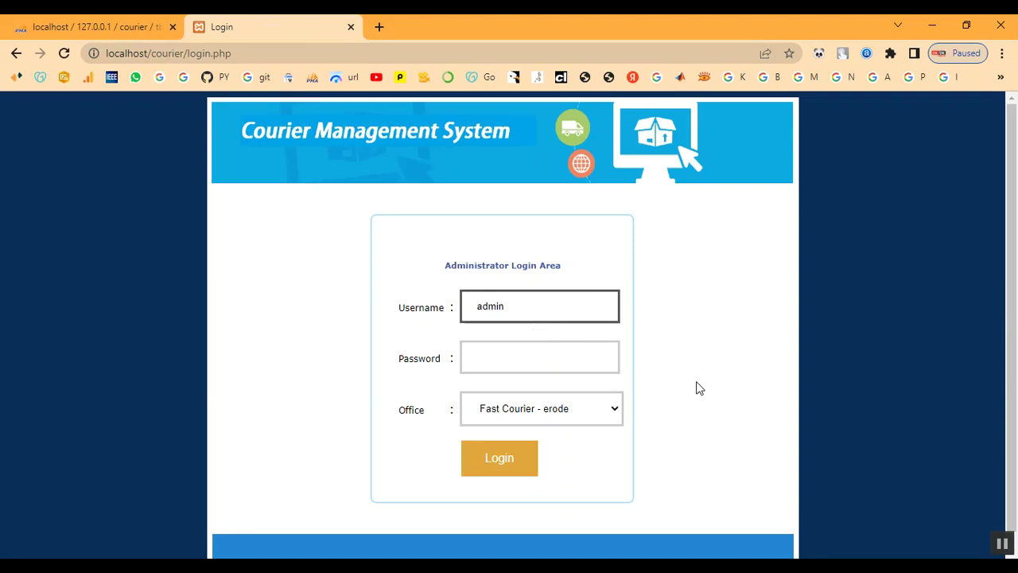
{"action": "key", "text": "Tab"}
{"action": "type", "text": "ad"}
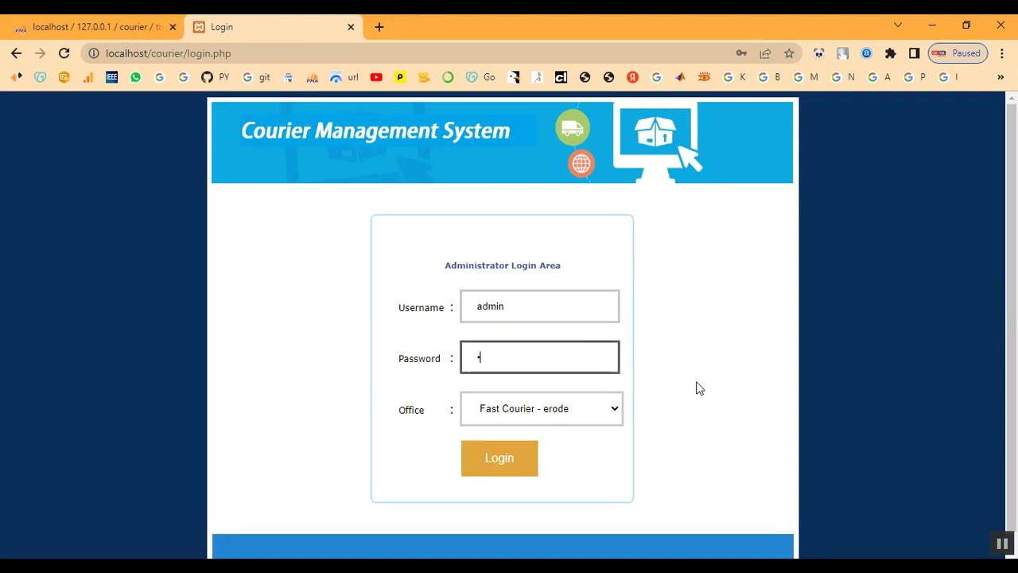
{"action": "type", "text": "min"}
{"action": "left_click", "coordinate": [549, 411]}
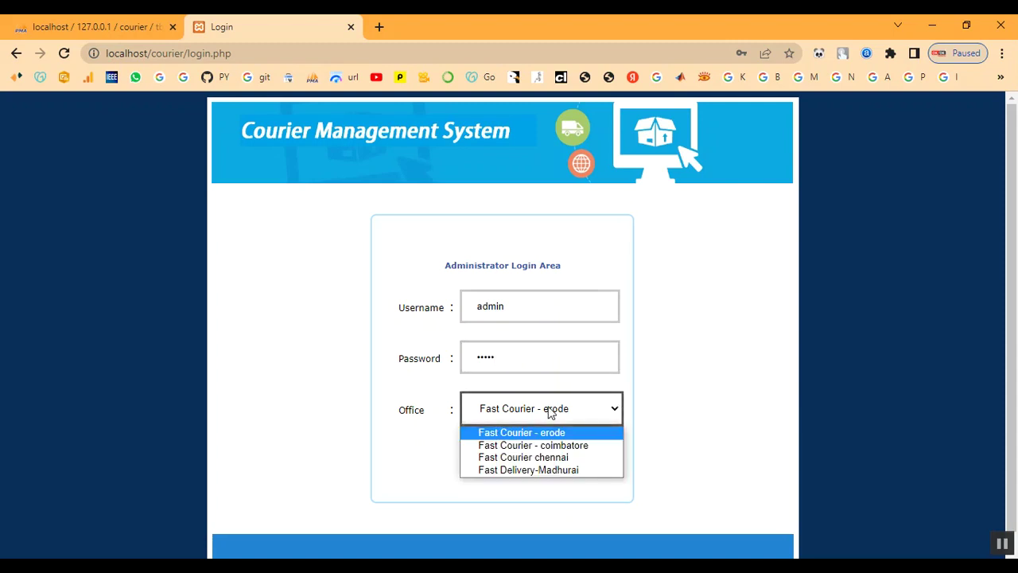
{"action": "left_click", "coordinate": [551, 458]}
{"action": "left_click", "coordinate": [499, 460]}
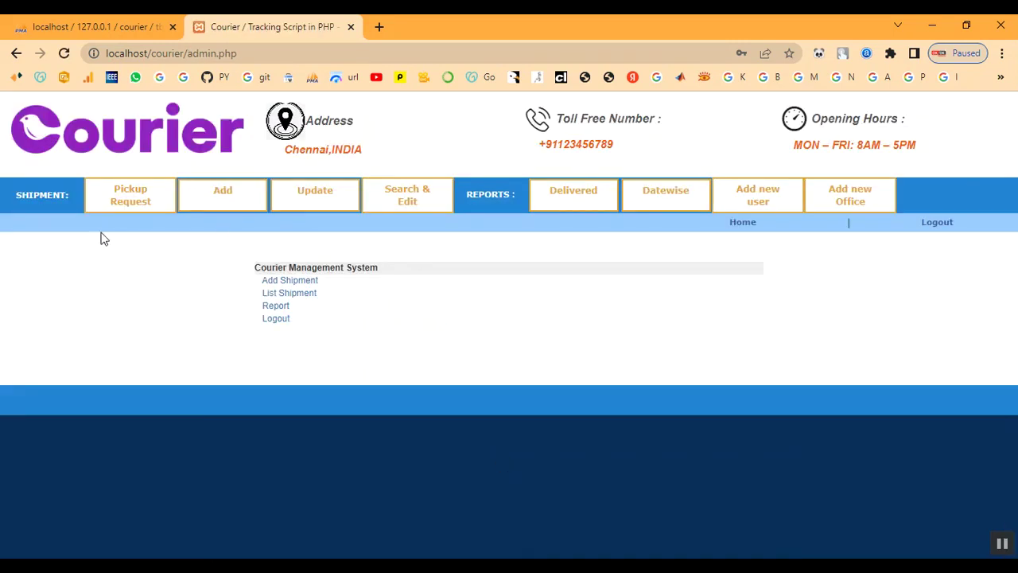
- Review the chennai-to-coimbatore parcel in the Pickup Request table, then go to Add shipment
{"action": "left_click", "coordinate": [154, 209]}
{"action": "left_click_drag", "start_coordinate": [85, 339], "coordinate": [920, 335]}
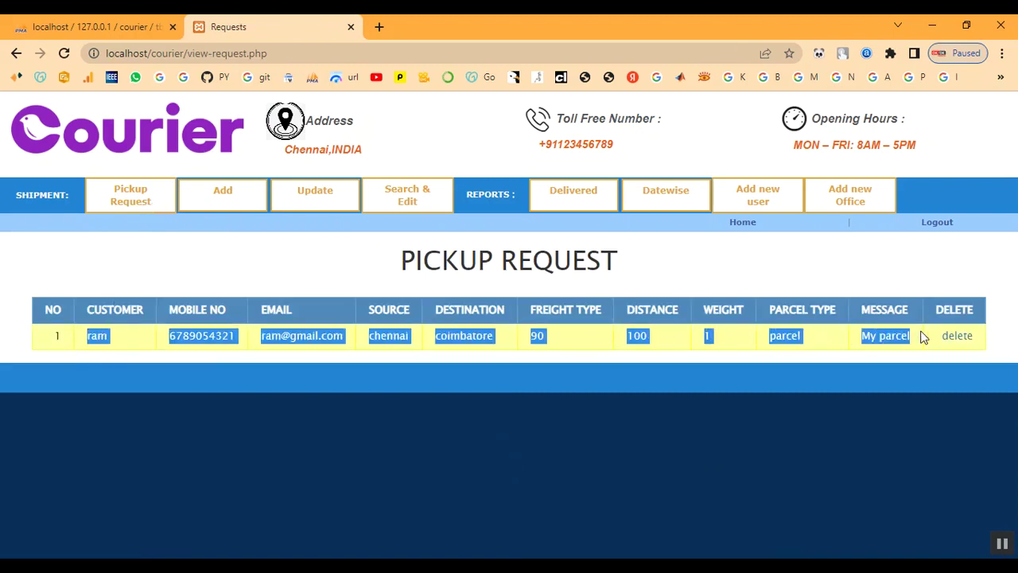
{"action": "left_click", "coordinate": [716, 290]}
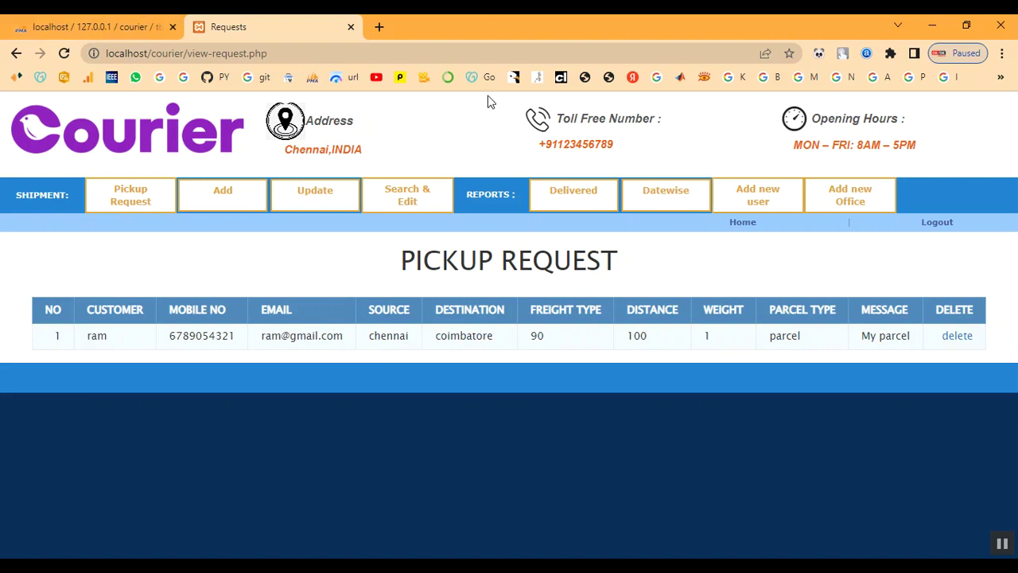
{"action": "left_click", "coordinate": [247, 208]}
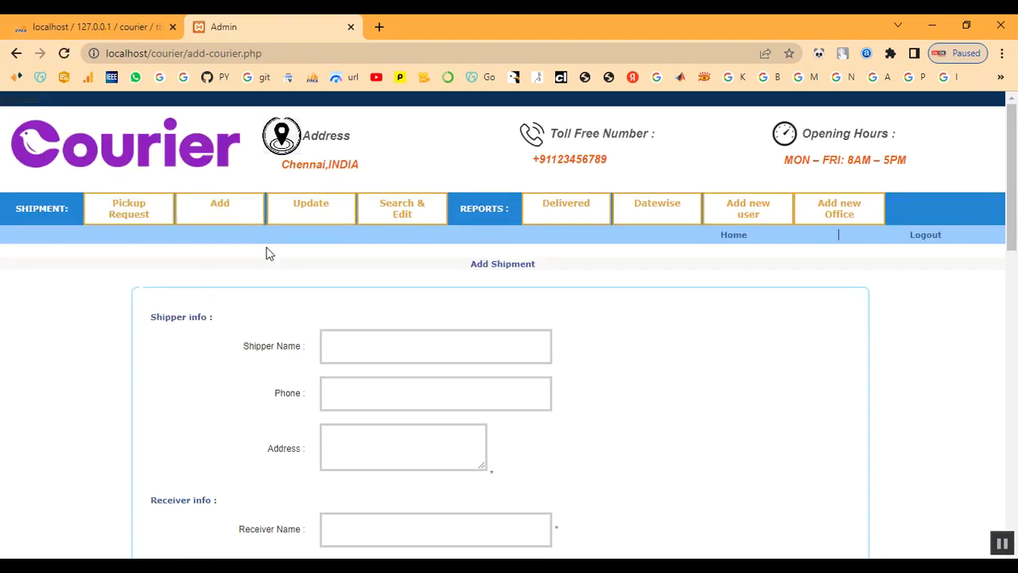
- Enter the shipper's name, phone number and chennai address
{"action": "scroll", "coordinate": [268, 255], "scroll_direction": "down", "scroll_amount": 2}
{"action": "left_click", "coordinate": [368, 199]}
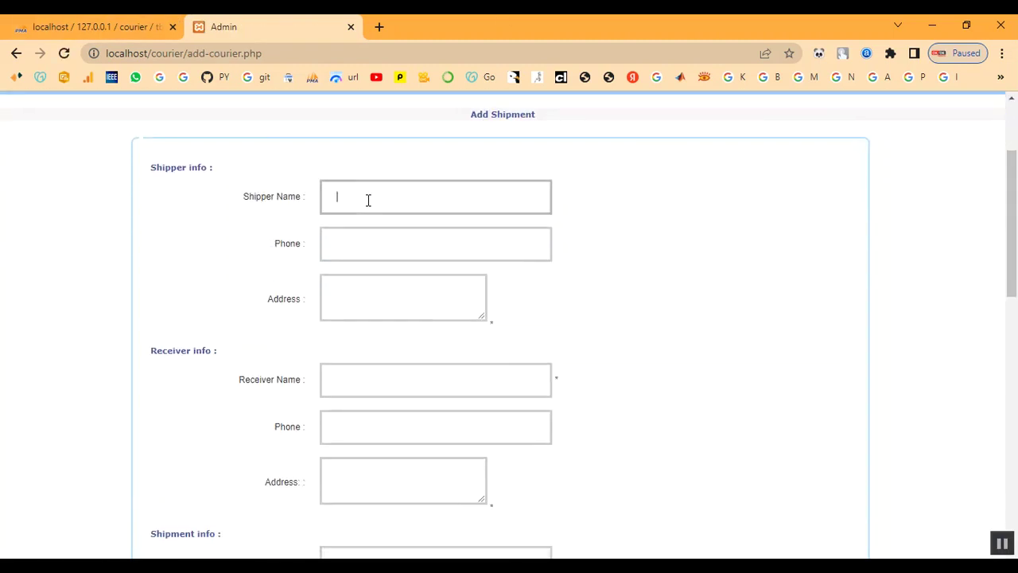
{"action": "type", "text": "ram"}
{"action": "key", "text": "Tab"}
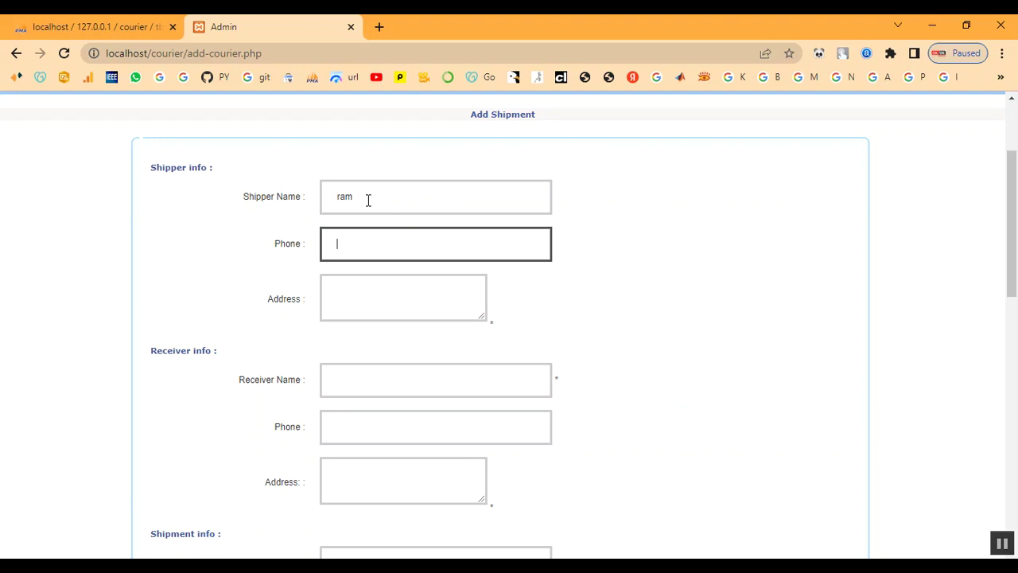
{"action": "type", "text": "9123456780"}
{"action": "key", "text": "Tab"}
{"action": "type", "text": "chennai"}
- Enter the receiver's name, phone number and coimbatore address
{"action": "key", "text": "Tab"}
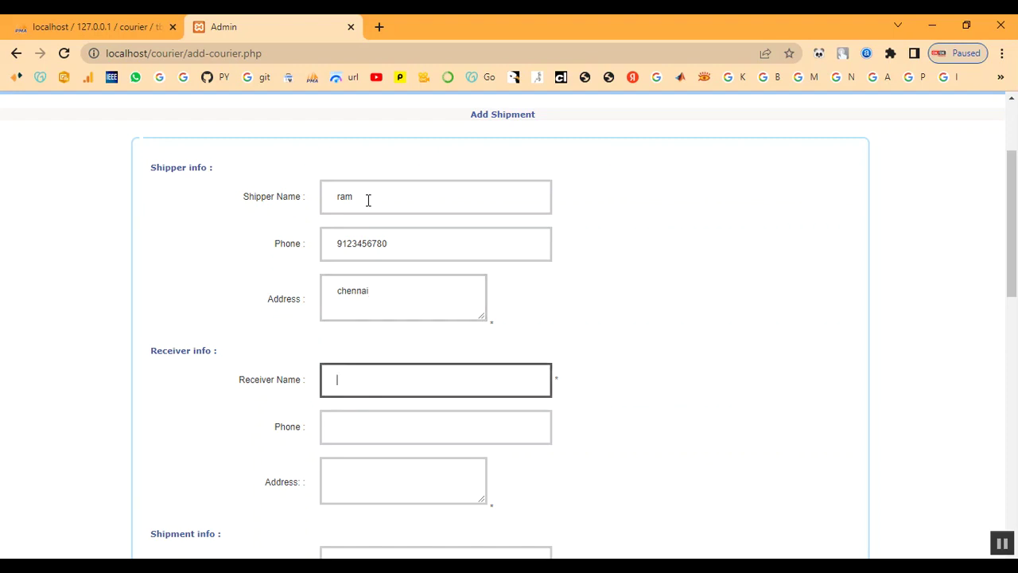
{"action": "type", "text": "abu"}
{"action": "key", "text": "Tab"}
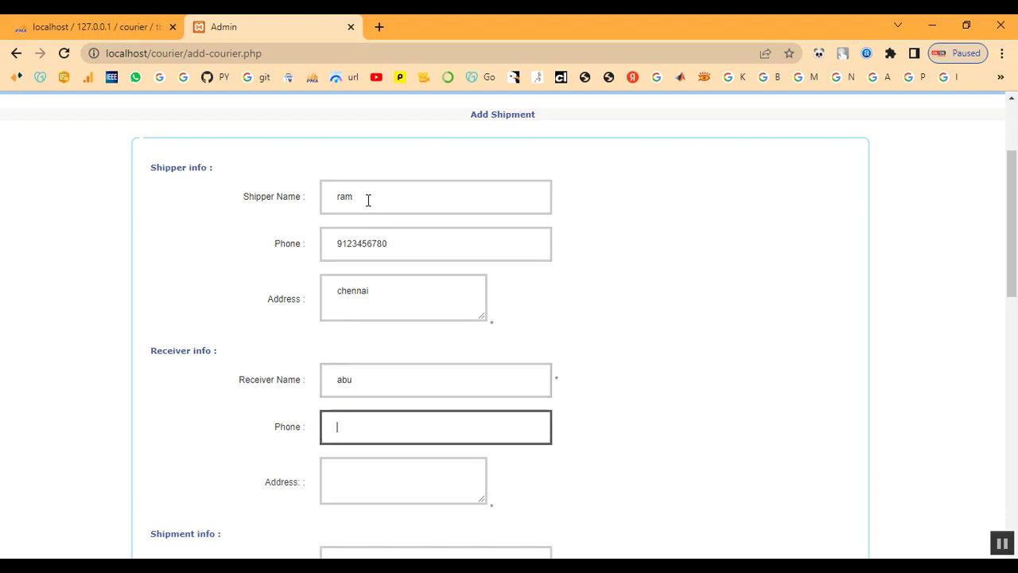
{"action": "type", "text": "812345678"}
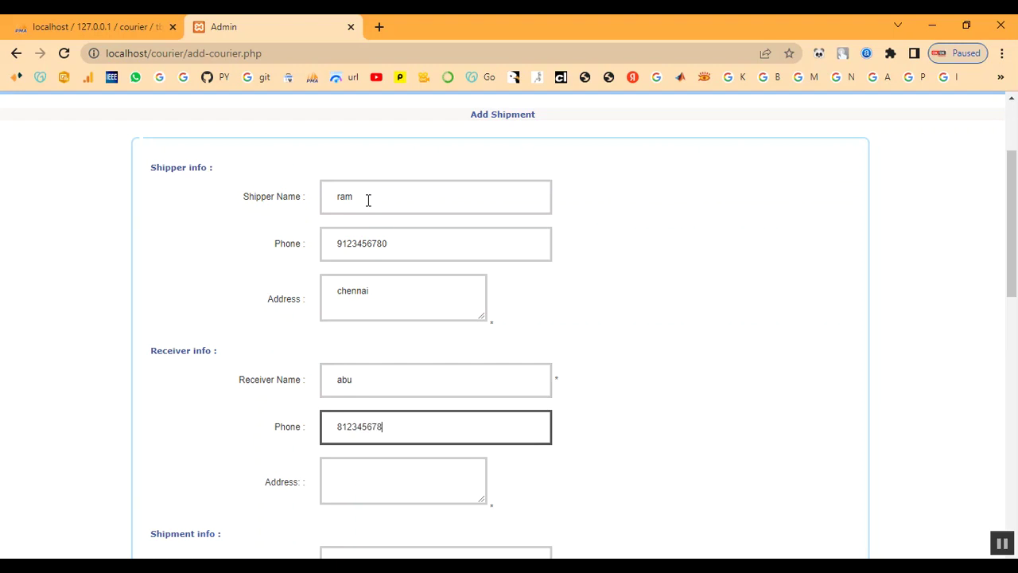
{"action": "type", "text": "0"}
{"action": "key", "text": "Tab"}
{"action": "type", "text": "coim"}
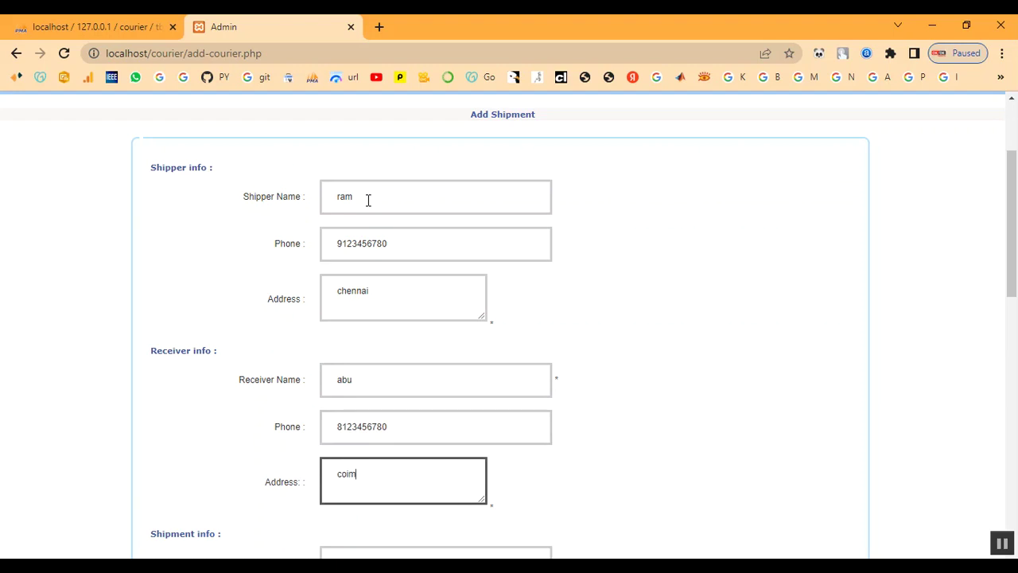
{"action": "type", "text": "batore"}
{"action": "scroll", "coordinate": [518, 223], "scroll_direction": "down", "scroll_amount": 3}
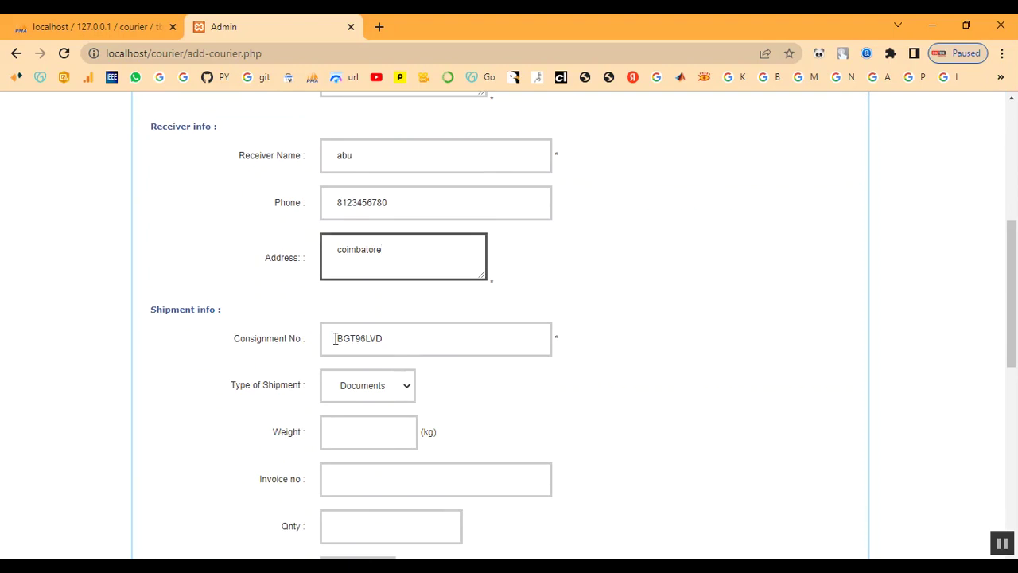
- Keep Documents as the shipment type and set the weight to 1
{"action": "left_click_drag", "start_coordinate": [335, 338], "coordinate": [382, 338]}
{"action": "left_click", "coordinate": [404, 338]}
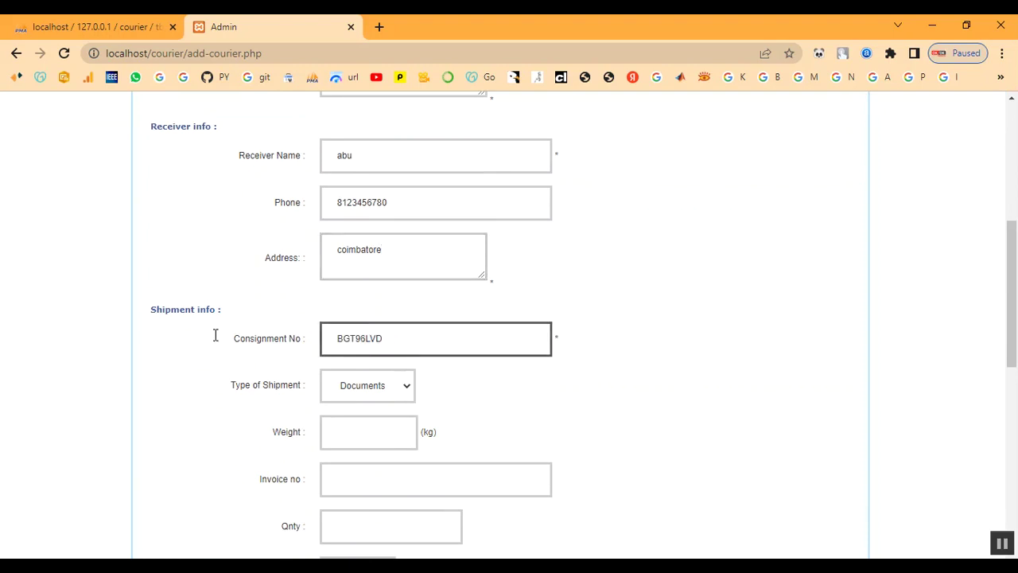
{"action": "left_click_drag", "start_coordinate": [150, 308], "coordinate": [259, 317]}
{"action": "left_click", "coordinate": [260, 316]}
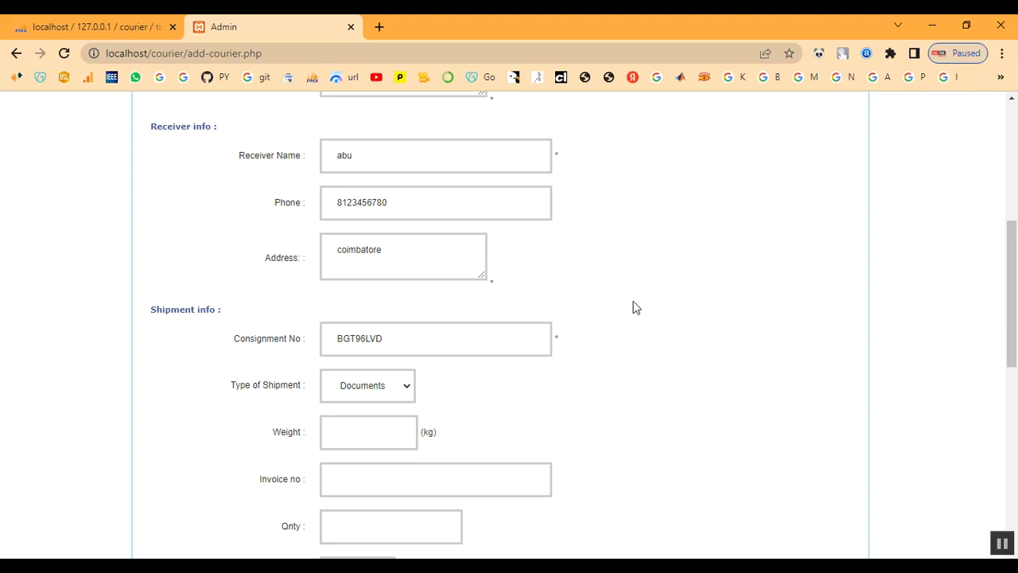
{"action": "left_click", "coordinate": [359, 396]}
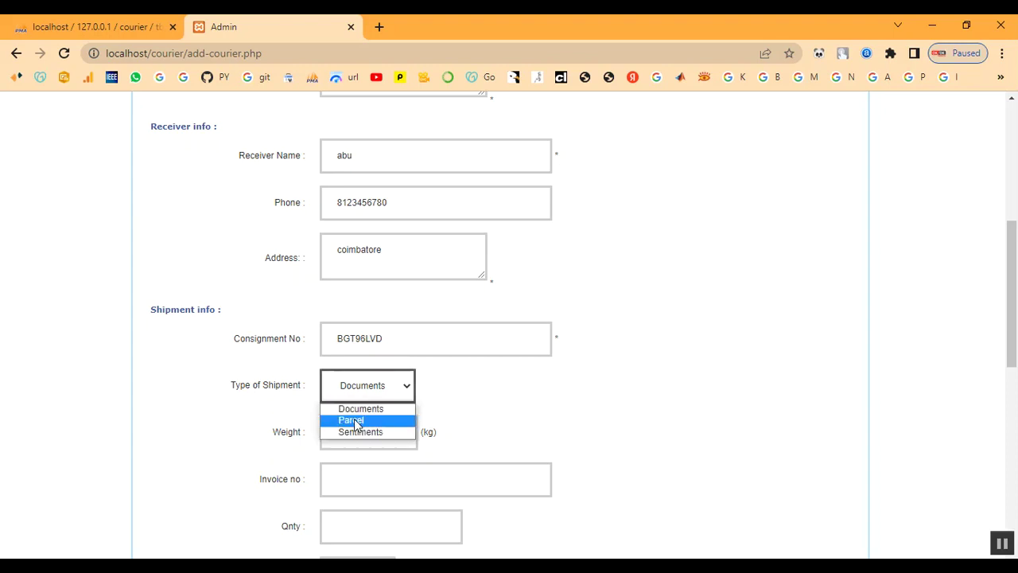
{"action": "left_click", "coordinate": [357, 408]}
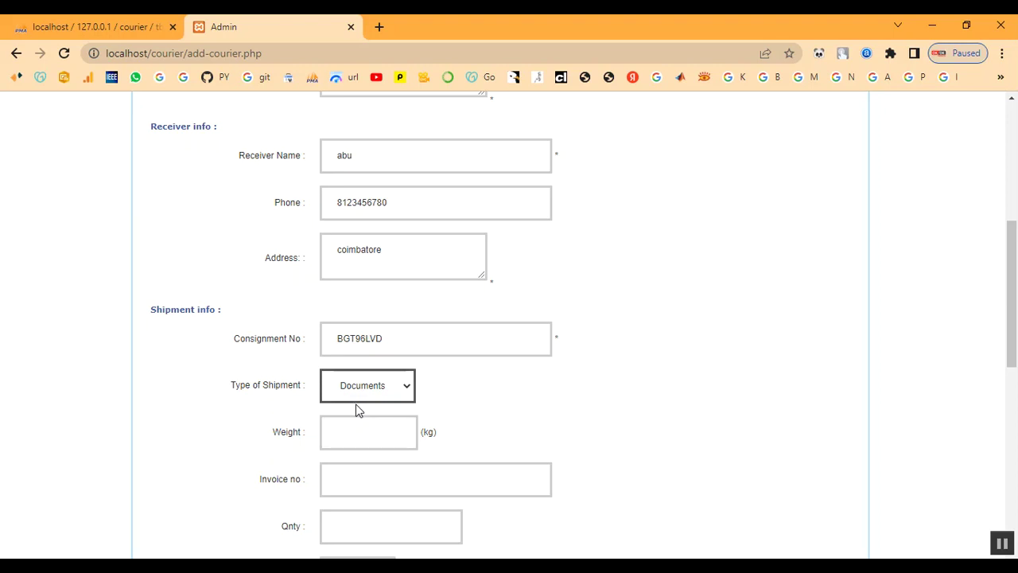
{"action": "left_click", "coordinate": [364, 438]}
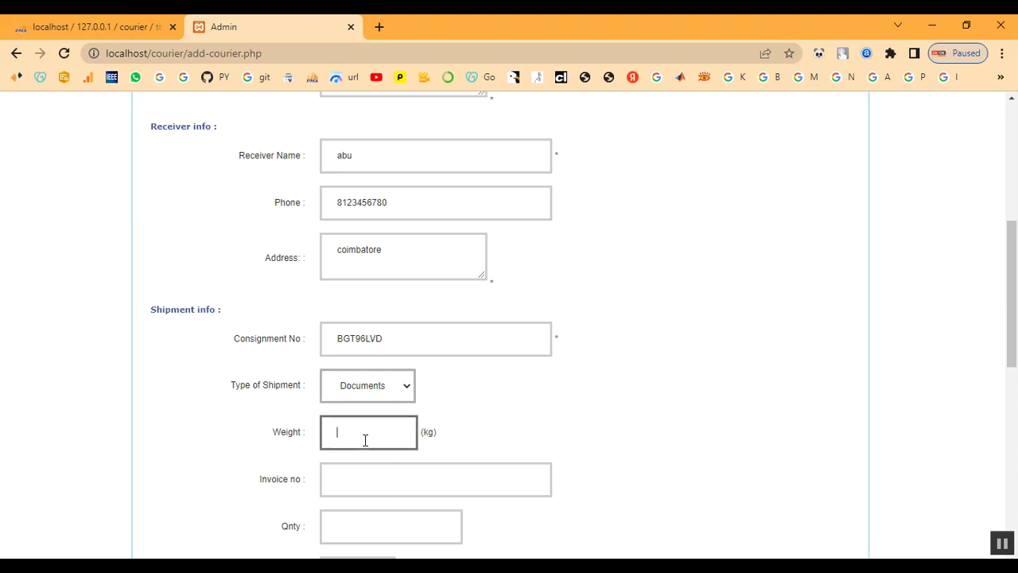
{"action": "type", "text": "1"}
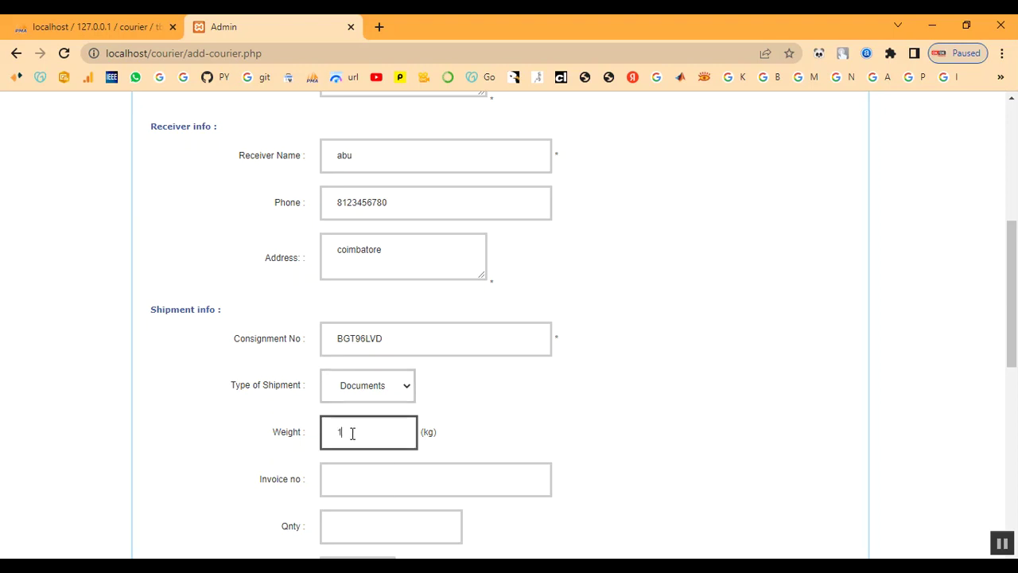
- Set invoice number 456, quantity 1, and keep booking mode Paid
{"action": "scroll", "coordinate": [442, 435], "scroll_direction": "down", "scroll_amount": 1}
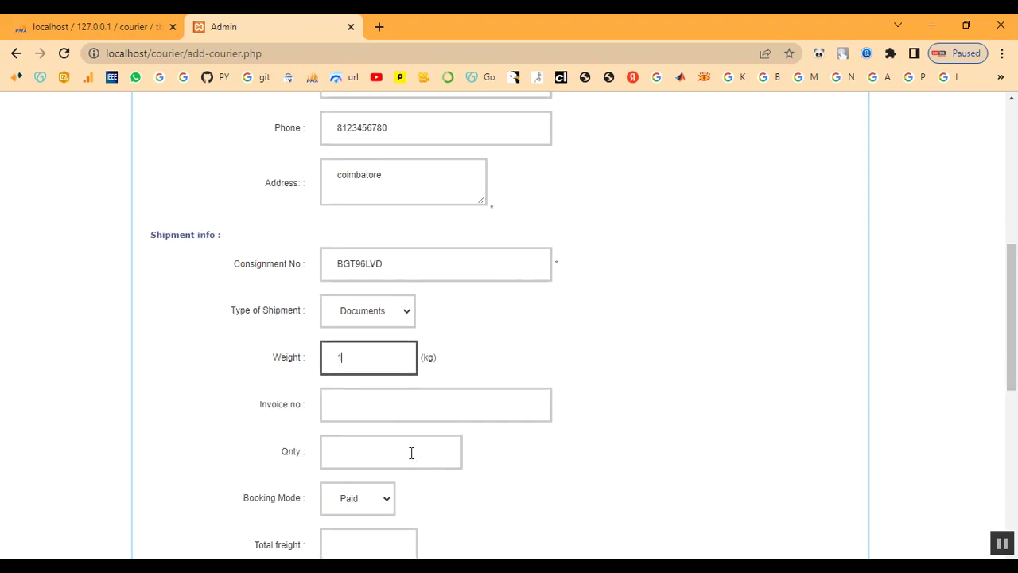
{"action": "left_click", "coordinate": [352, 414]}
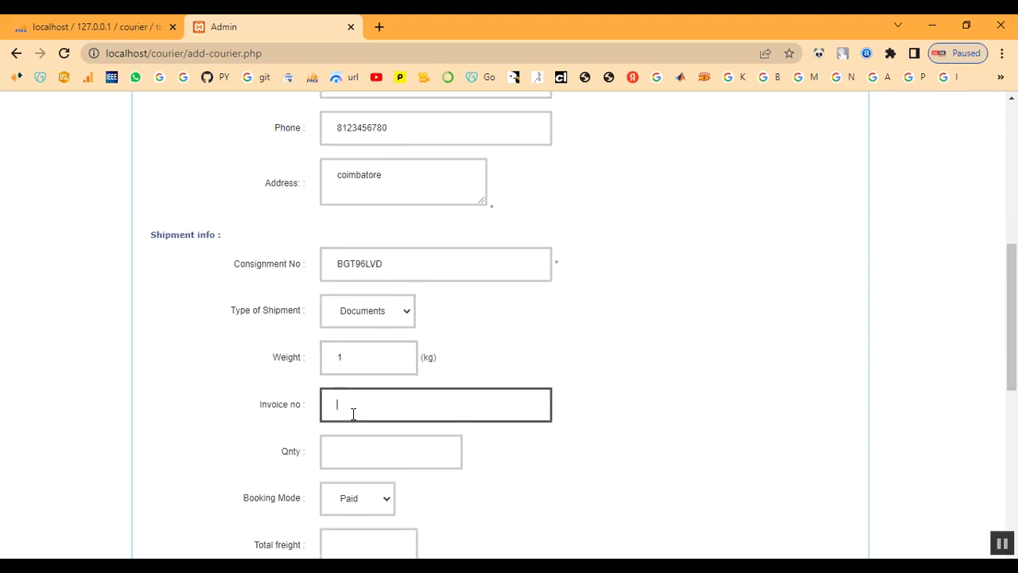
{"action": "type", "text": "456"}
{"action": "left_click", "coordinate": [358, 451]}
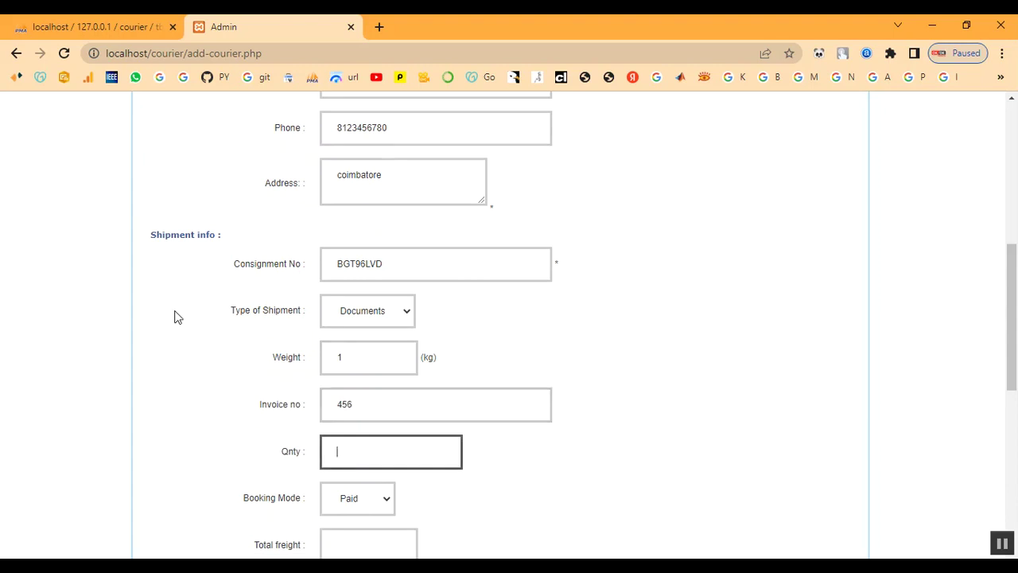
{"action": "type", "text": "1"}
{"action": "scroll", "coordinate": [296, 320], "scroll_direction": "down", "scroll_amount": 2}
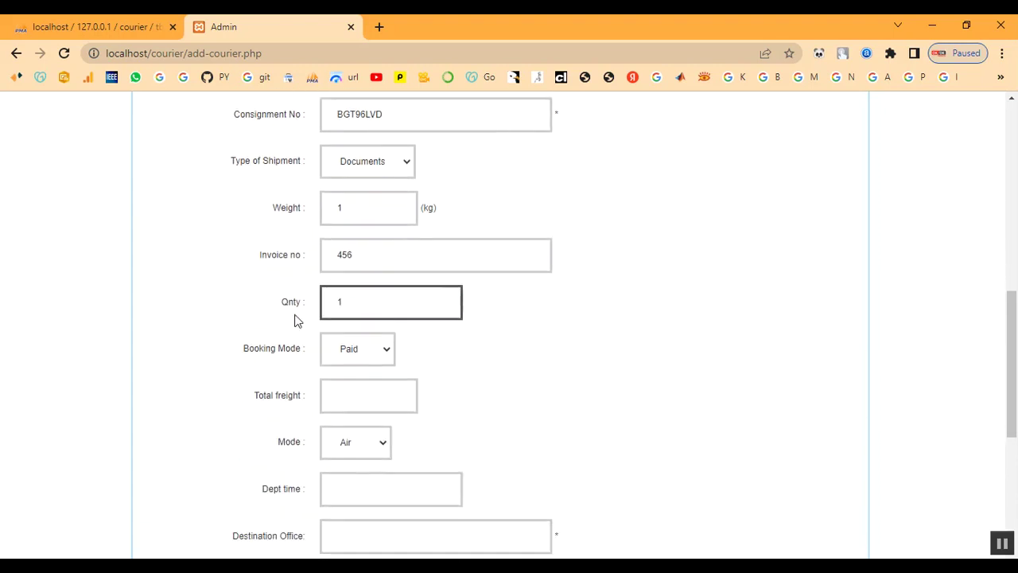
{"action": "left_click", "coordinate": [360, 348]}
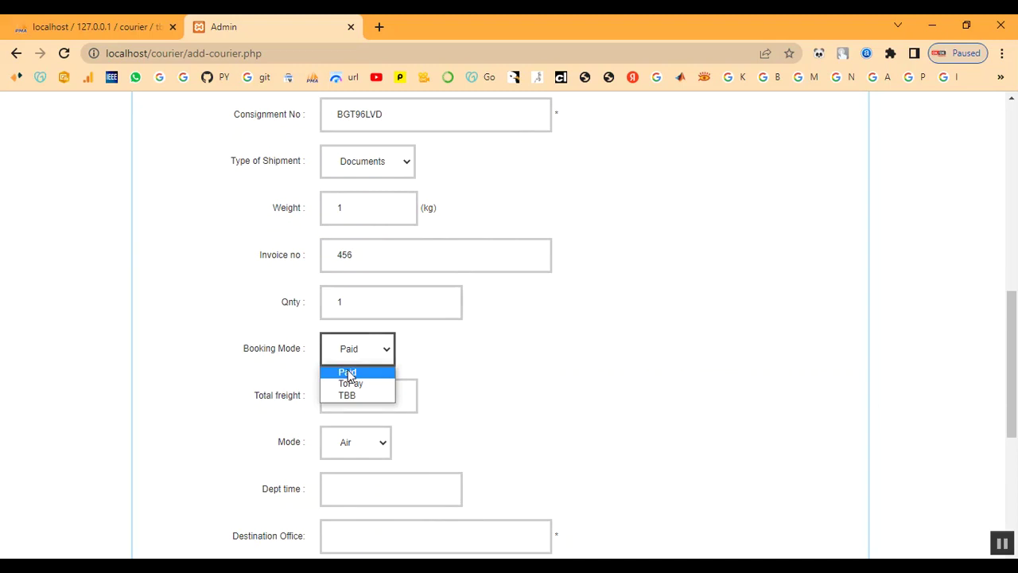
{"action": "left_click", "coordinate": [348, 373]}
- Set total freight to 1 and transport mode to Train
{"action": "scroll", "coordinate": [366, 393], "scroll_direction": "down", "scroll_amount": 1}
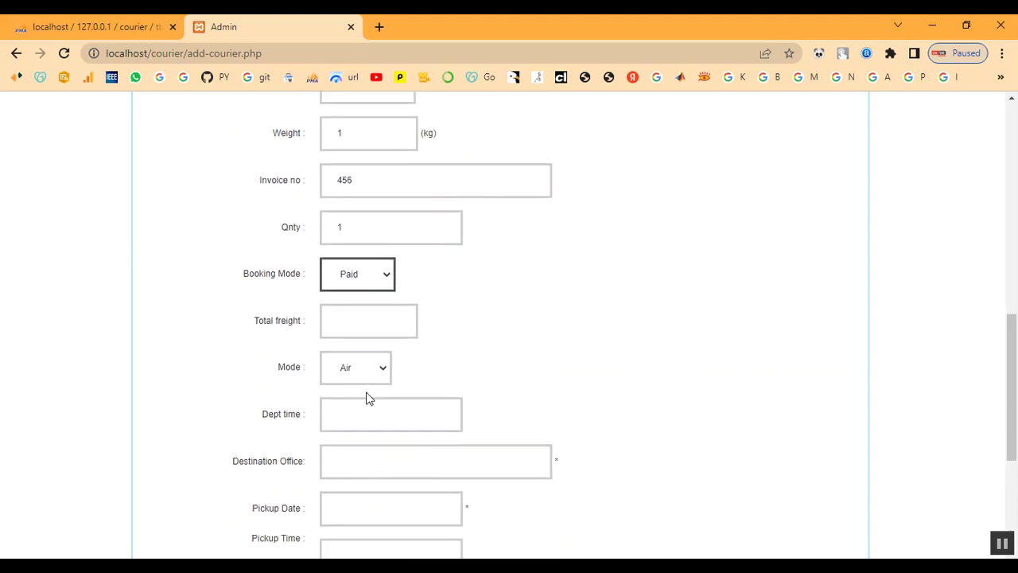
{"action": "left_click", "coordinate": [351, 325]}
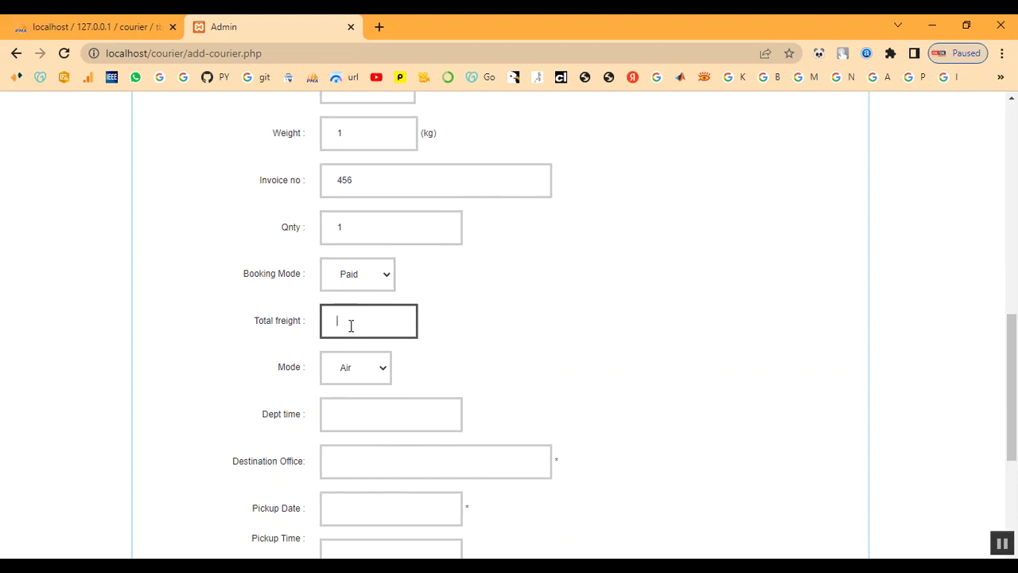
{"action": "type", "text": "1"}
{"action": "left_click", "coordinate": [364, 371]}
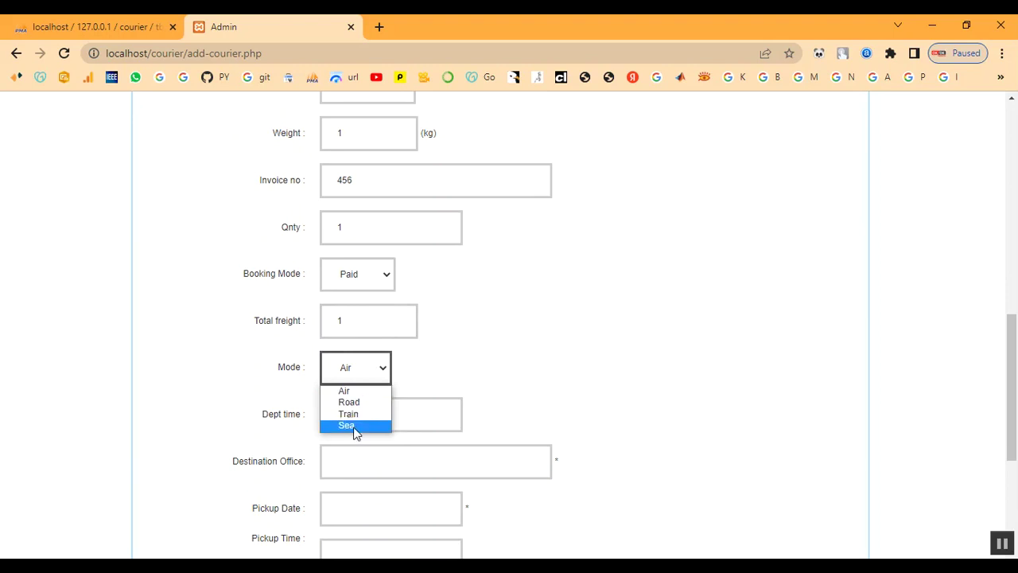
{"action": "left_click", "coordinate": [351, 415]}
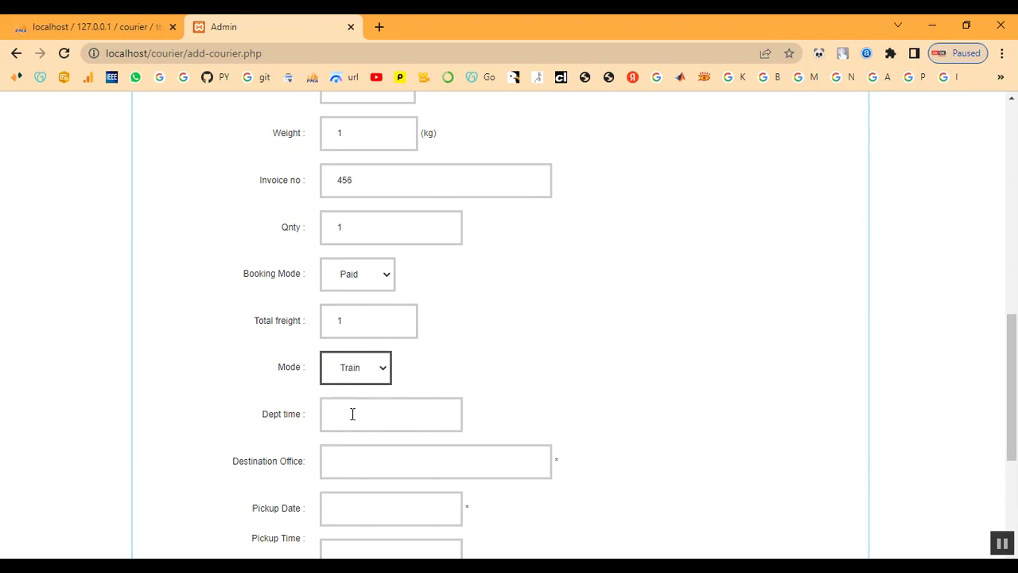
- Enter departure time 10.00am and destination office coimbatore
{"action": "scroll", "coordinate": [407, 386], "scroll_direction": "down", "scroll_amount": 1}
{"action": "left_click", "coordinate": [345, 341]}
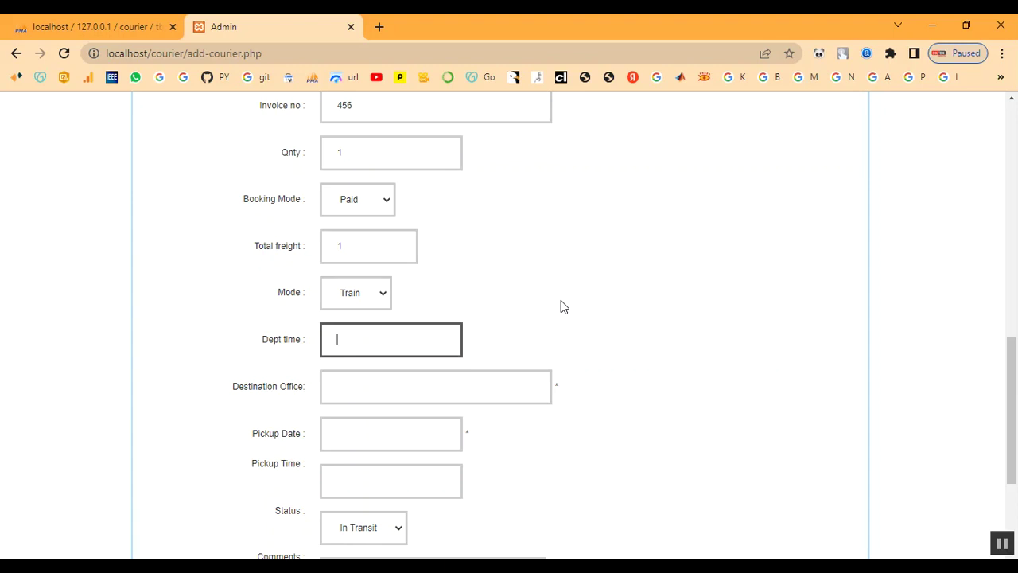
{"action": "type", "text": "10.00am"}
{"action": "left_click", "coordinate": [410, 385]}
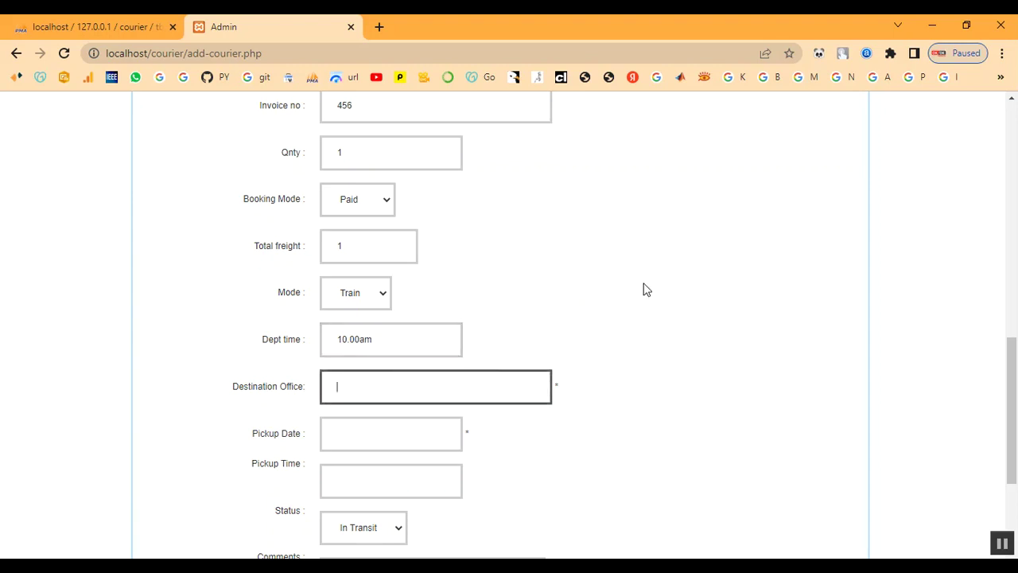
{"action": "type", "text": "coimbatore"}
{"action": "key", "text": "Tab"}
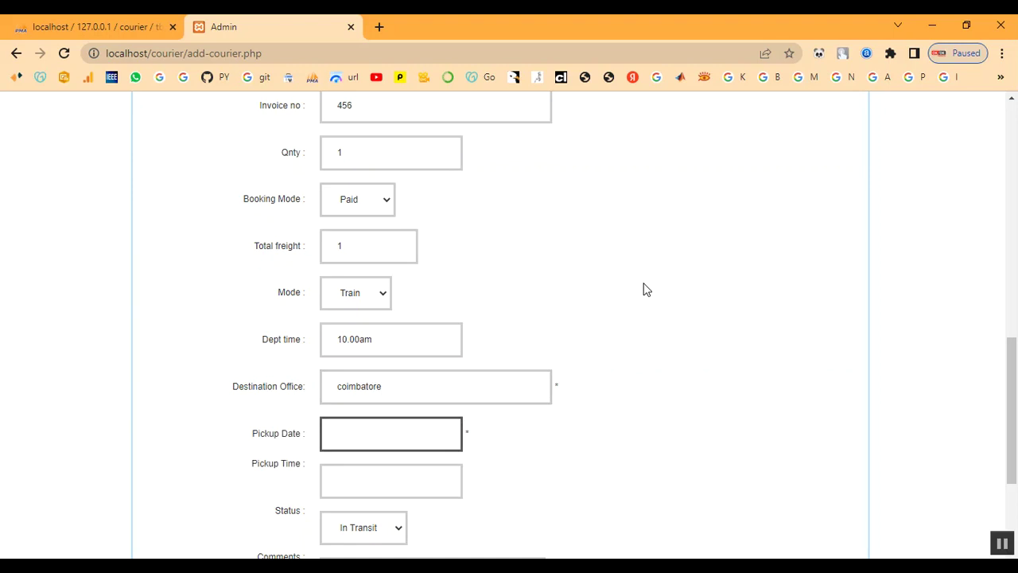
{"action": "left_click", "coordinate": [360, 435]}
{"action": "scroll", "coordinate": [359, 434], "scroll_direction": "down", "scroll_amount": 3}
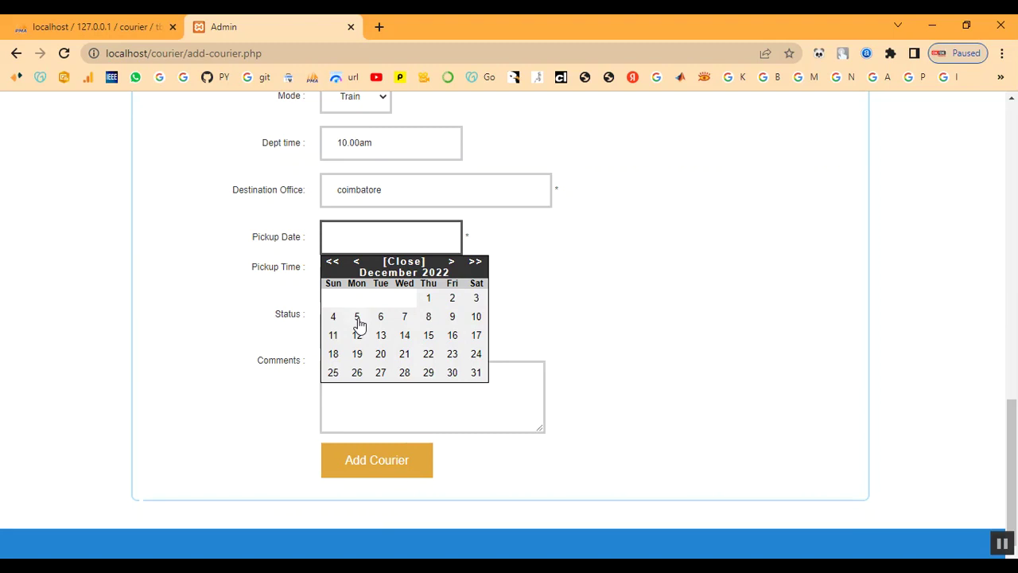
- Pick 4 December 2022 as the pickup date and keep status In Transit
{"action": "left_click", "coordinate": [332, 318]}
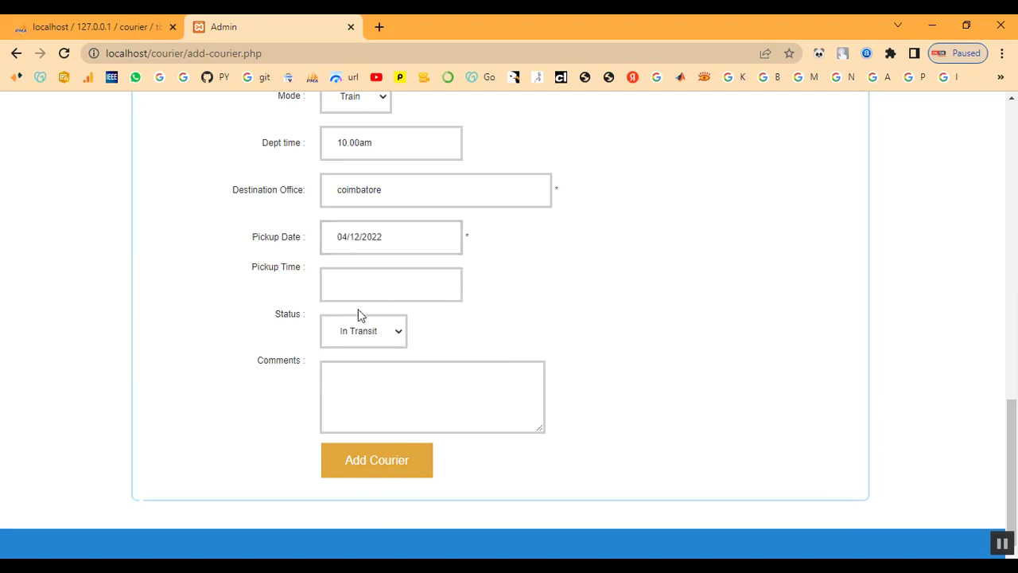
{"action": "left_click", "coordinate": [351, 286]}
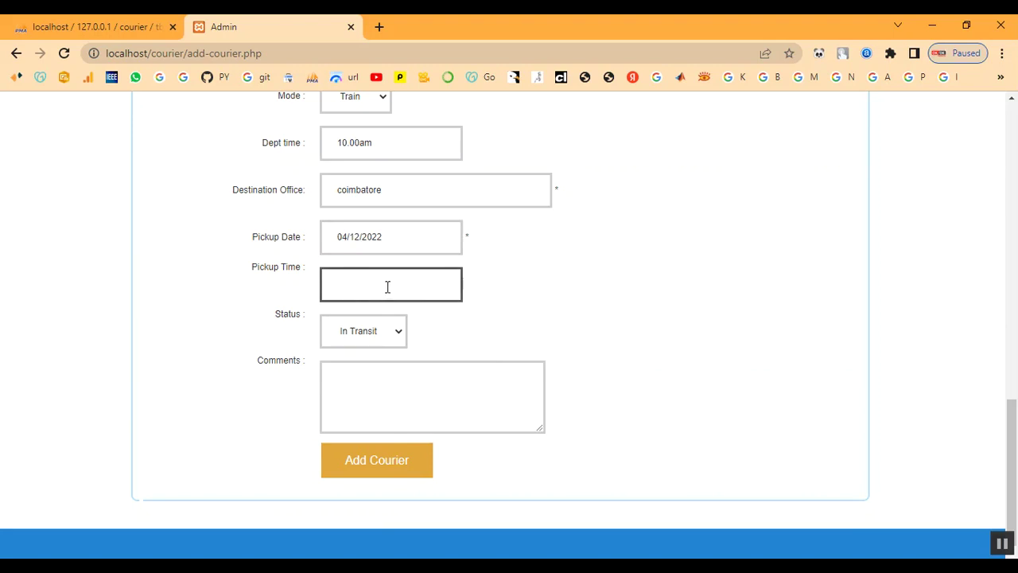
{"action": "type", "text": "0"}
{"action": "key", "text": "BackSpace"}
{"action": "left_click", "coordinate": [378, 330]}
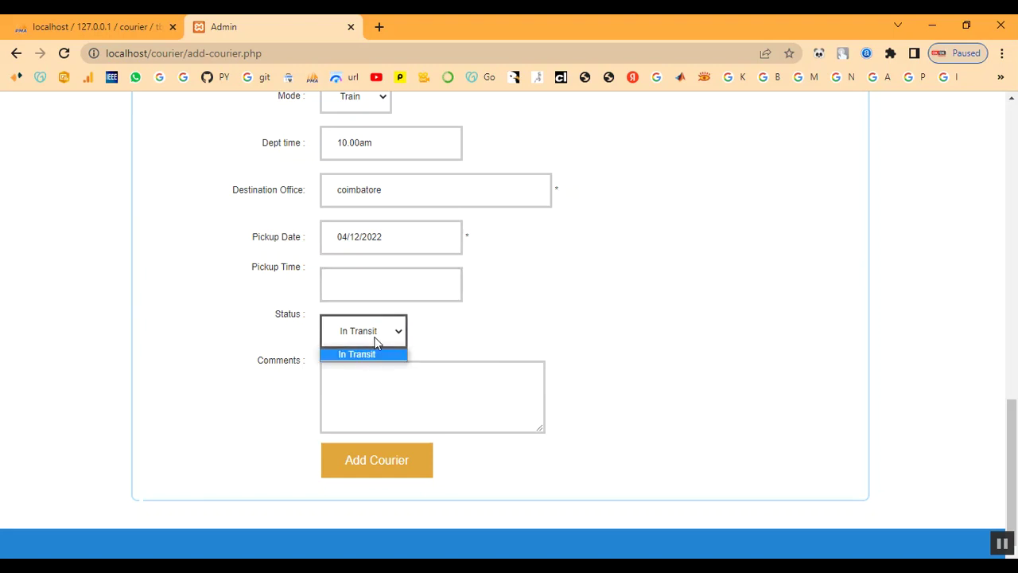
{"action": "left_click", "coordinate": [369, 354]}
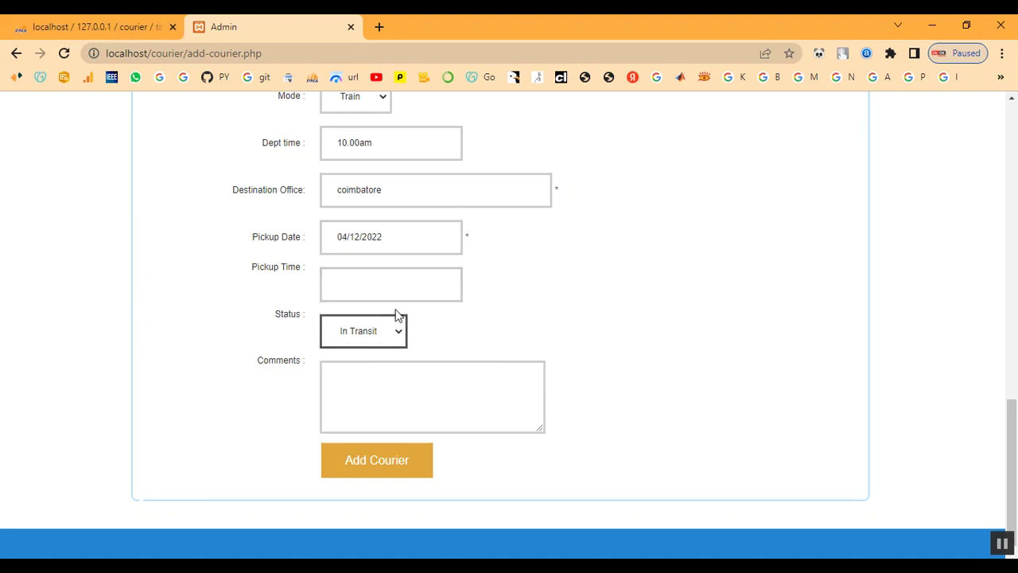
- Change pickup to 05/12/2022 at 10.00am and comment 'Your Parcel Reached Sucessfully'
{"action": "left_click", "coordinate": [407, 243]}
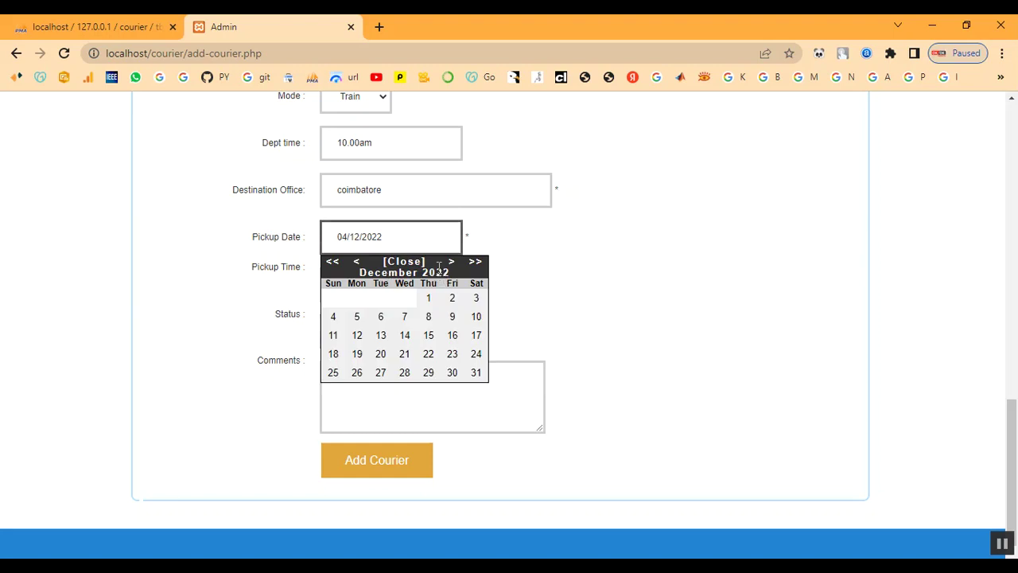
{"action": "left_click", "coordinate": [357, 318]}
{"action": "left_click", "coordinate": [358, 283]}
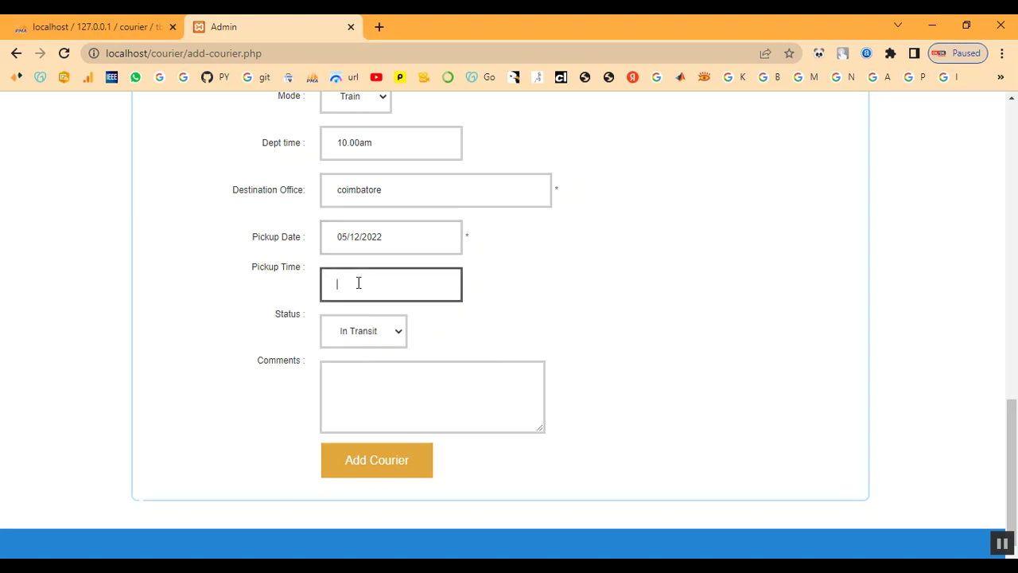
{"action": "type", "text": "10.amm"}
{"action": "key", "text": "BackSpace"}
{"action": "type", "text": "00am"}
{"action": "left_click", "coordinate": [356, 388]}
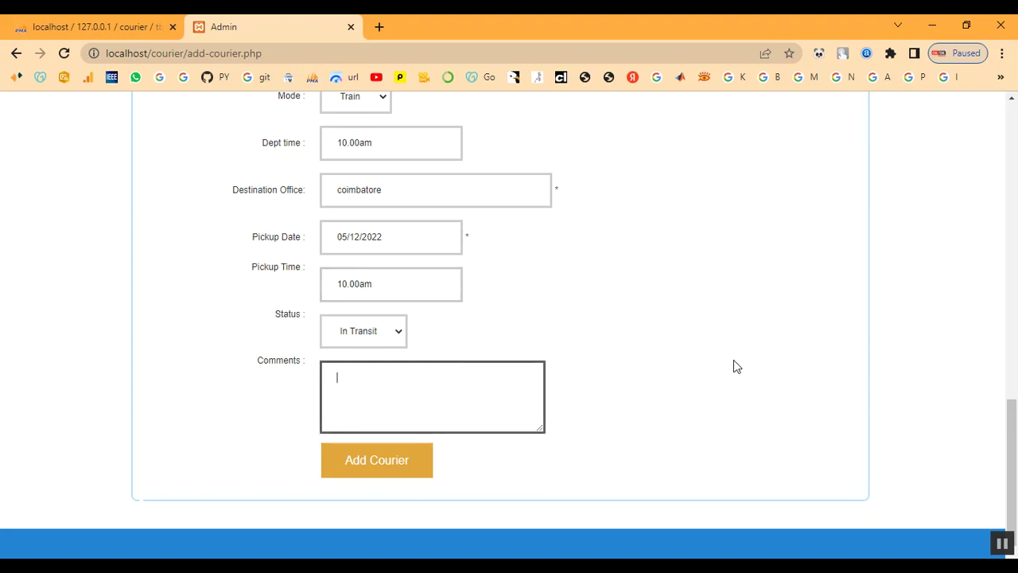
{"action": "type", "text": "Your Parcel Reached"}
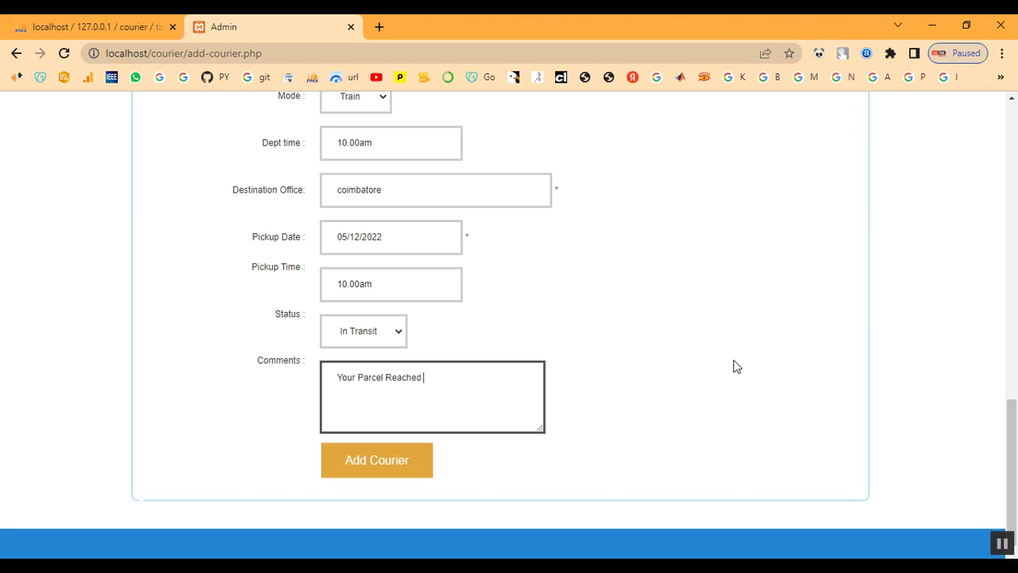
{"action": "type", "text": " Sucessfully"}
- Save the new shipment with Add Courier and check the confirmation
{"action": "left_click", "coordinate": [414, 463]}
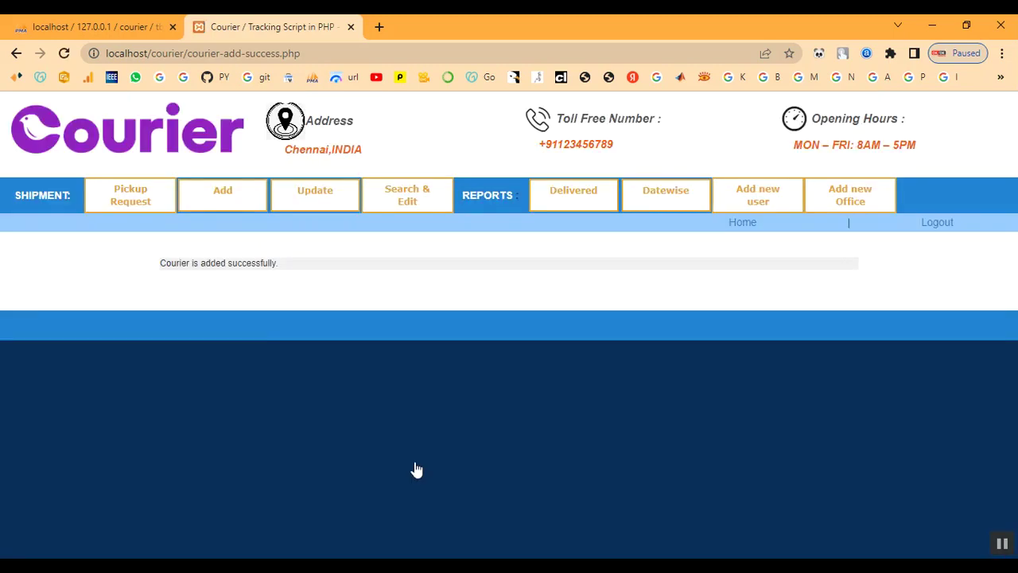
{"action": "left_click_drag", "start_coordinate": [160, 263], "coordinate": [261, 266]}
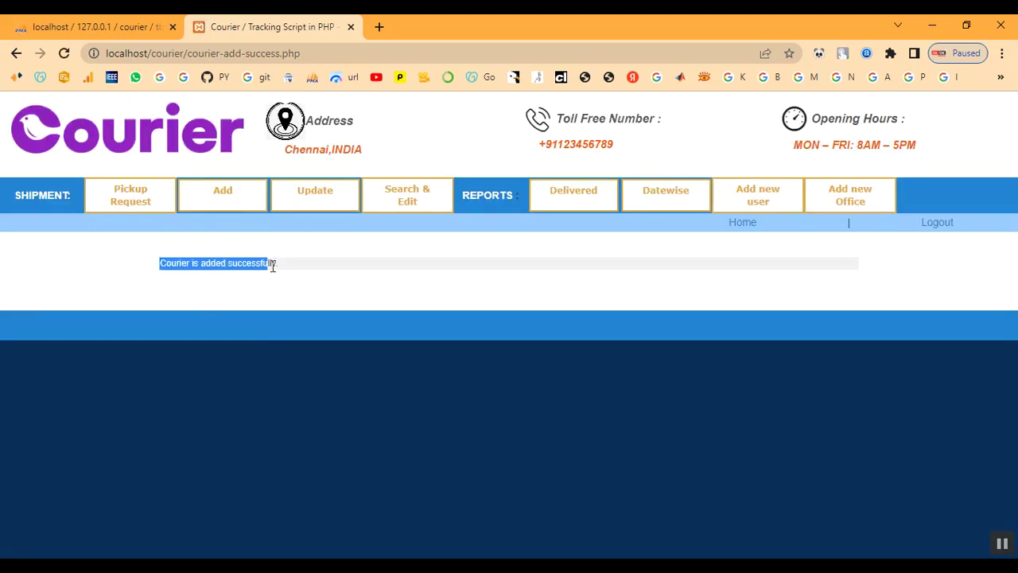
{"action": "left_click", "coordinate": [299, 274]}
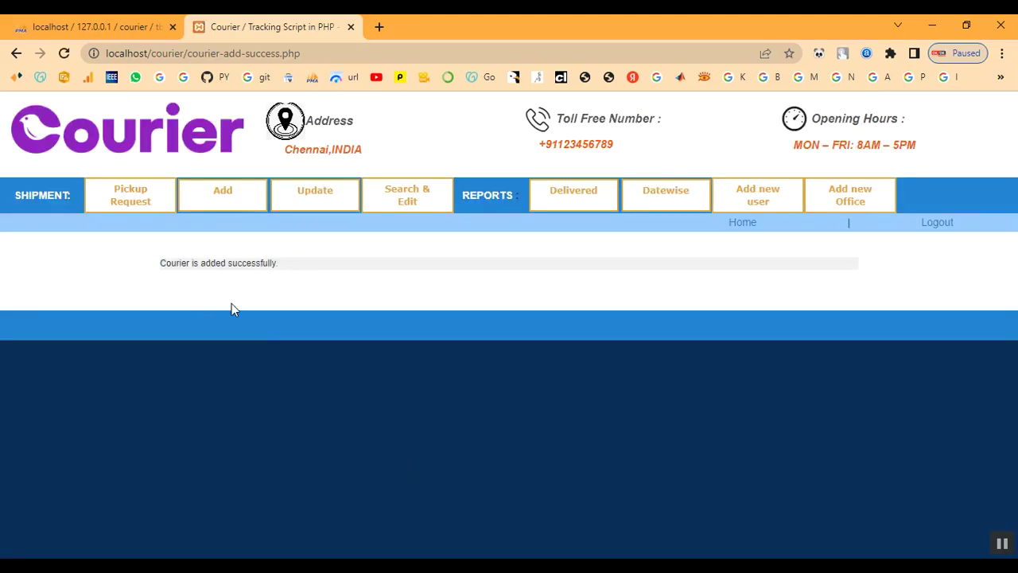
- Open consignment BGT96LVD for editing from the Update Shipment list
{"action": "left_click", "coordinate": [329, 207]}
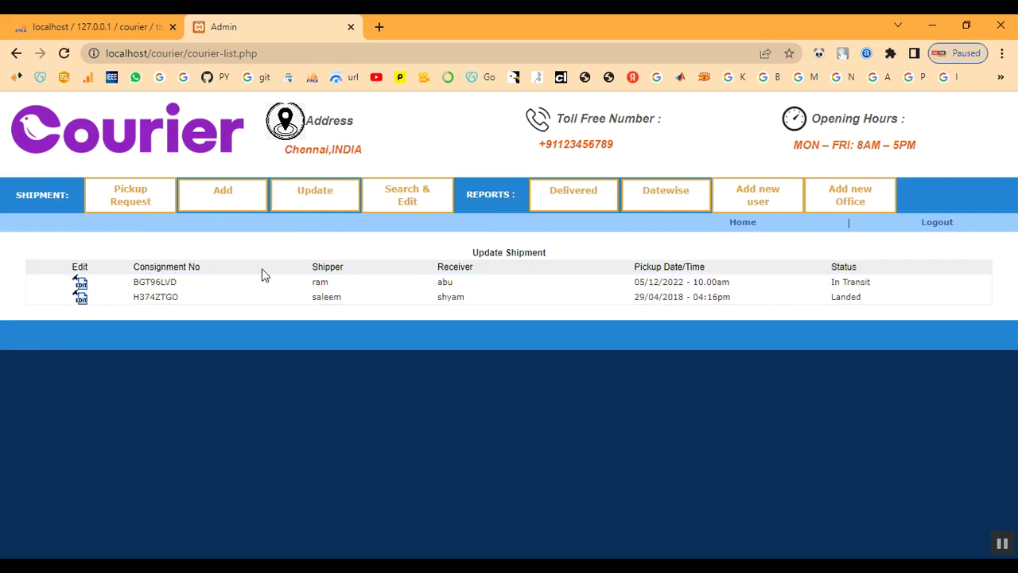
{"action": "left_click_drag", "start_coordinate": [303, 285], "coordinate": [899, 283]}
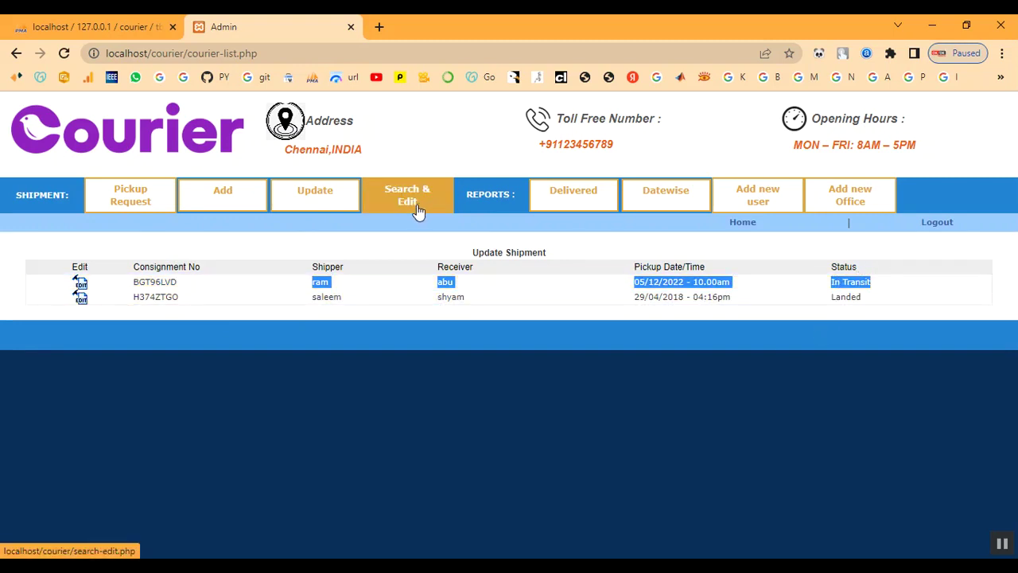
{"action": "left_click", "coordinate": [80, 286]}
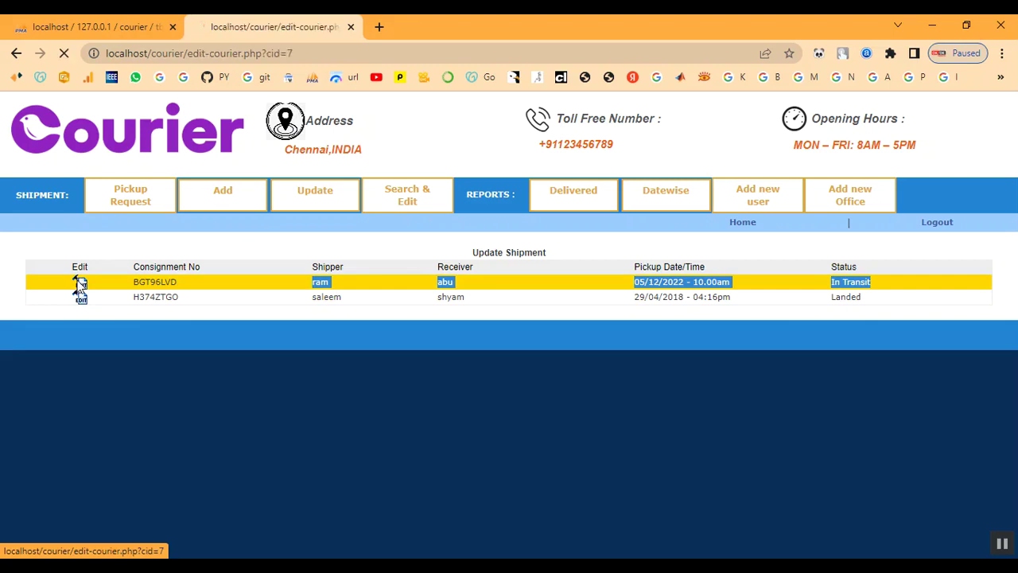
- Set the shipment's new location to Fast Courier chennai
{"action": "scroll", "coordinate": [302, 329], "scroll_direction": "down", "scroll_amount": 3}
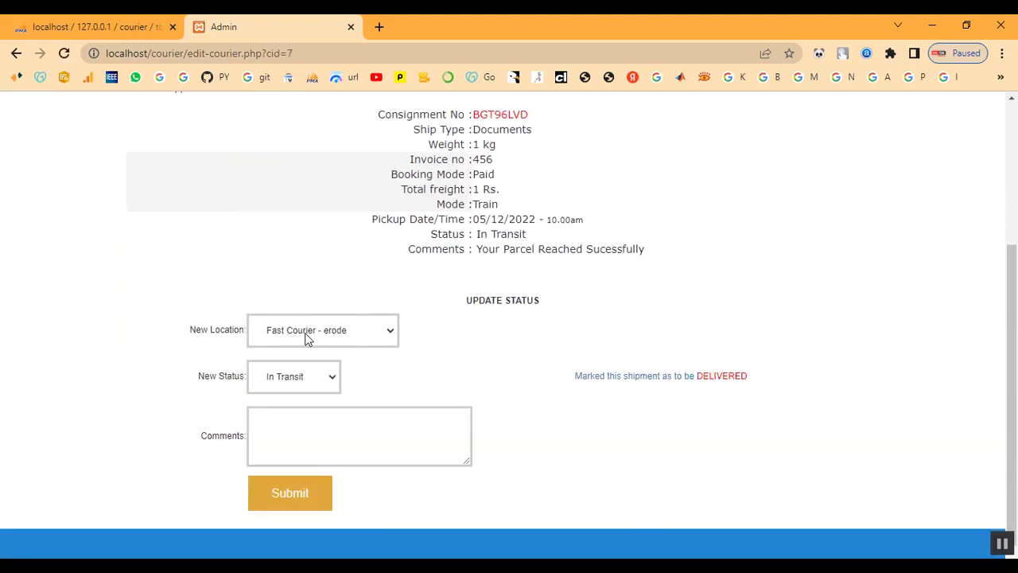
{"action": "left_click", "coordinate": [347, 338]}
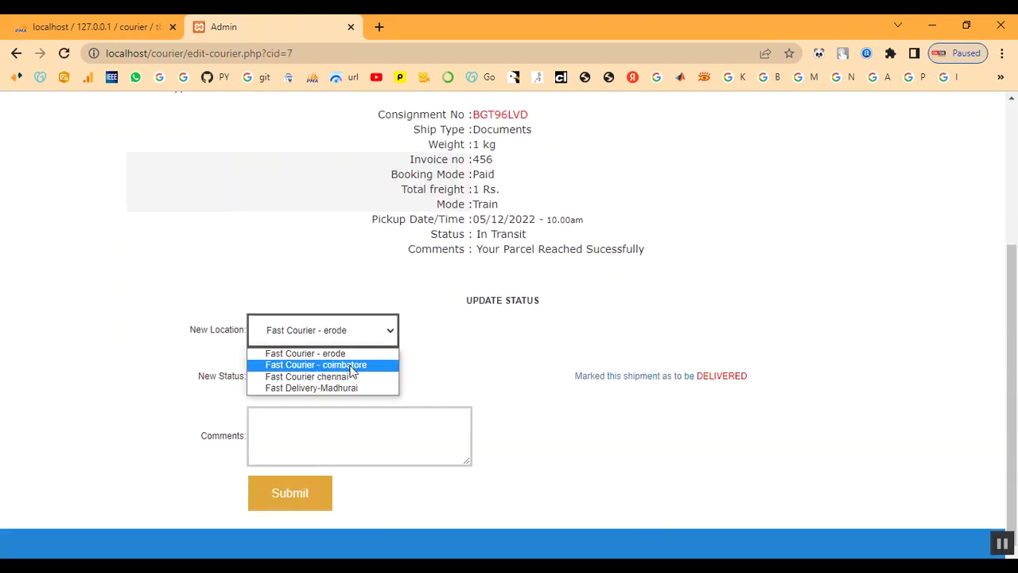
{"action": "left_click_drag", "start_coordinate": [472, 301], "coordinate": [559, 302]}
{"action": "left_click", "coordinate": [559, 302]}
{"action": "left_click_drag", "start_coordinate": [477, 250], "coordinate": [650, 248]}
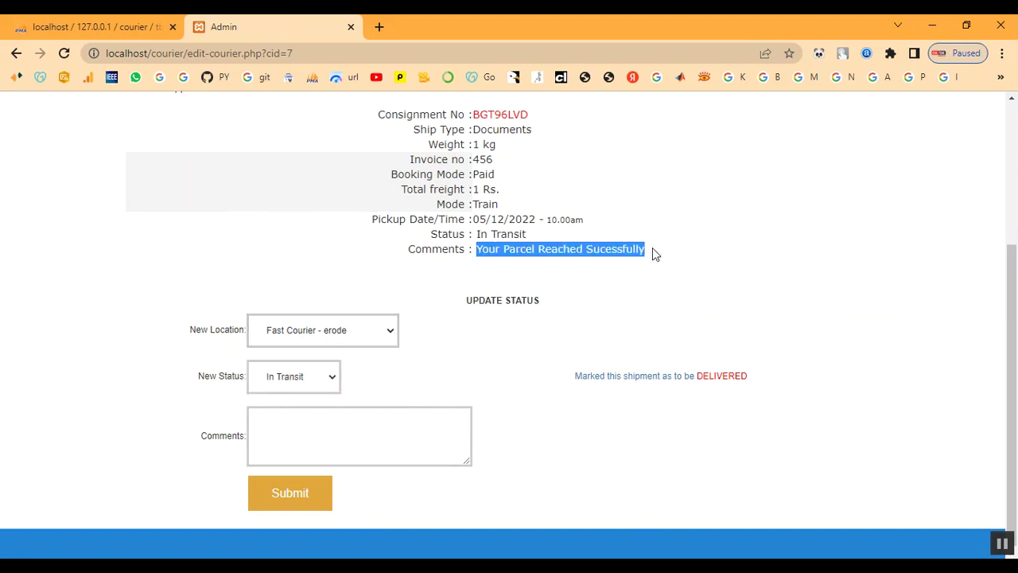
{"action": "left_click", "coordinate": [618, 301]}
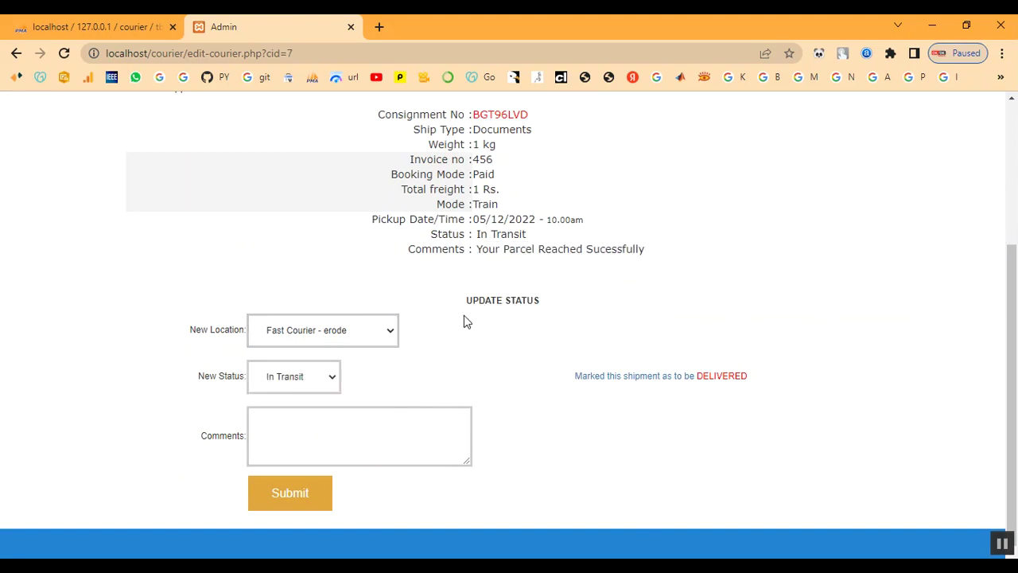
{"action": "left_click", "coordinate": [314, 330]}
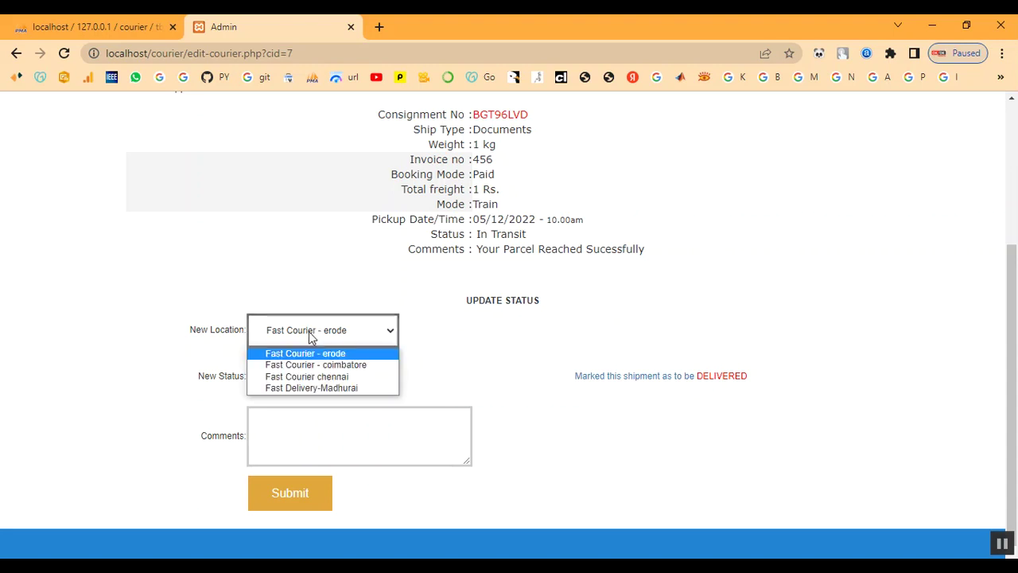
{"action": "left_click", "coordinate": [308, 377]}
- Set new status Landed with comment 'landed' and submit the update
{"action": "left_click", "coordinate": [309, 379]}
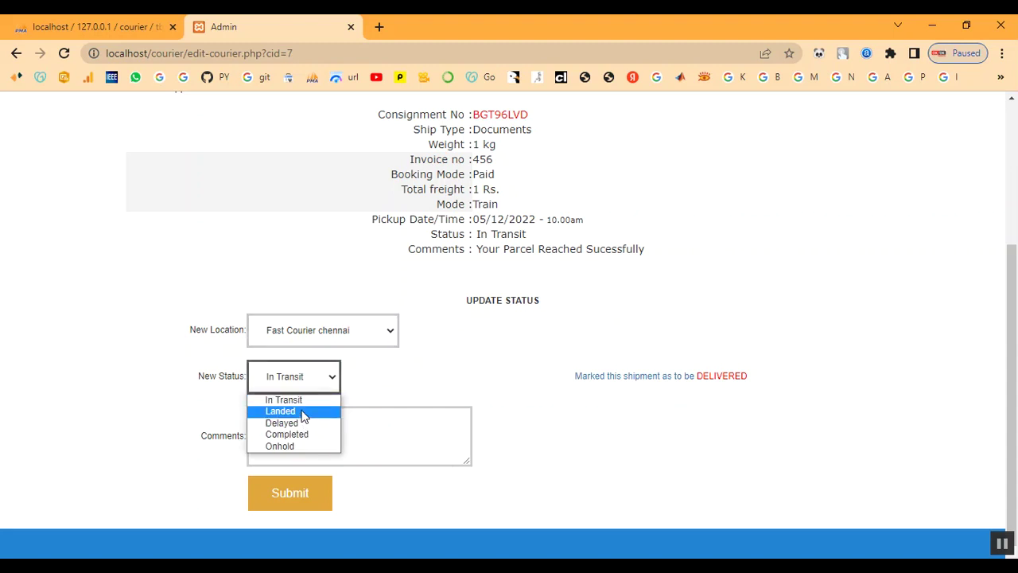
{"action": "left_click", "coordinate": [303, 414]}
{"action": "left_click", "coordinate": [302, 410]}
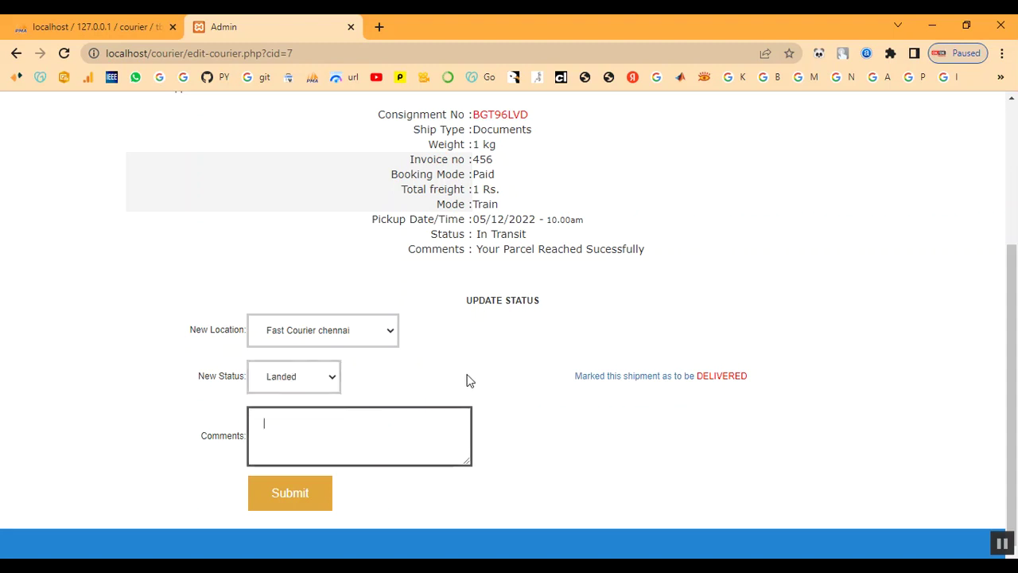
{"action": "type", "text": "landed"}
{"action": "left_click", "coordinate": [305, 501]}
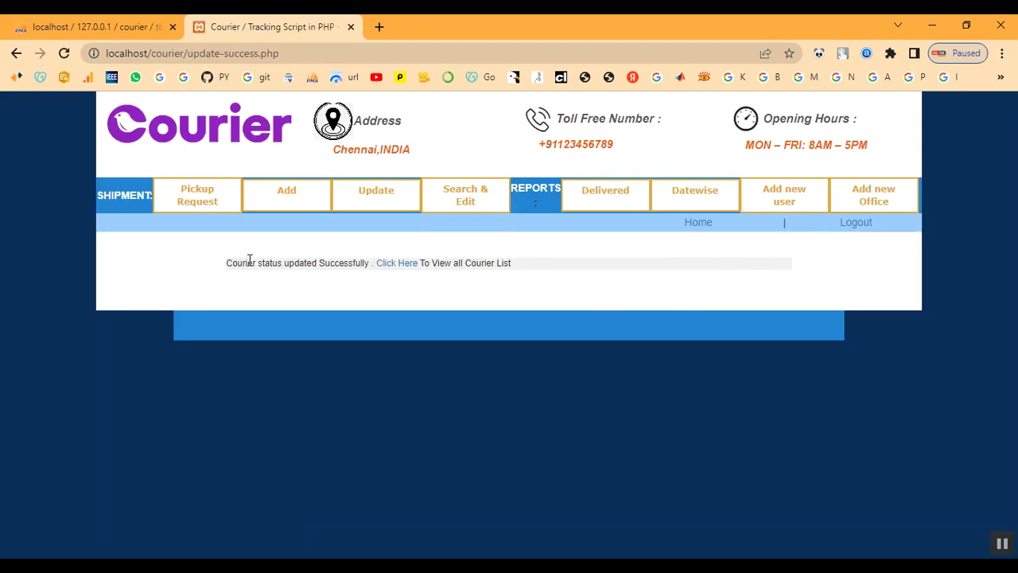
- Return to the Update Shipment list and confirm BGT96LVD shows Landed
{"action": "left_click_drag", "start_coordinate": [215, 260], "coordinate": [538, 267]}
{"action": "left_click", "coordinate": [562, 268]}
{"action": "left_click", "coordinate": [362, 196]}
{"action": "left_click_drag", "start_coordinate": [829, 280], "coordinate": [859, 283]}
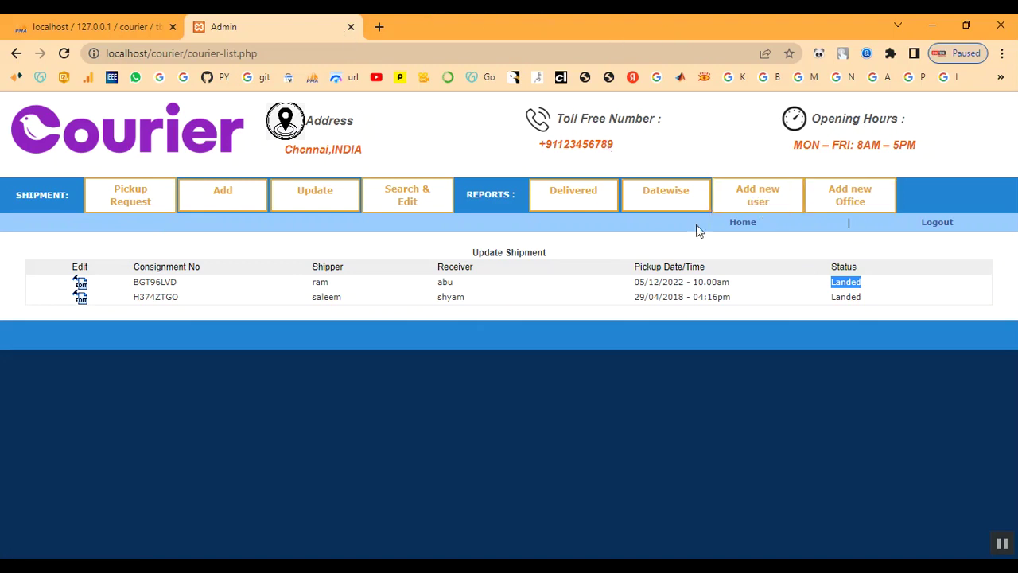
- Log out, then log back in with the admin credentials for Fast Courier chennai
{"action": "left_click", "coordinate": [939, 224]}
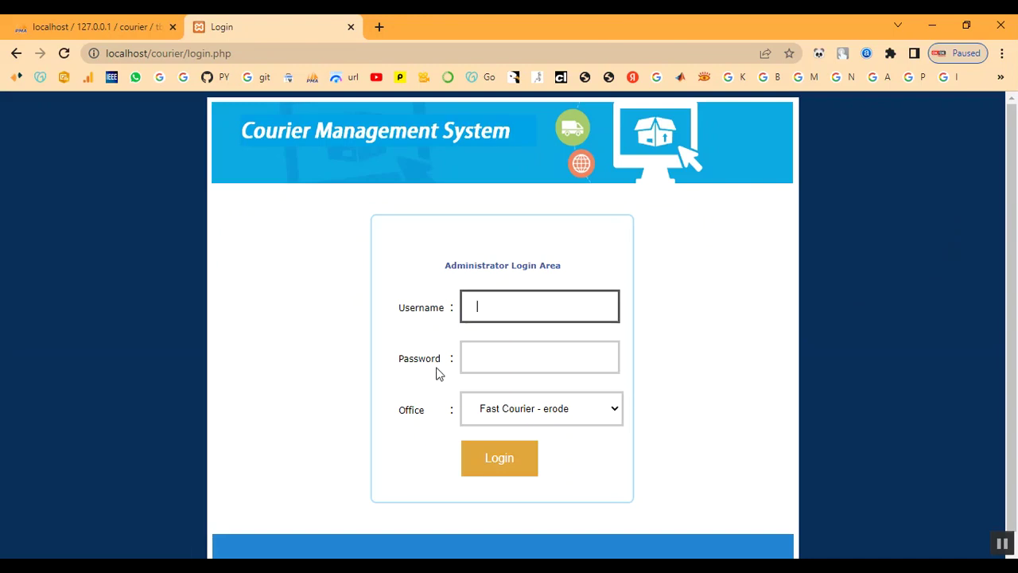
{"action": "left_click", "coordinate": [517, 309]}
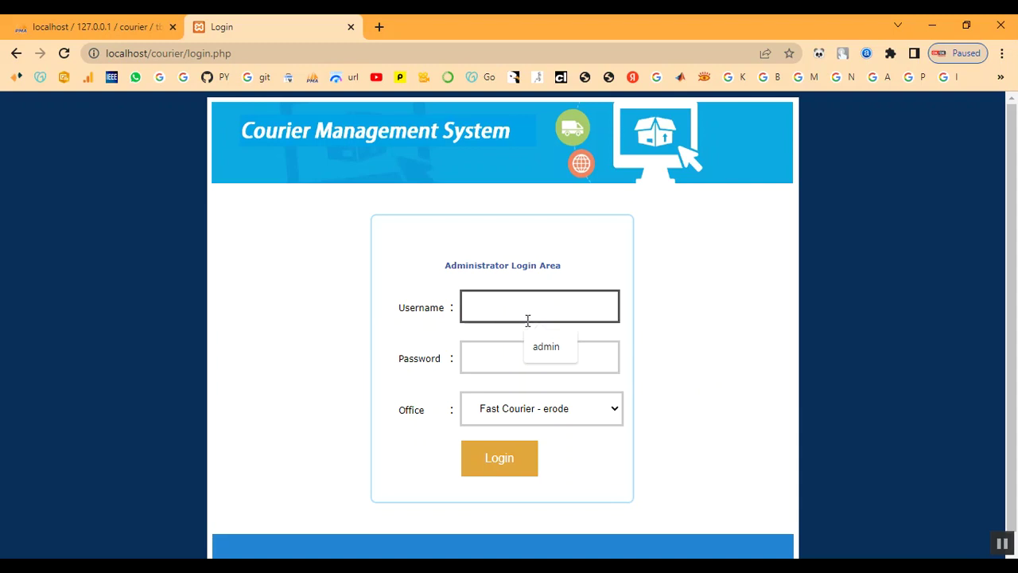
{"action": "type", "text": "admin"}
{"action": "key", "text": "Tab"}
{"action": "type", "text": "ad"}
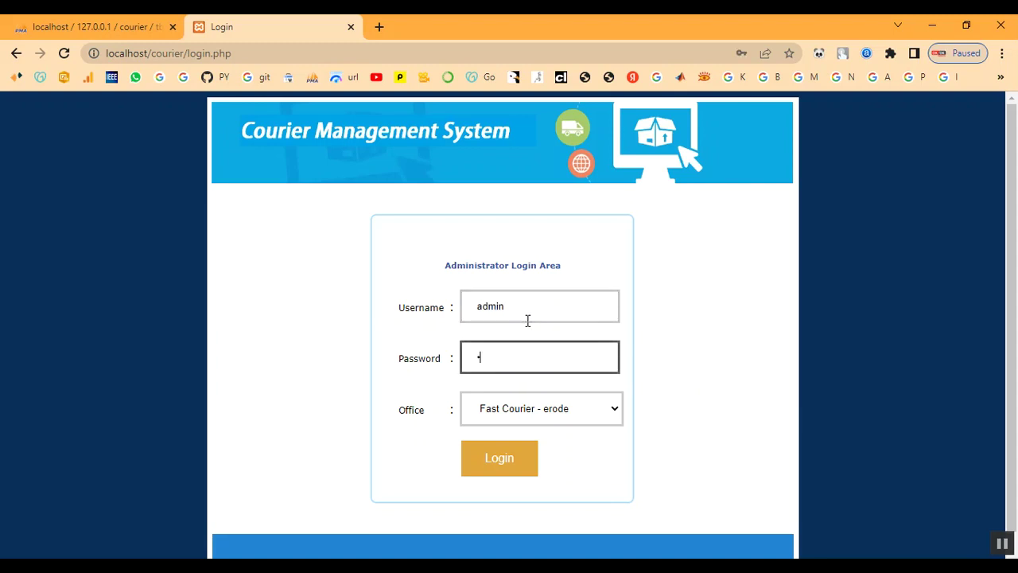
{"action": "type", "text": "min"}
{"action": "left_click", "coordinate": [527, 409]}
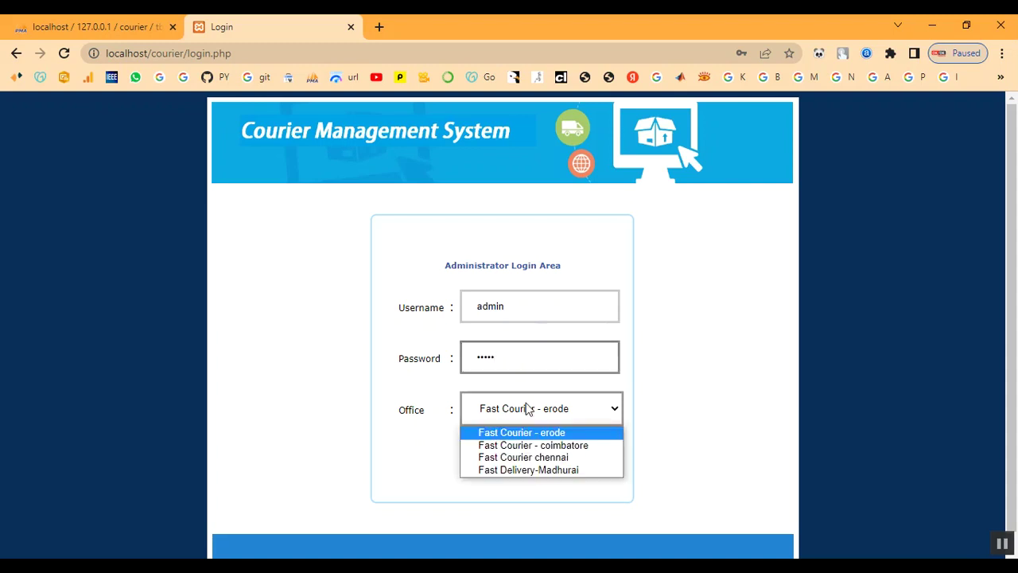
{"action": "left_click", "coordinate": [531, 456]}
{"action": "left_click", "coordinate": [530, 466]}
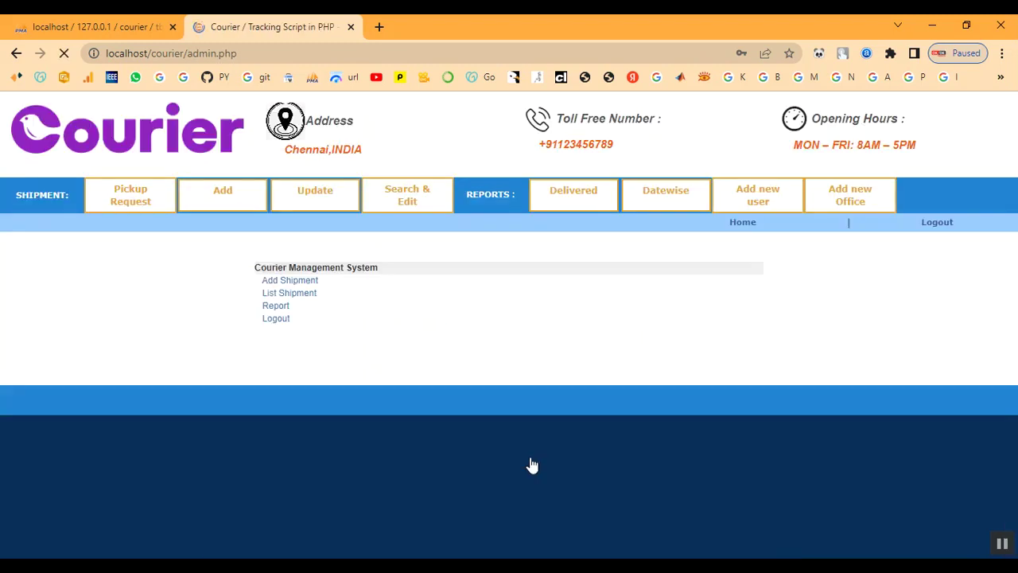
- Check the Delivered report, then open shipment BGT96LVD's edit page from the Update list
{"action": "left_click", "coordinate": [609, 199]}
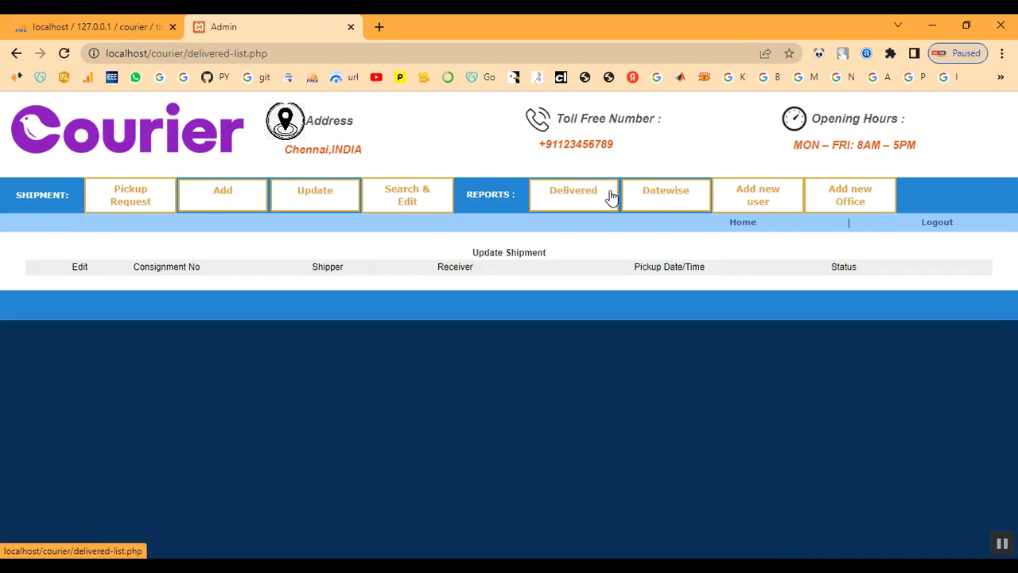
{"action": "left_click", "coordinate": [315, 194]}
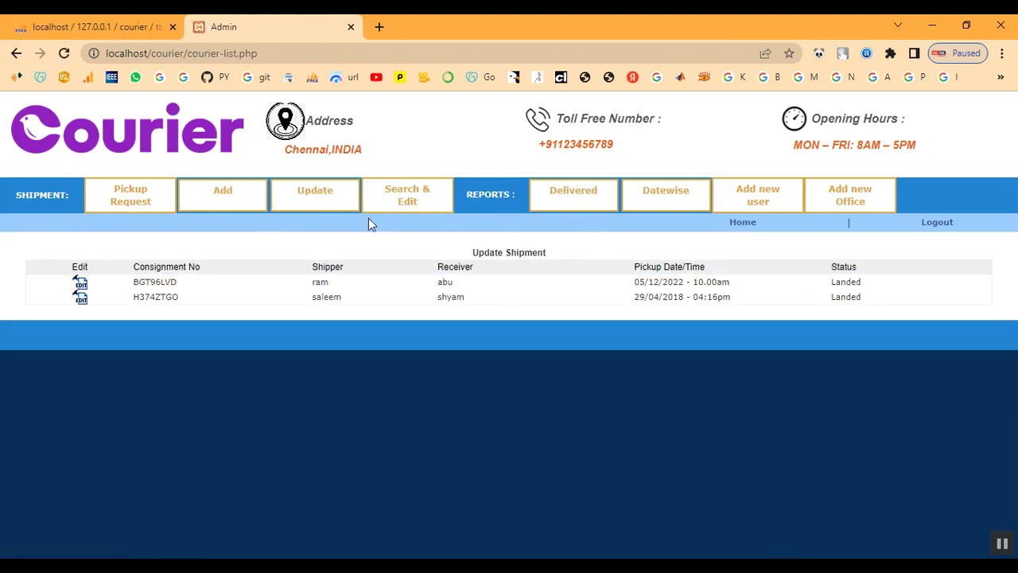
{"action": "left_click", "coordinate": [329, 210]}
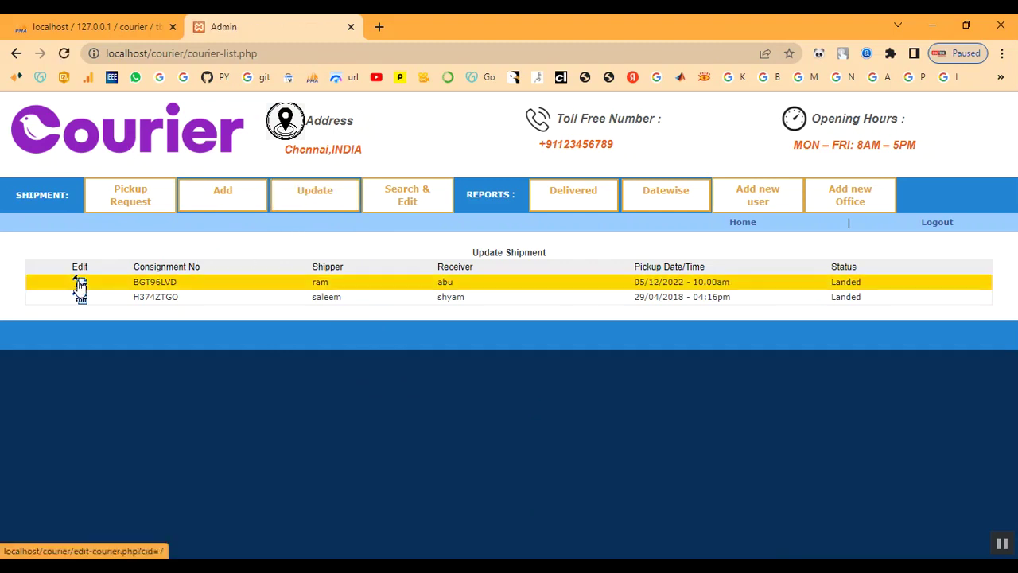
{"action": "left_click", "coordinate": [81, 283]}
- Select and copy the consignment number BGT96LVD on the edit page
{"action": "scroll", "coordinate": [498, 319], "scroll_direction": "down", "scroll_amount": 1}
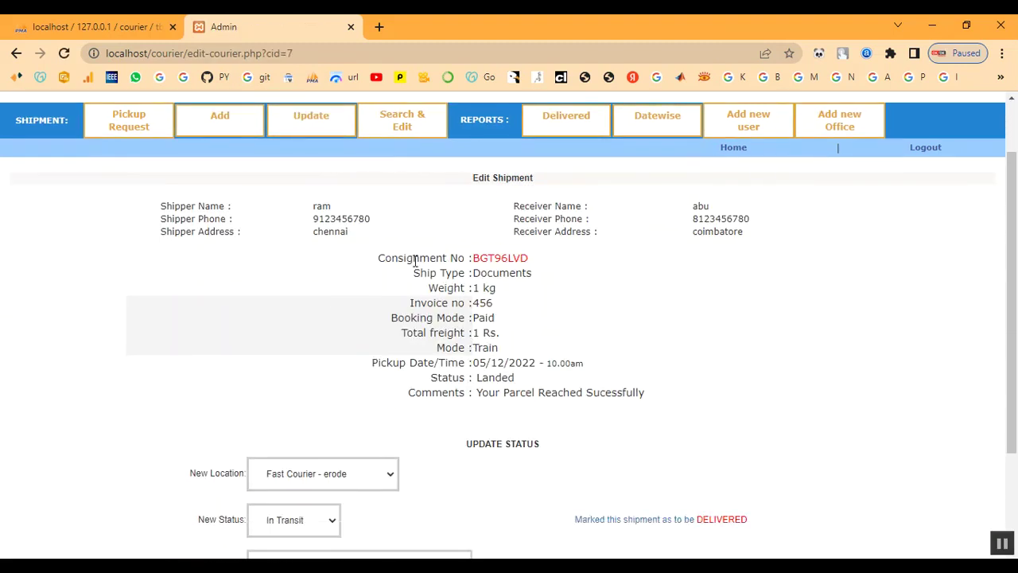
{"action": "left_click_drag", "start_coordinate": [379, 261], "coordinate": [558, 262]}
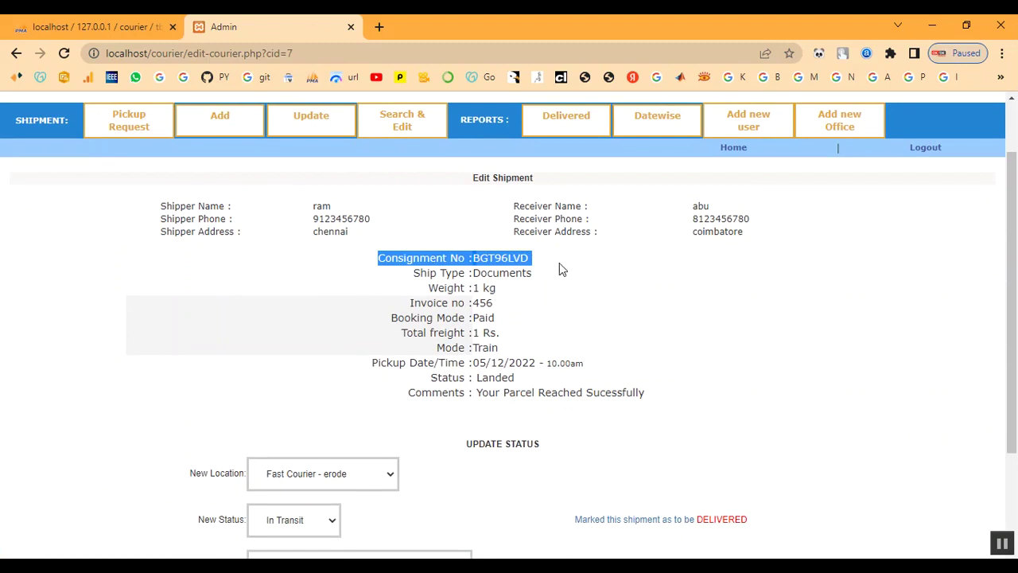
{"action": "left_click", "coordinate": [558, 262]}
{"action": "left_click_drag", "start_coordinate": [472, 259], "coordinate": [540, 269]}
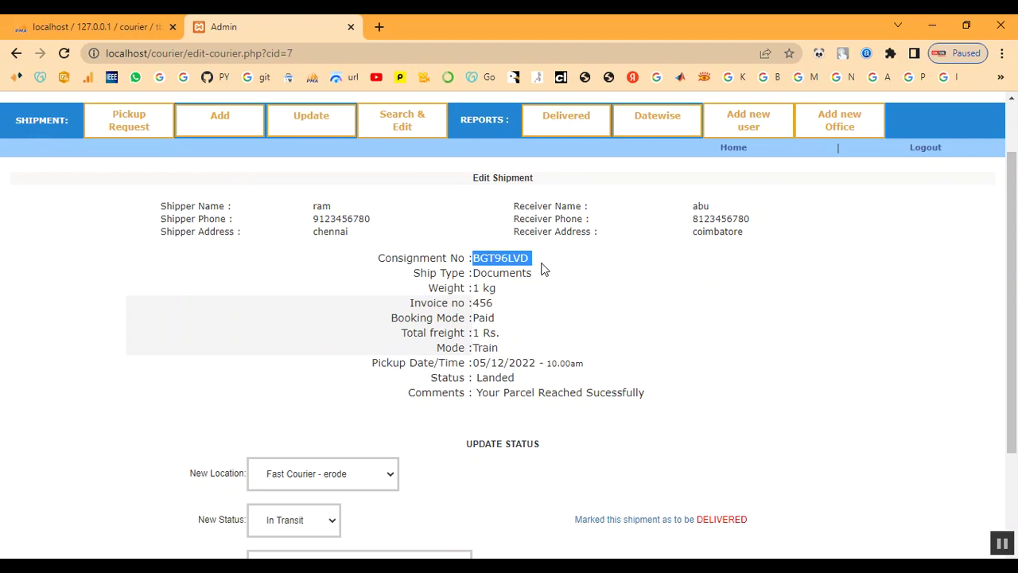
{"action": "right_click", "coordinate": [522, 263]}
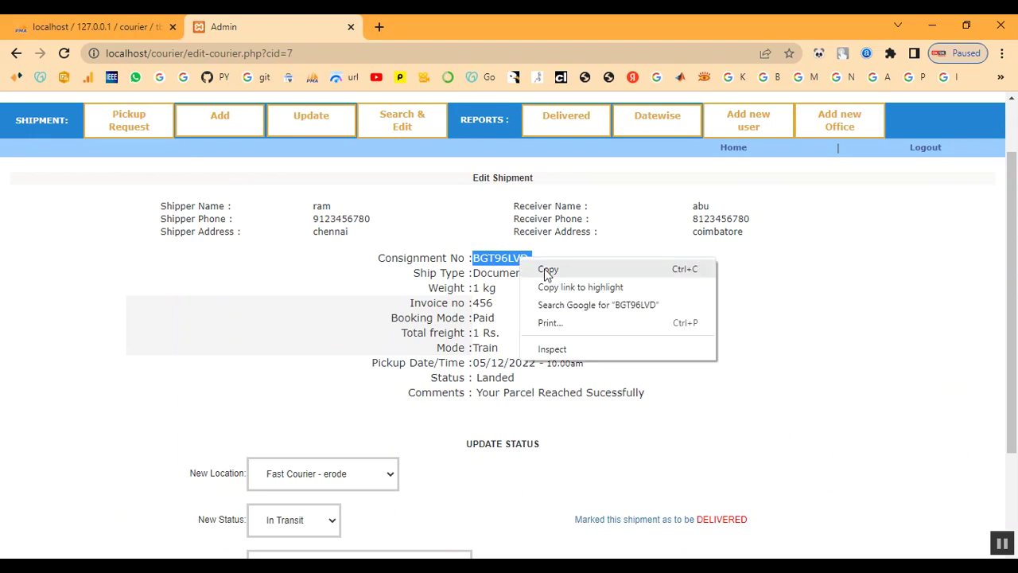
{"action": "left_click", "coordinate": [547, 269]}
- Log out of the admin area
{"action": "scroll", "coordinate": [657, 330], "scroll_direction": "down", "scroll_amount": 2}
{"action": "scroll", "coordinate": [657, 330], "scroll_direction": "up", "scroll_amount": 3}
{"action": "scroll", "coordinate": [654, 330], "scroll_direction": "up", "scroll_amount": 1}
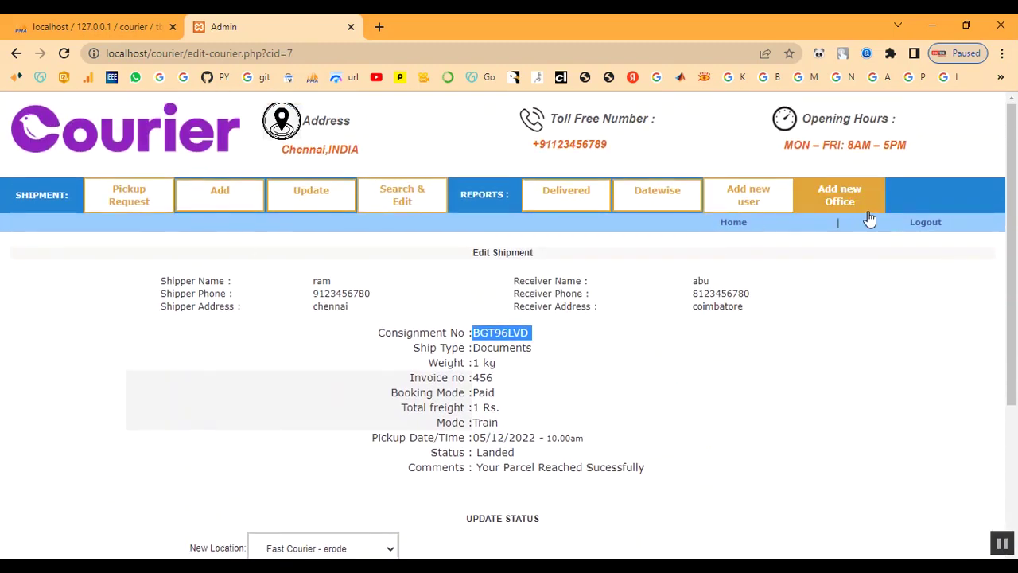
{"action": "left_click", "coordinate": [925, 222]}
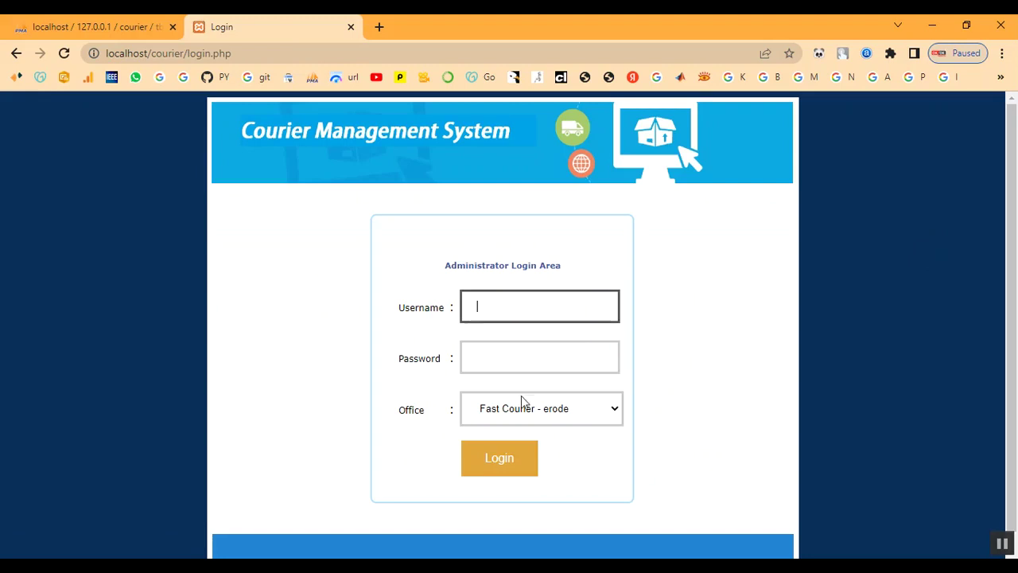
- Strip /login.php from the address to load the courier site homepage
{"action": "left_click_drag", "start_coordinate": [184, 56], "coordinate": [274, 56]}
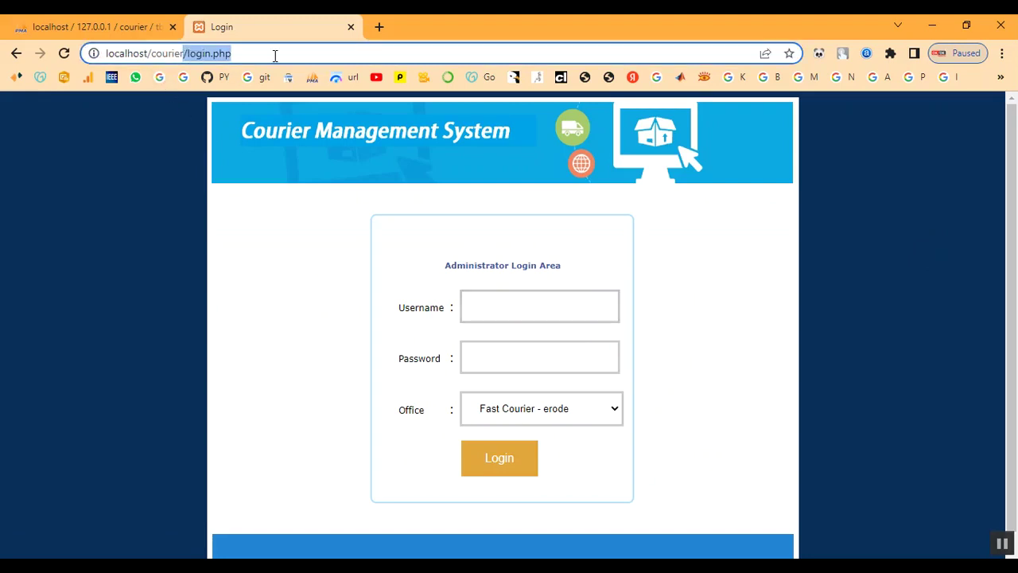
{"action": "key", "text": "BackSpace"}
{"action": "key", "text": "Return"}
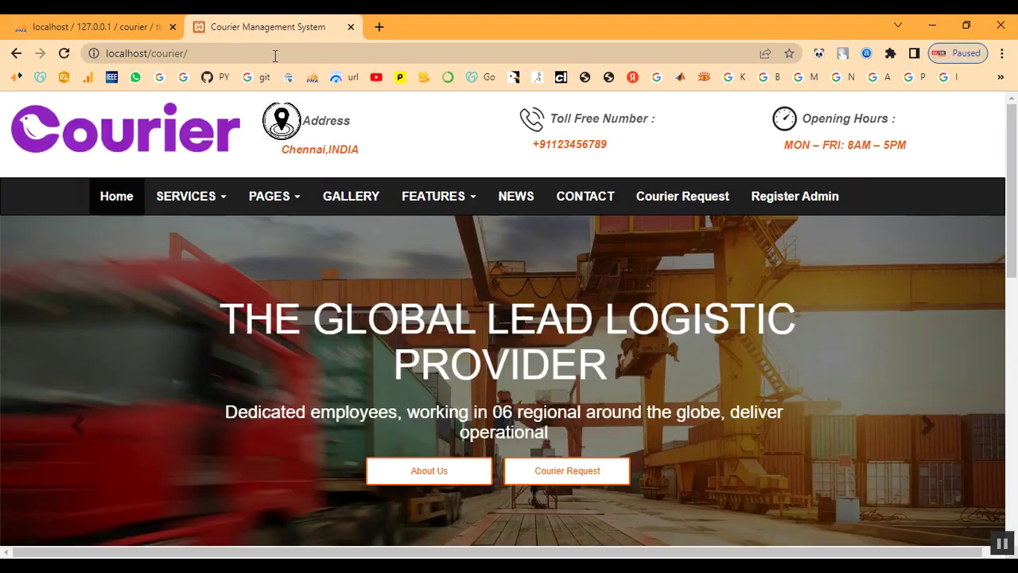
{"action": "scroll", "coordinate": [749, 227], "scroll_direction": "down", "scroll_amount": 5}
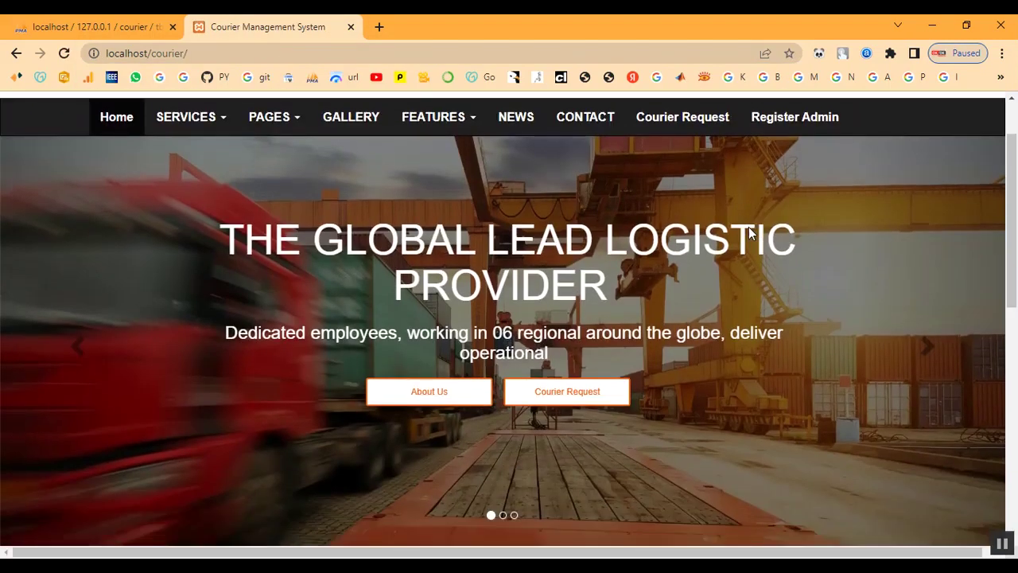
{"action": "scroll", "coordinate": [732, 278], "scroll_direction": "down", "scroll_amount": 3}
{"action": "scroll", "coordinate": [747, 286], "scroll_direction": "up", "scroll_amount": 3}
{"action": "scroll", "coordinate": [795, 239], "scroll_direction": "down", "scroll_amount": 1}
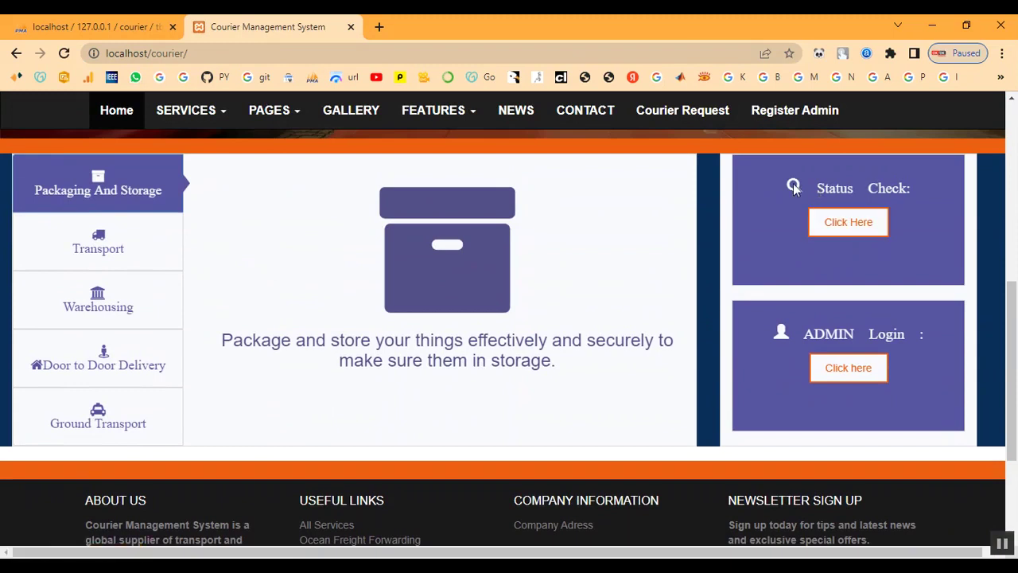
{"action": "left_click", "coordinate": [851, 224]}
{"action": "left_click_drag", "start_coordinate": [445, 285], "coordinate": [578, 284]}
{"action": "left_click", "coordinate": [485, 337]}
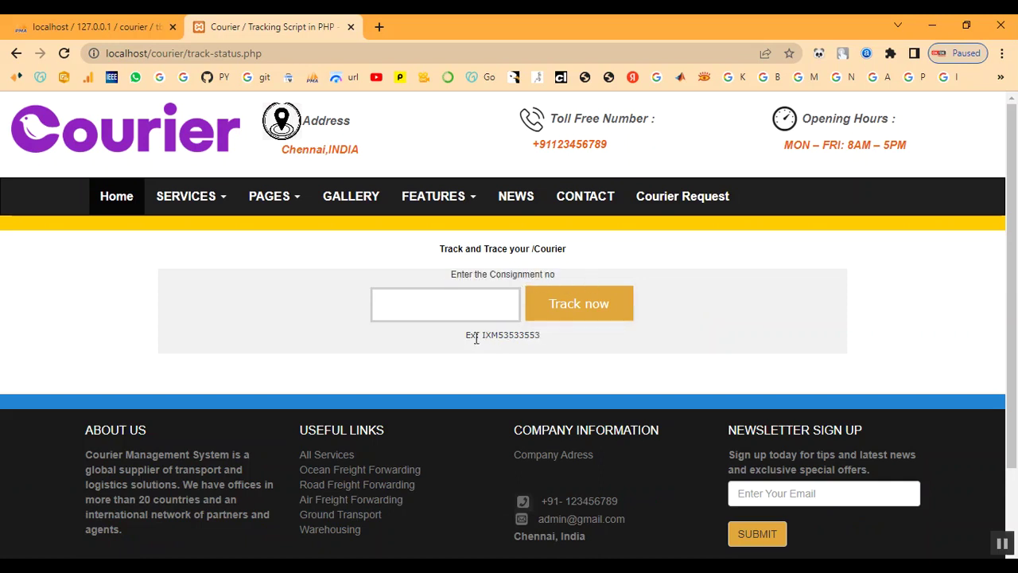
{"action": "left_click_drag", "start_coordinate": [468, 341], "coordinate": [549, 342]}
{"action": "left_click", "coordinate": [554, 346]}
{"action": "right_click", "coordinate": [446, 312]}
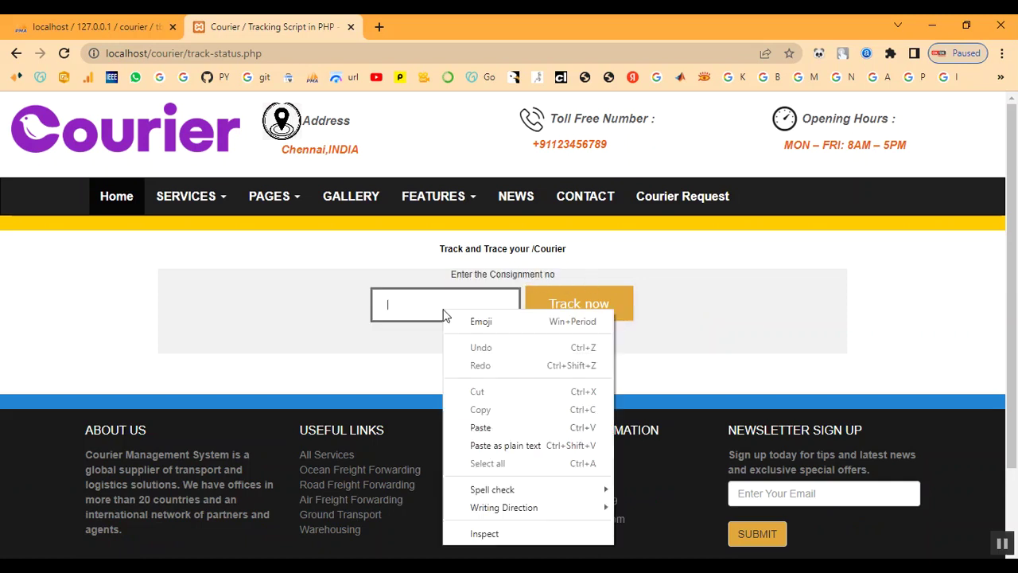
{"action": "left_click", "coordinate": [476, 425]}
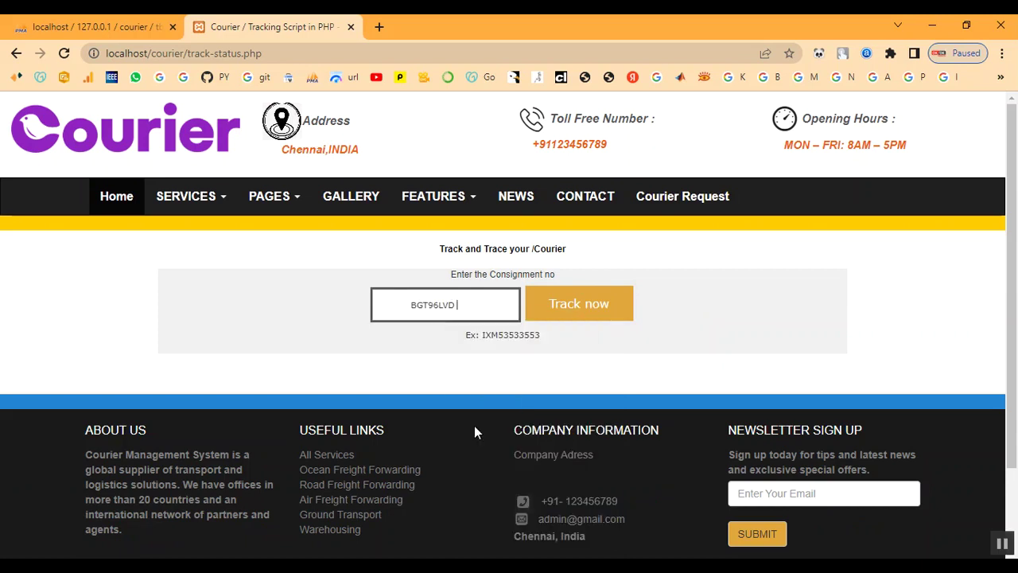
{"action": "left_click", "coordinate": [589, 308]}
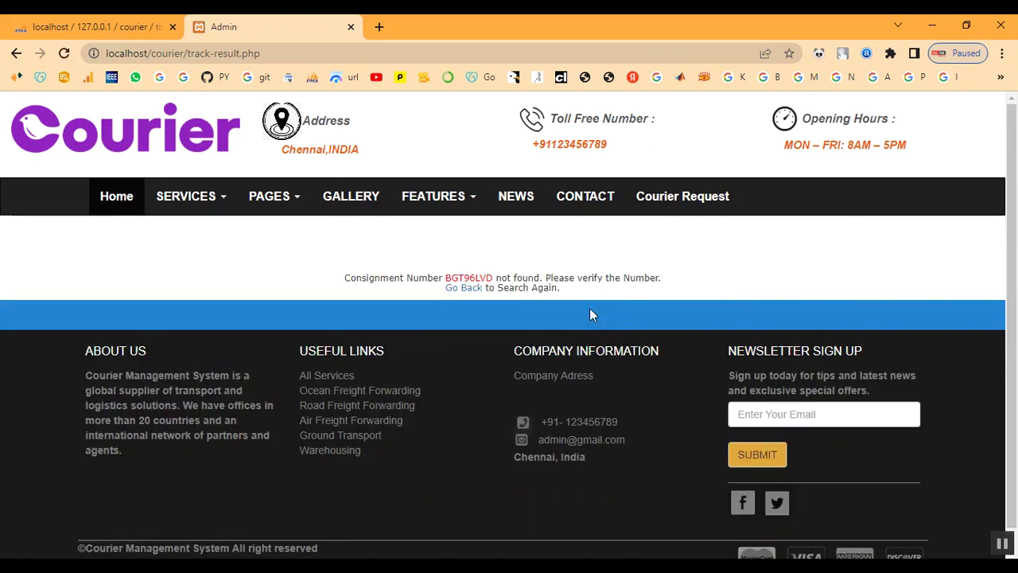
{"action": "left_click", "coordinate": [455, 289]}
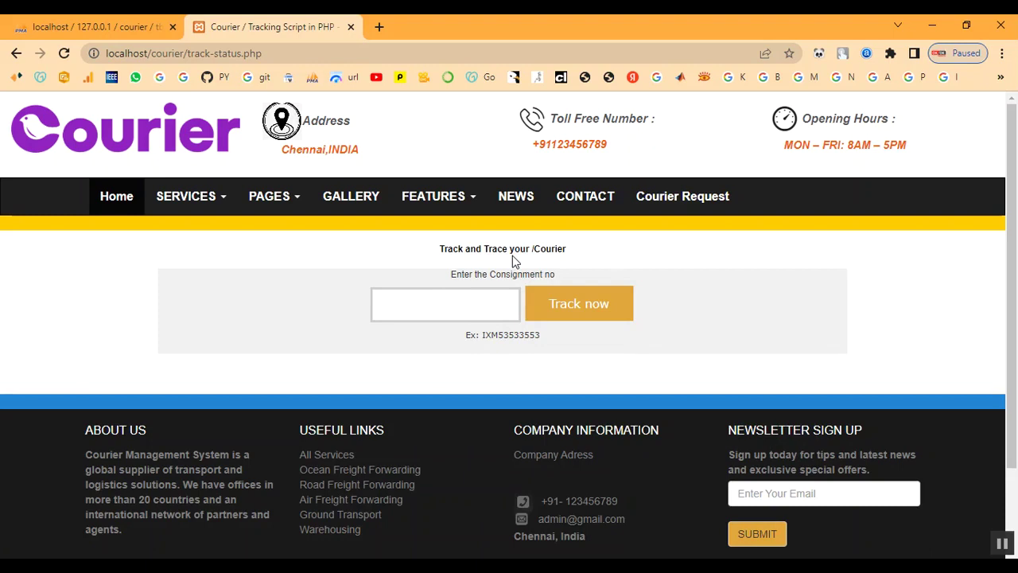
{"action": "key", "text": "alt+Left"}
{"action": "left_click", "coordinate": [852, 375]}
{"action": "left_click", "coordinate": [393, 309]}
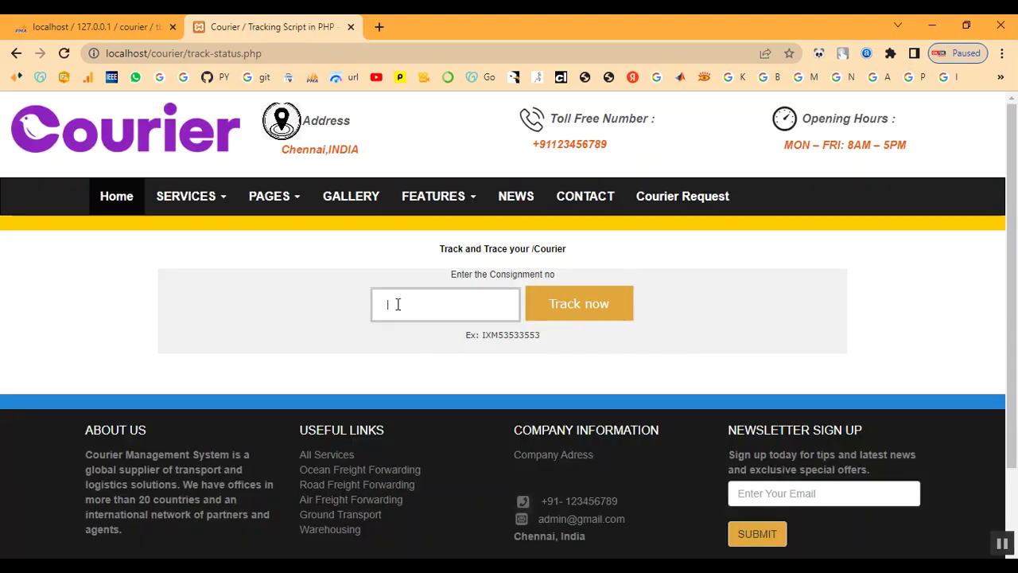
{"action": "right_click", "coordinate": [397, 310]}
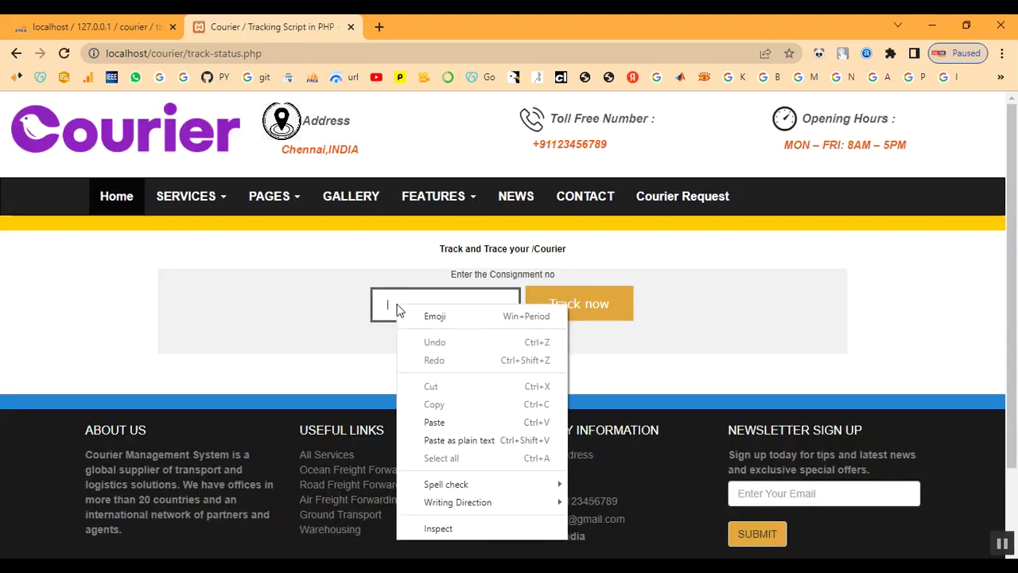
{"action": "left_click", "coordinate": [435, 421]}
{"action": "left_click_drag", "start_coordinate": [390, 304], "coordinate": [446, 307]}
{"action": "left_click", "coordinate": [445, 306]}
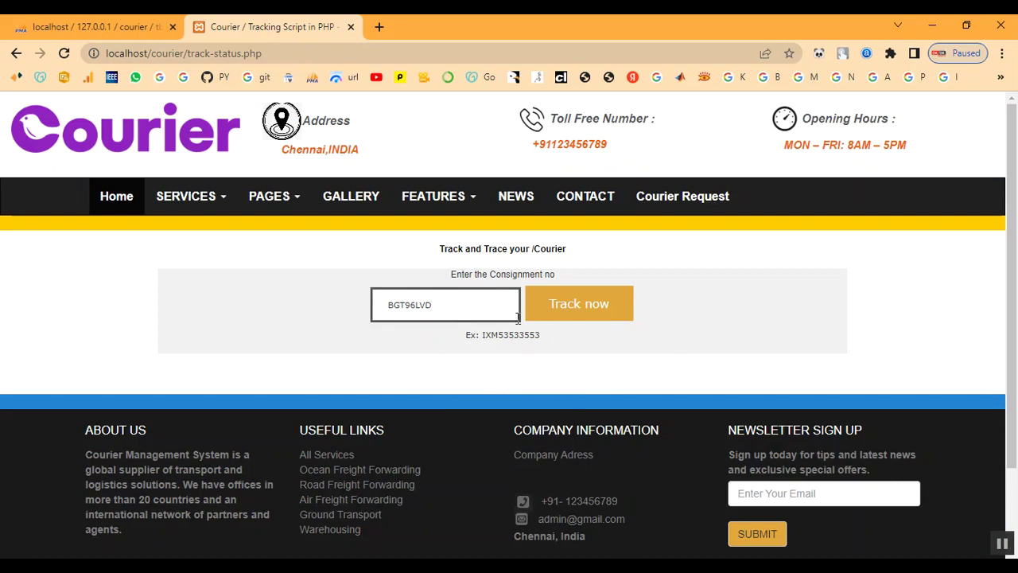
{"action": "left_click", "coordinate": [579, 310]}
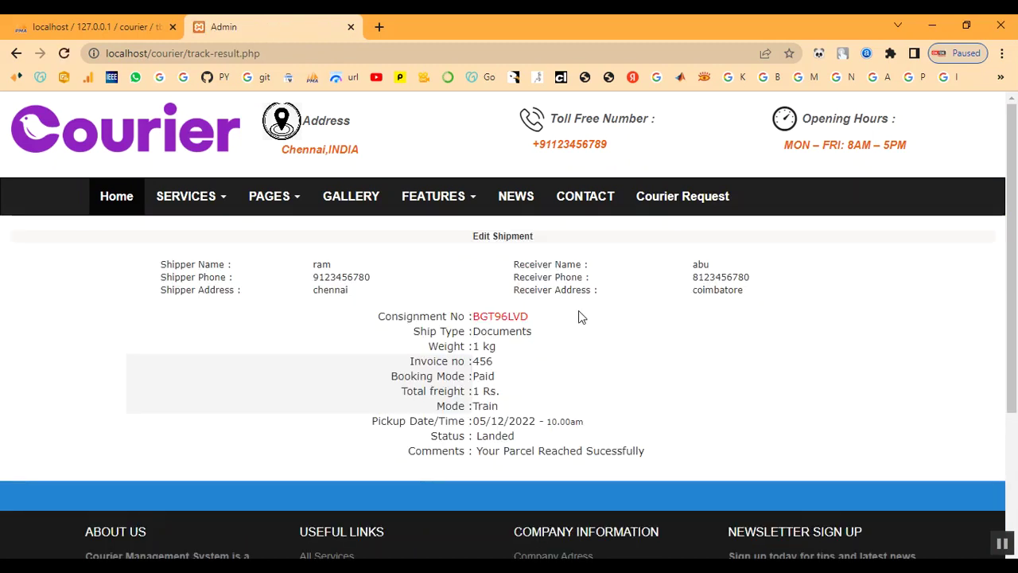
- Review BGT96LVD's shipper, receiver, Documents ship type, comments and Landed status, then return Home
{"action": "left_click_drag", "start_coordinate": [163, 270], "coordinate": [371, 298]}
{"action": "left_click", "coordinate": [586, 315]}
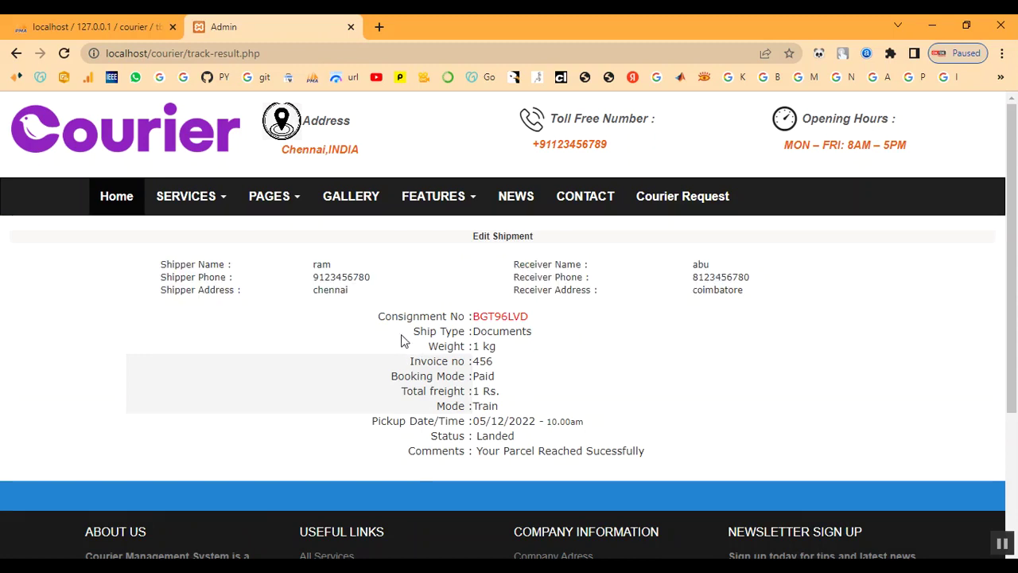
{"action": "left_click_drag", "start_coordinate": [403, 338], "coordinate": [592, 339]}
{"action": "left_click_drag", "start_coordinate": [478, 437], "coordinate": [525, 439]}
{"action": "left_click", "coordinate": [524, 439]}
{"action": "scroll", "coordinate": [527, 440], "scroll_direction": "down", "scroll_amount": 1}
{"action": "scroll", "coordinate": [528, 442], "scroll_direction": "down", "scroll_amount": 3}
{"action": "scroll", "coordinate": [527, 436], "scroll_direction": "up", "scroll_amount": 4}
{"action": "left_click_drag", "start_coordinate": [485, 437], "coordinate": [673, 448]}
{"action": "left_click", "coordinate": [672, 448]}
{"action": "scroll", "coordinate": [672, 448], "scroll_direction": "up", "scroll_amount": 1}
{"action": "left_click", "coordinate": [118, 200]}
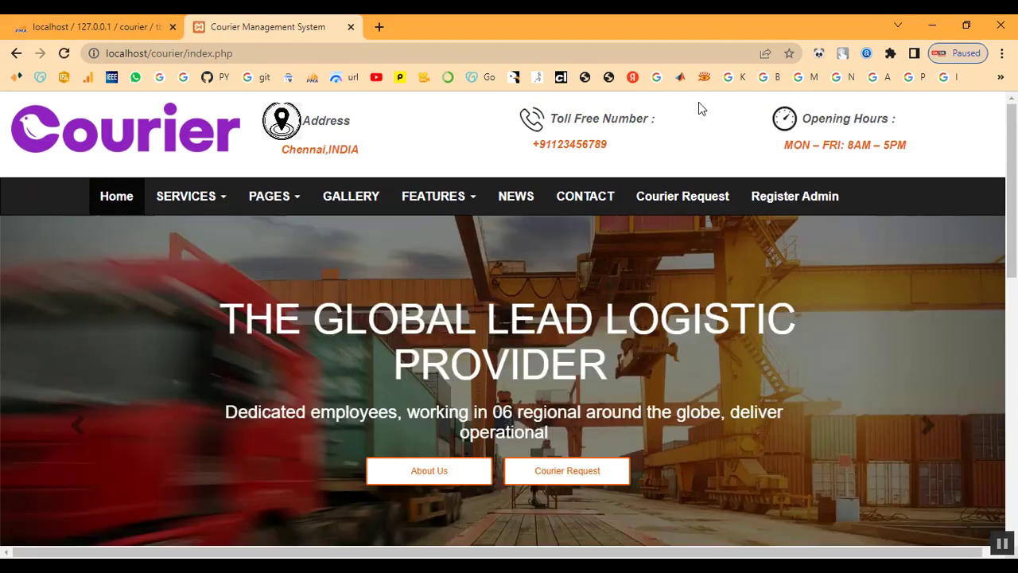
- On the admin login page, clear the mistaken username and enter 'admin'
{"action": "scroll", "coordinate": [712, 308], "scroll_direction": "down", "scroll_amount": 5}
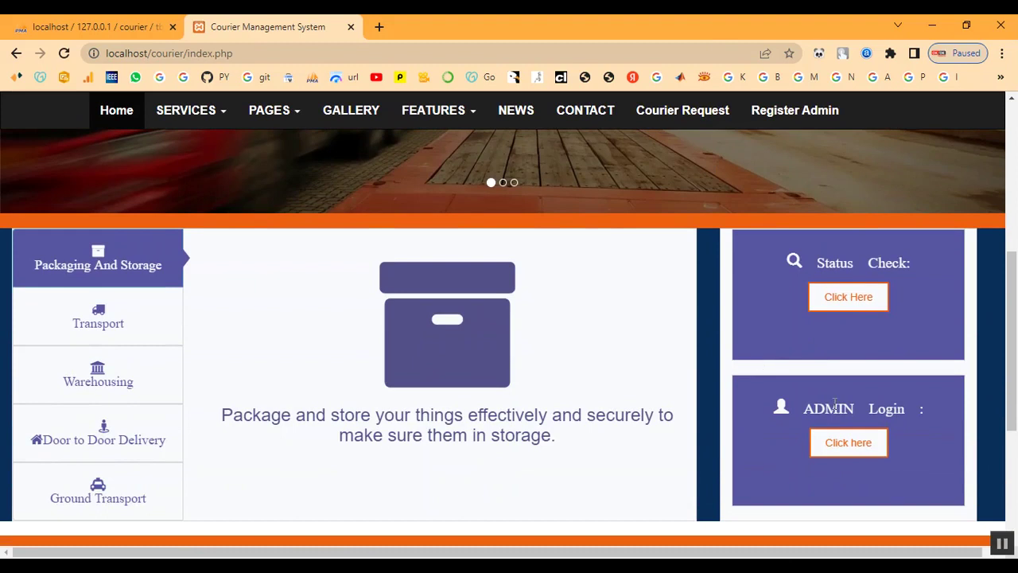
{"action": "left_click", "coordinate": [848, 442]}
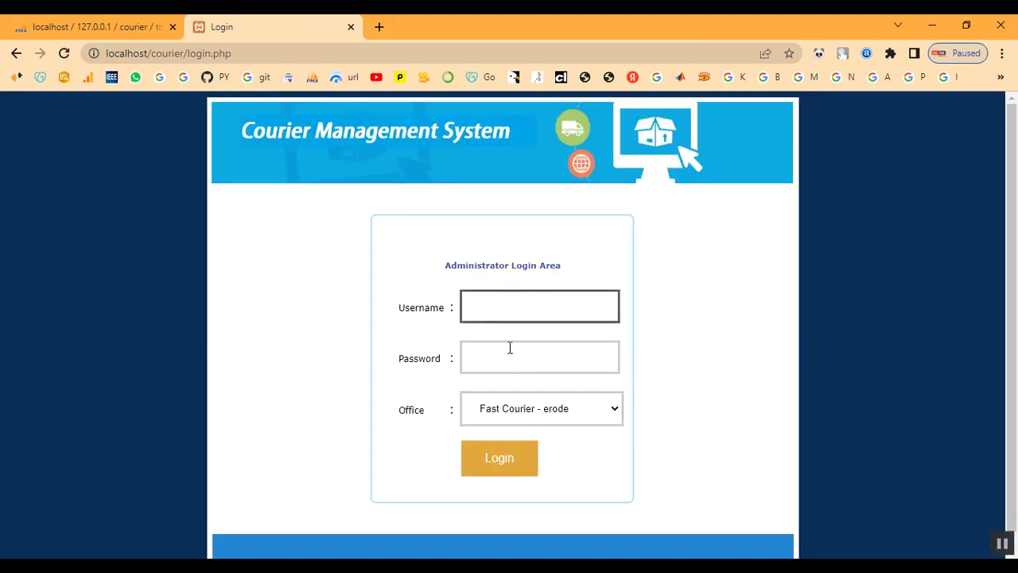
{"action": "left_click", "coordinate": [505, 314]}
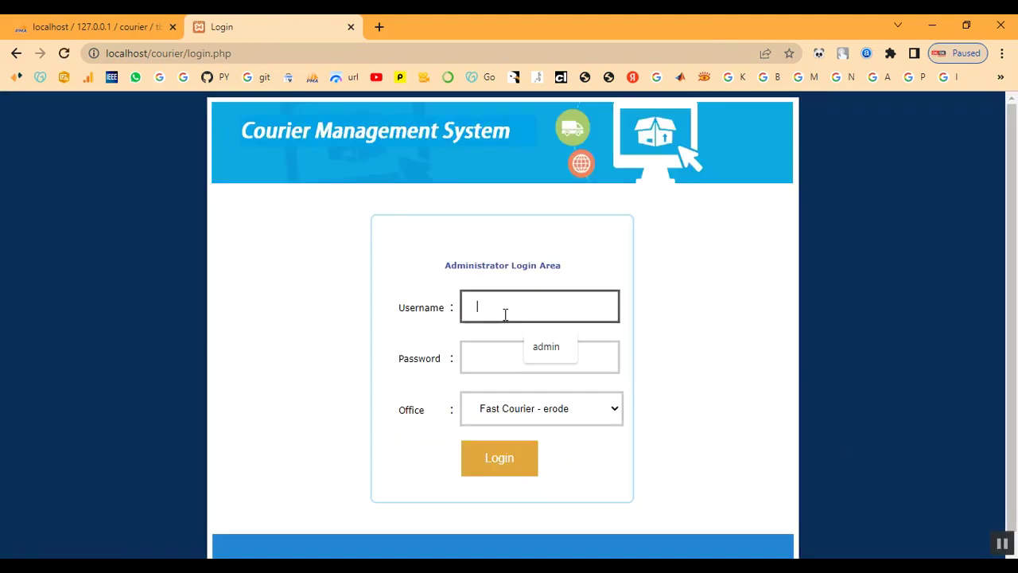
{"action": "key", "text": "Tab"}
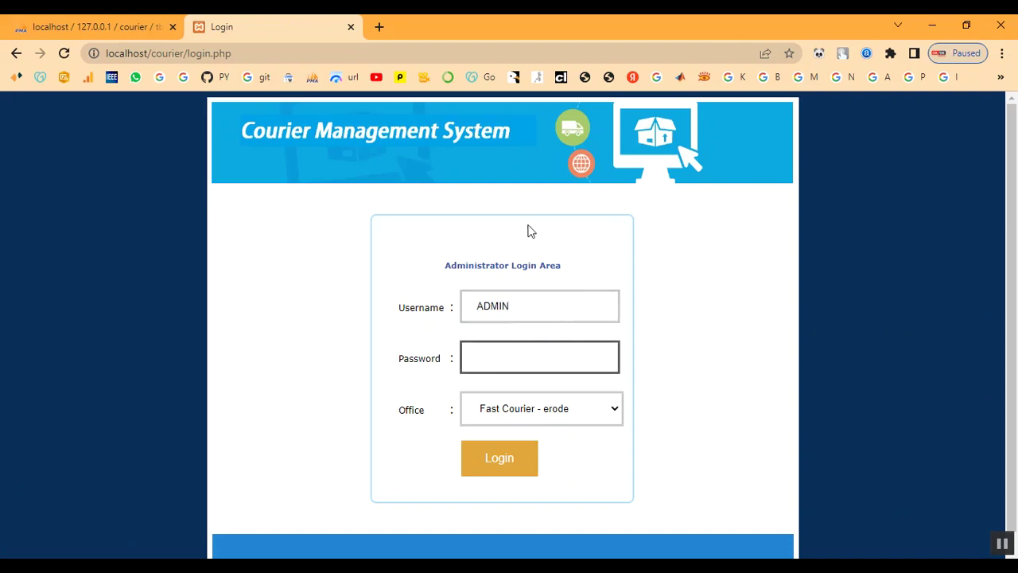
{"action": "double_click", "coordinate": [519, 310]}
{"action": "key", "text": "BackSpace"}
{"action": "key", "text": "Tab"}
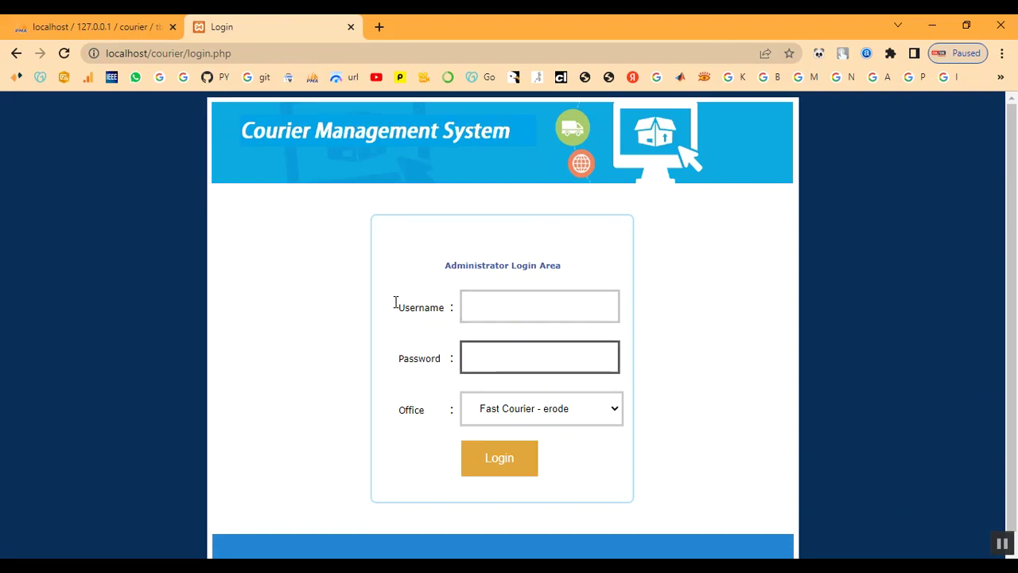
{"action": "left_click", "coordinate": [504, 306]}
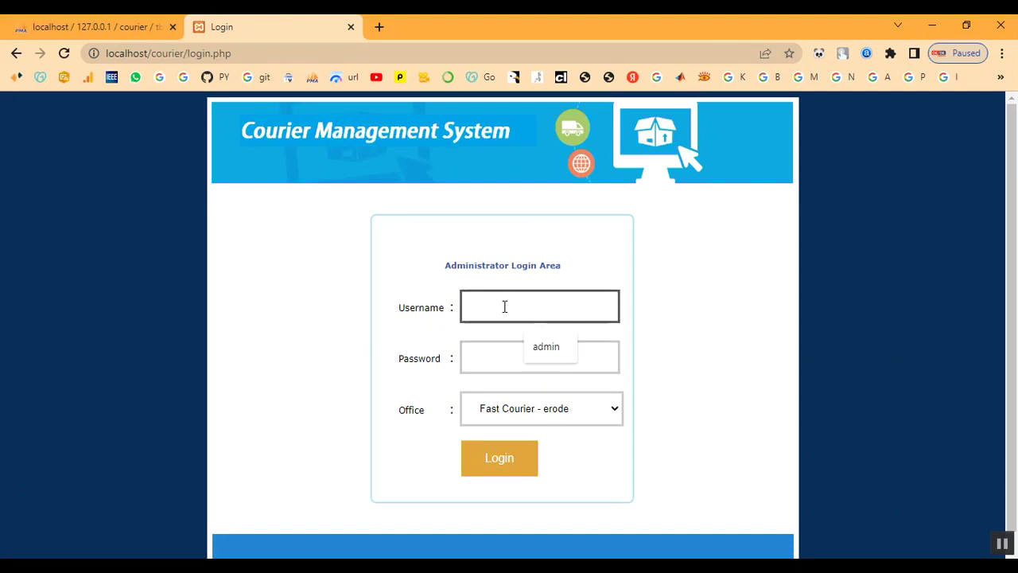
{"action": "type", "text": "admin"}
{"action": "key", "text": "Tab"}
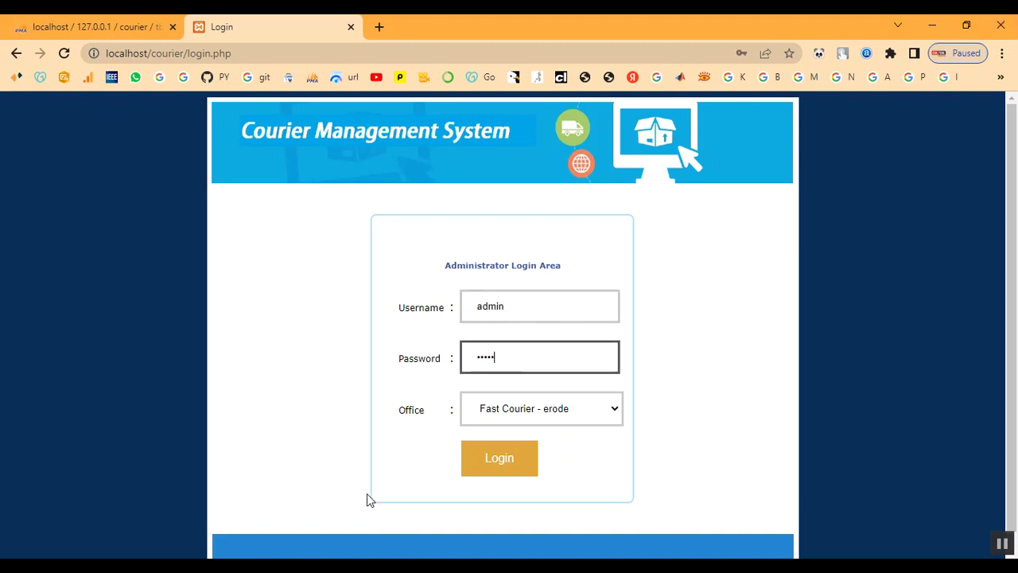
- Choose the Fast Courier chennai office and log in
{"action": "left_click", "coordinate": [546, 414]}
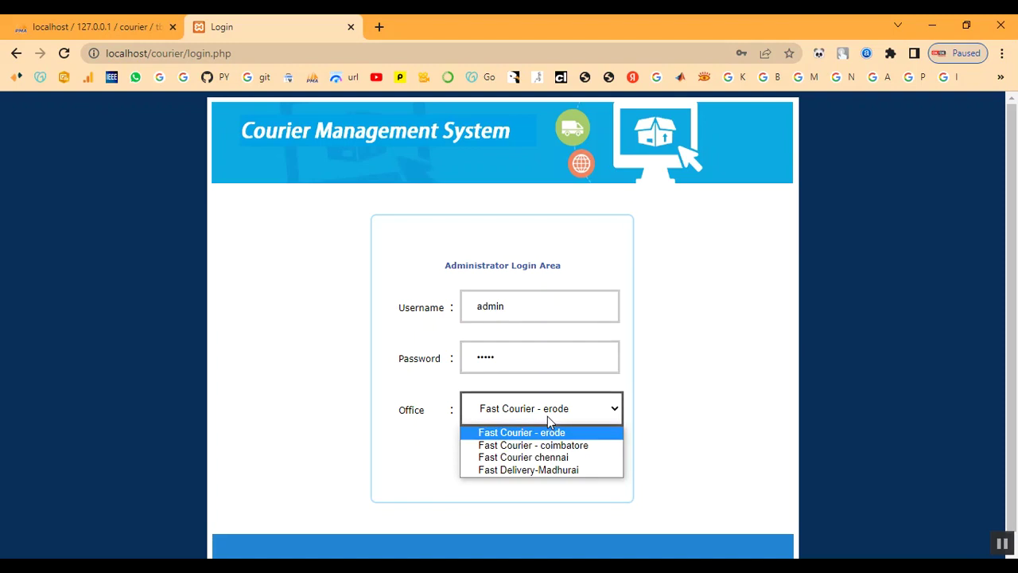
{"action": "left_click", "coordinate": [534, 454]}
{"action": "left_click", "coordinate": [522, 469]}
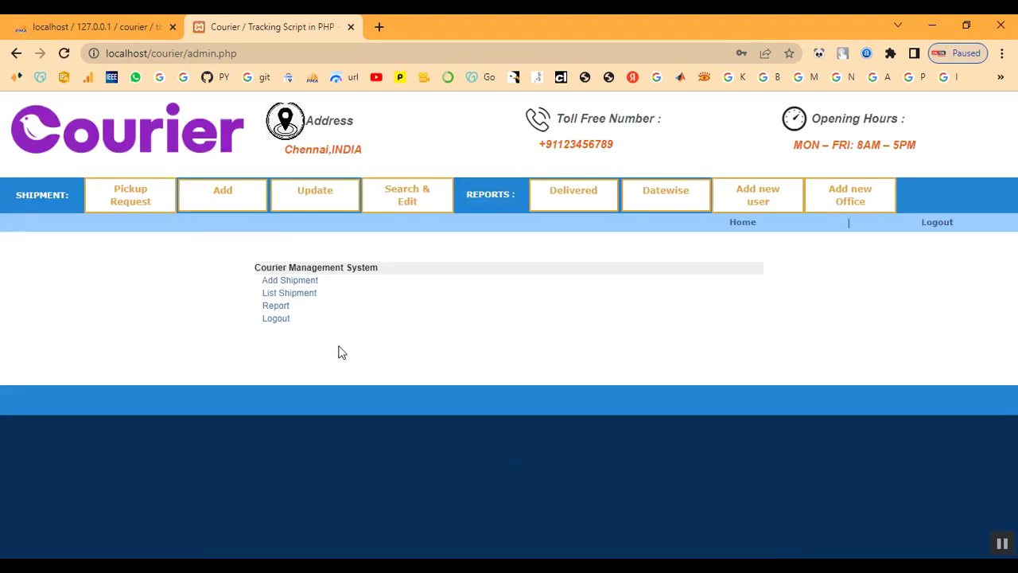
- Open BGT96LVD's edit page, then browse the Delivered and date-wise shipment reports
{"action": "left_click", "coordinate": [309, 207]}
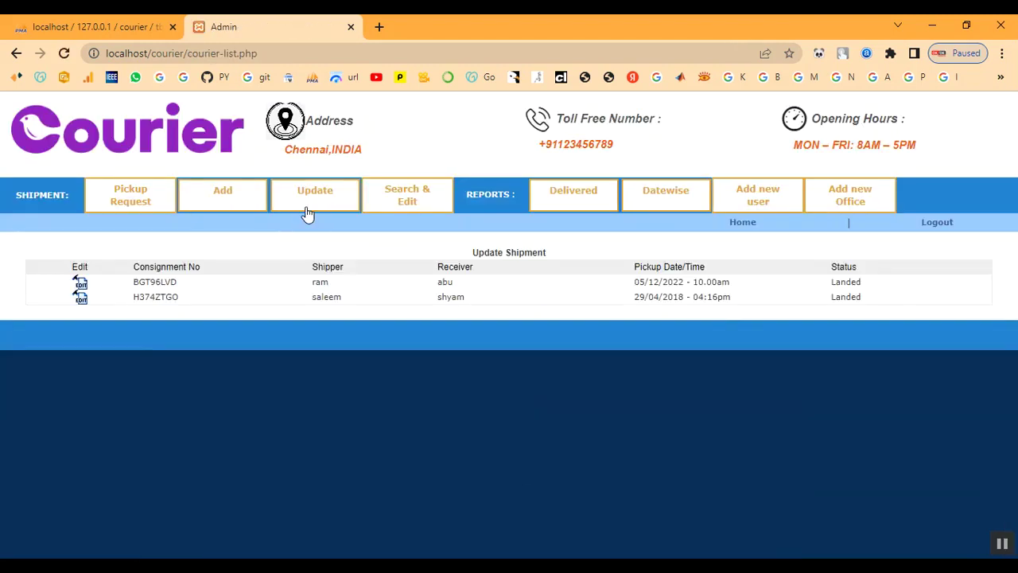
{"action": "left_click", "coordinate": [80, 288]}
{"action": "scroll", "coordinate": [325, 393], "scroll_direction": "down", "scroll_amount": 3}
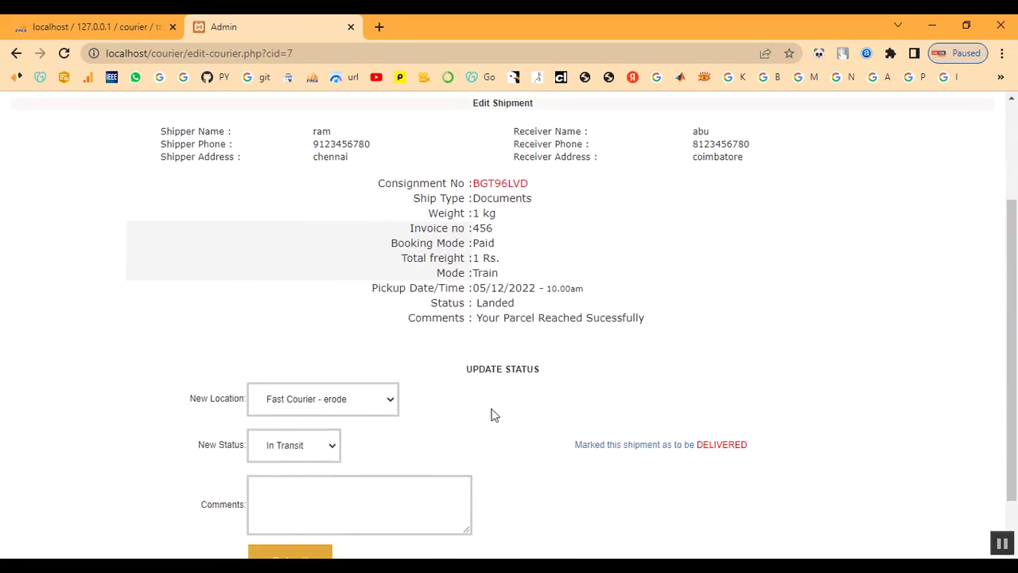
{"action": "scroll", "coordinate": [719, 240], "scroll_direction": "up", "scroll_amount": 3}
{"action": "left_click", "coordinate": [576, 203]}
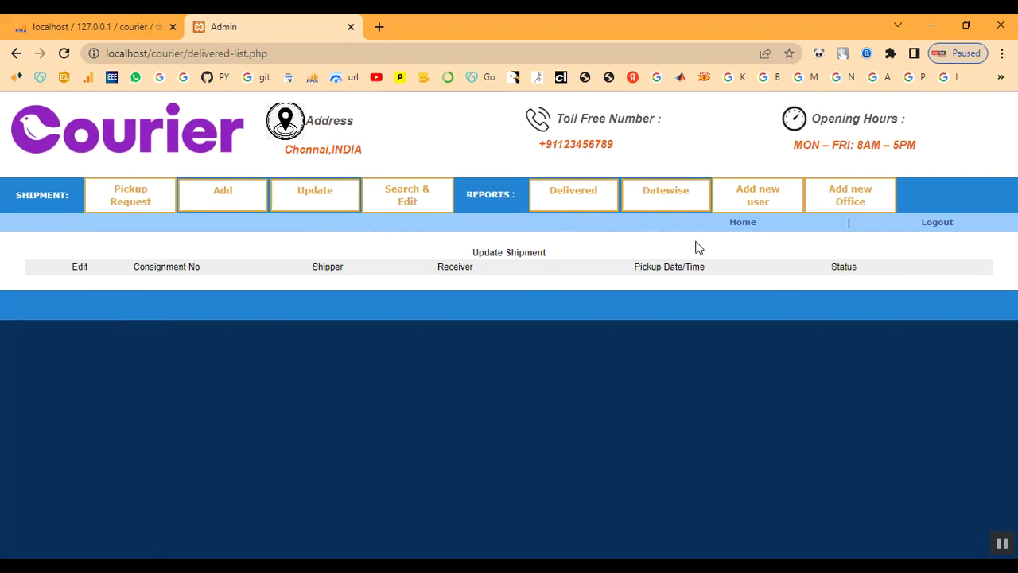
{"action": "left_click", "coordinate": [682, 211]}
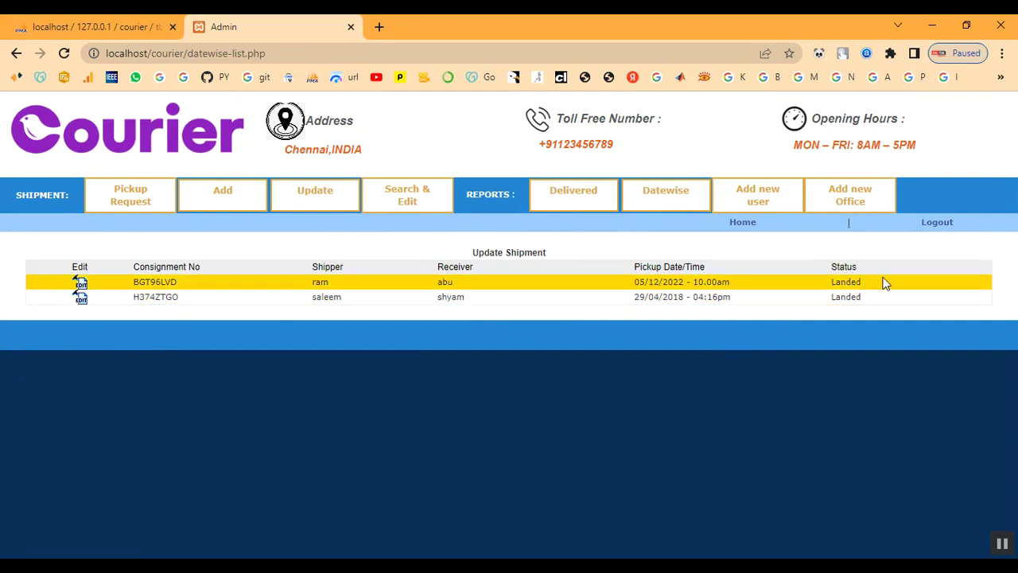
{"action": "left_click", "coordinate": [553, 209]}
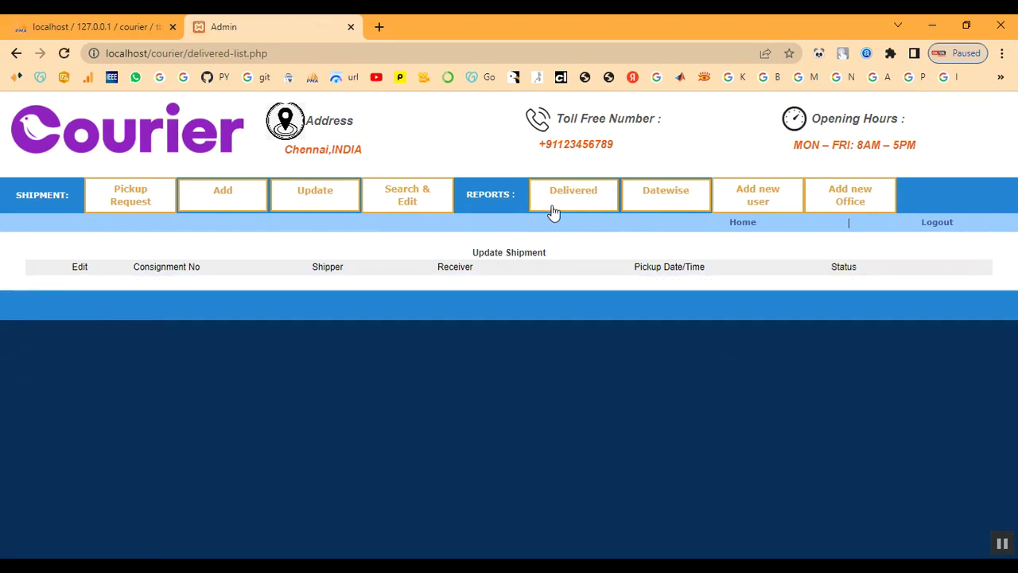
{"action": "left_click", "coordinate": [336, 213]}
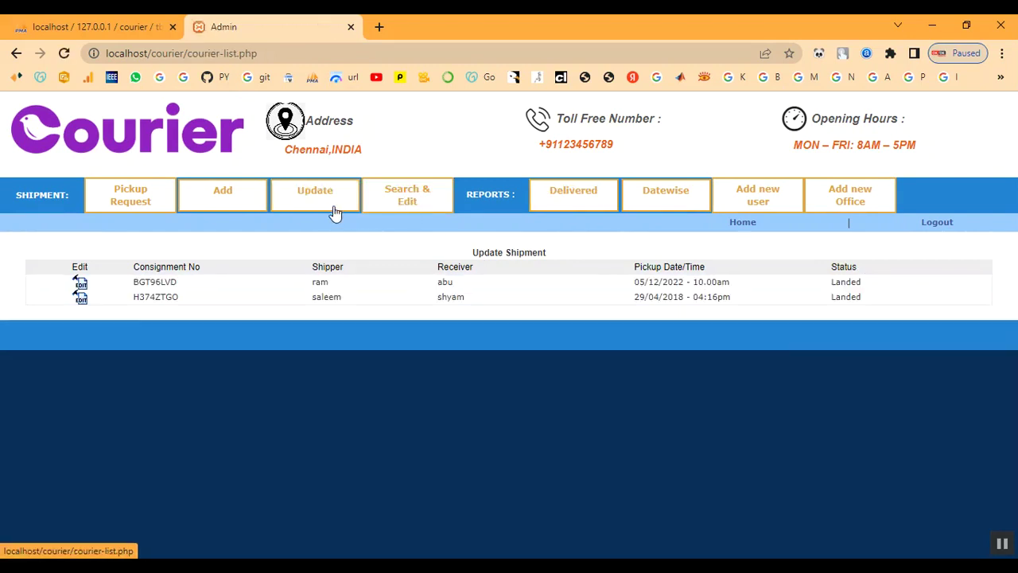
- Reopen shipment BGT96LVD and mark it as Delivered
{"action": "left_click", "coordinate": [80, 285]}
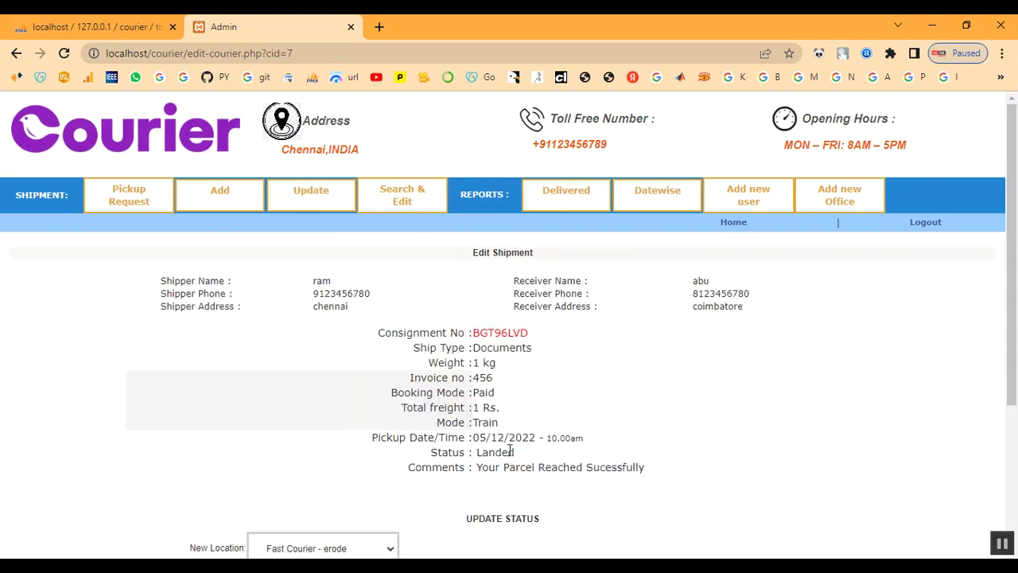
{"action": "scroll", "coordinate": [511, 455], "scroll_direction": "down", "scroll_amount": 3}
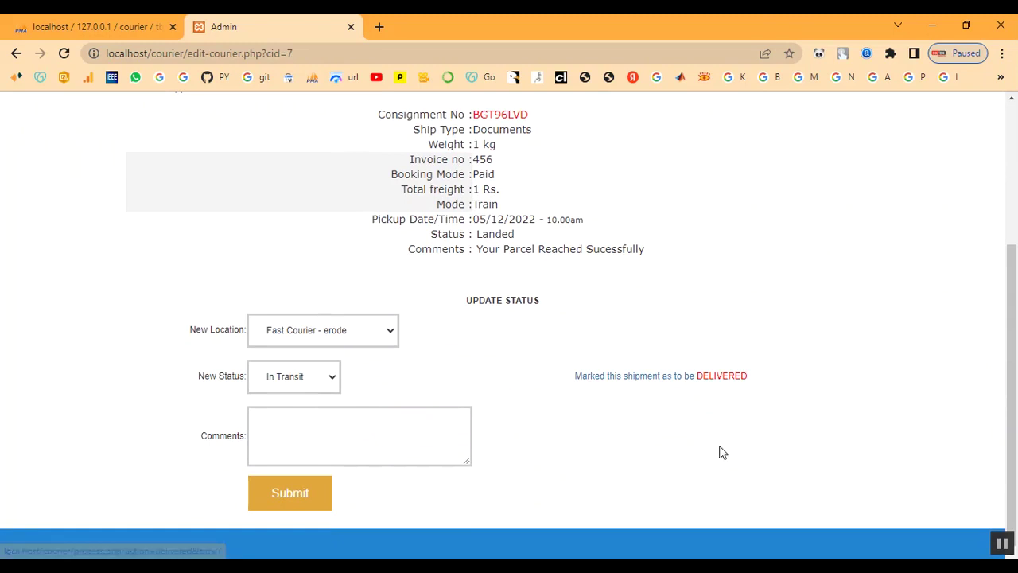
{"action": "left_click", "coordinate": [692, 379]}
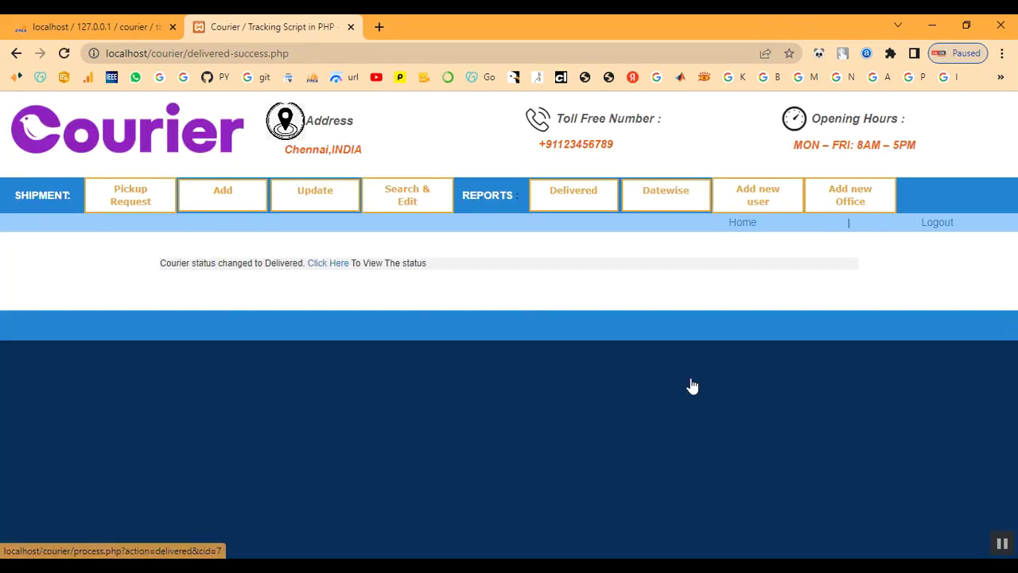
- Verify BGT96LVD appears with status Delivered in the Delivered shipments report
{"action": "left_click_drag", "start_coordinate": [165, 262], "coordinate": [459, 273]}
{"action": "left_click", "coordinate": [469, 273]}
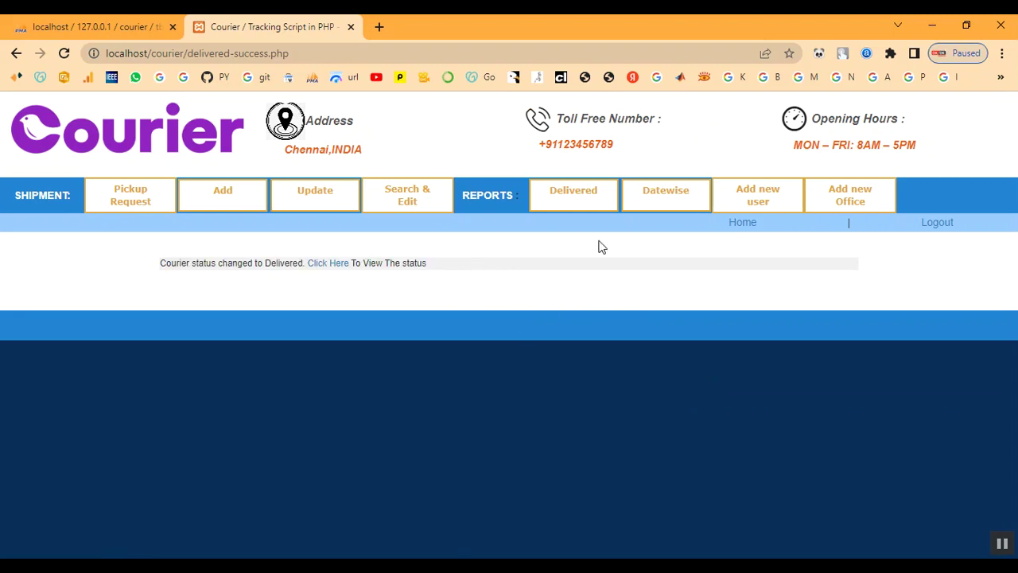
{"action": "left_click", "coordinate": [581, 203]}
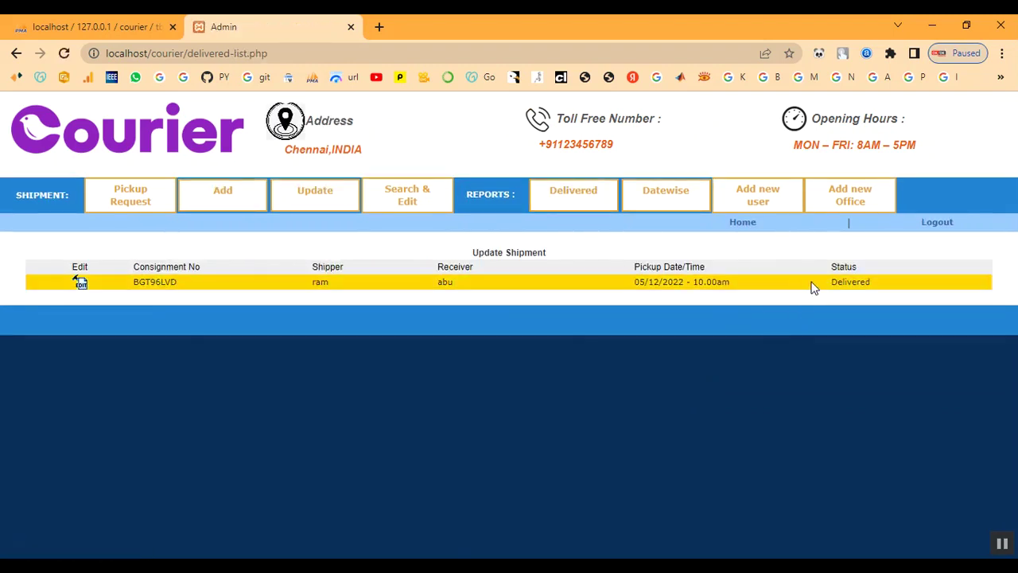
{"action": "left_click_drag", "start_coordinate": [820, 283], "coordinate": [874, 278]}
{"action": "left_click", "coordinate": [880, 298]}
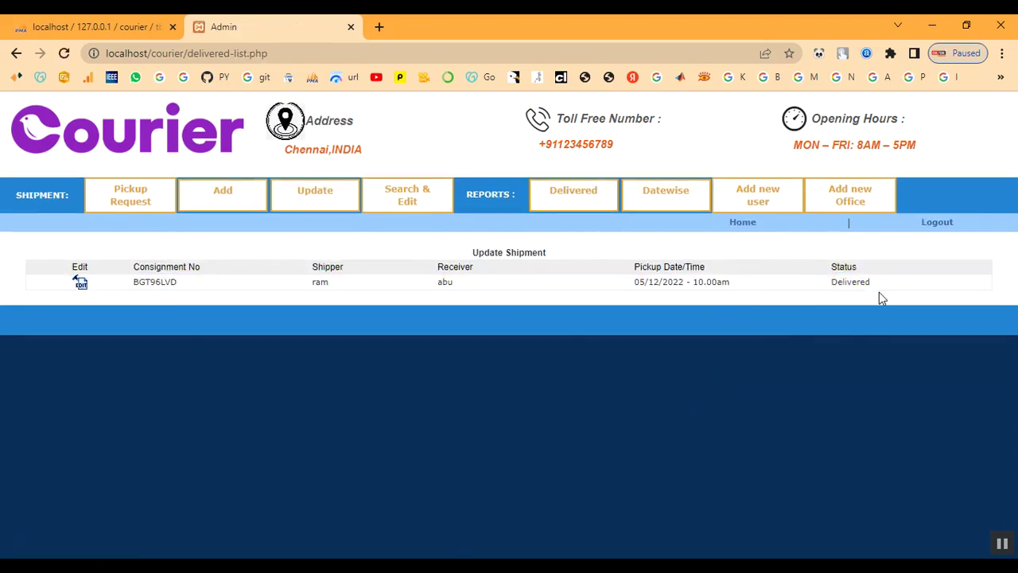
{"action": "left_click_drag", "start_coordinate": [317, 282], "coordinate": [910, 287]}
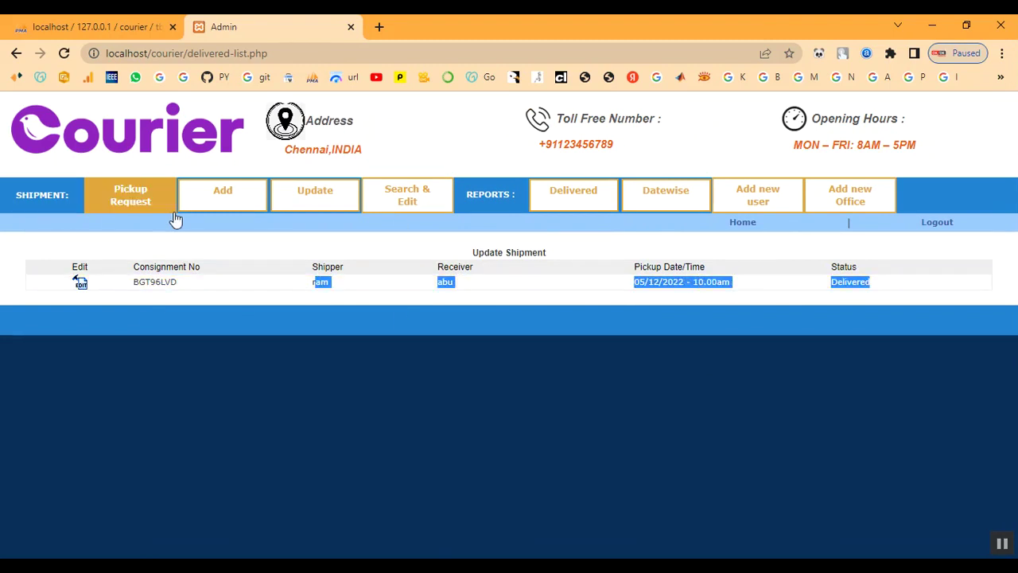
- Look at the Add new user form, go back, and open the Add new Office form
{"action": "left_click", "coordinate": [312, 199]}
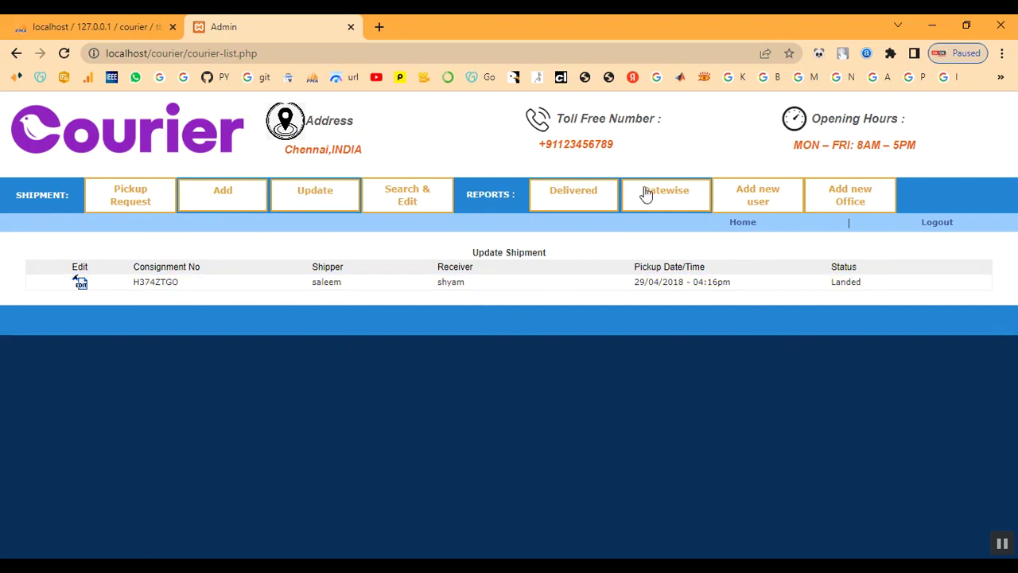
{"action": "left_click", "coordinate": [775, 195]}
{"action": "scroll", "coordinate": [677, 327], "scroll_direction": "down", "scroll_amount": 3}
{"action": "scroll", "coordinate": [678, 321], "scroll_direction": "up", "scroll_amount": 3}
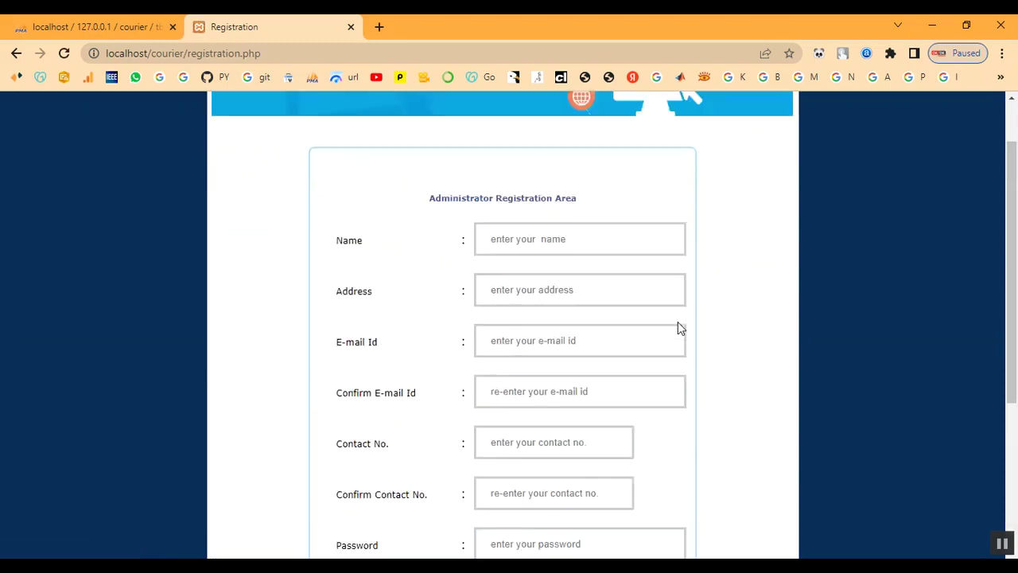
{"action": "left_click", "coordinate": [16, 54]}
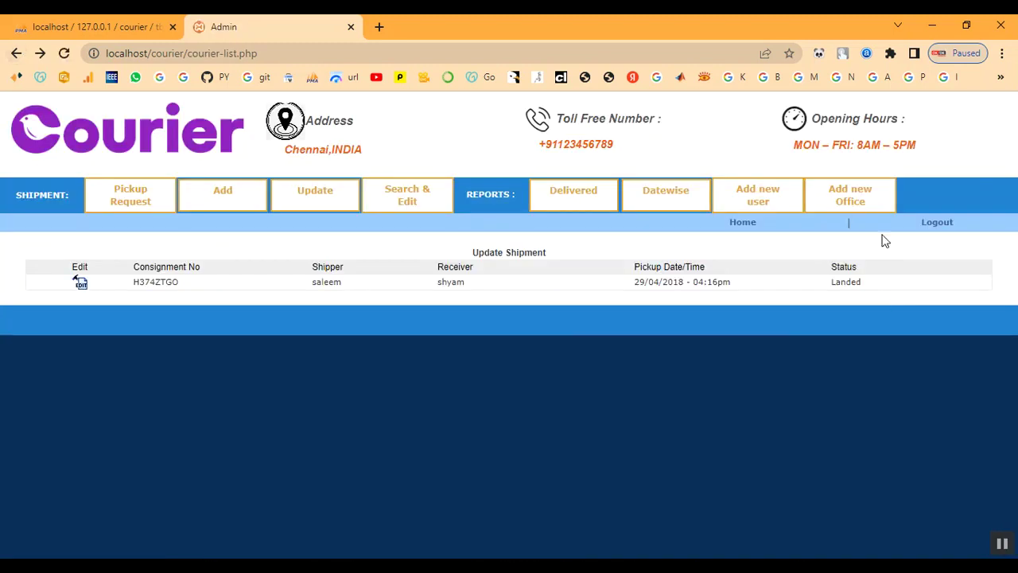
{"action": "left_click", "coordinate": [851, 205]}
{"action": "scroll", "coordinate": [532, 391], "scroll_direction": "down", "scroll_amount": 3}
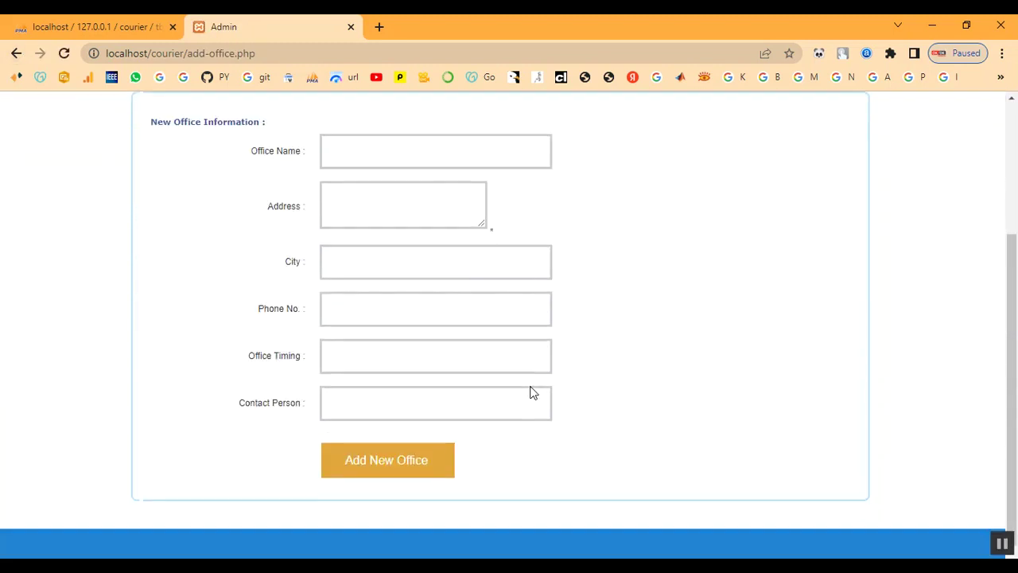
{"action": "scroll", "coordinate": [532, 387], "scroll_direction": "up", "scroll_amount": 3}
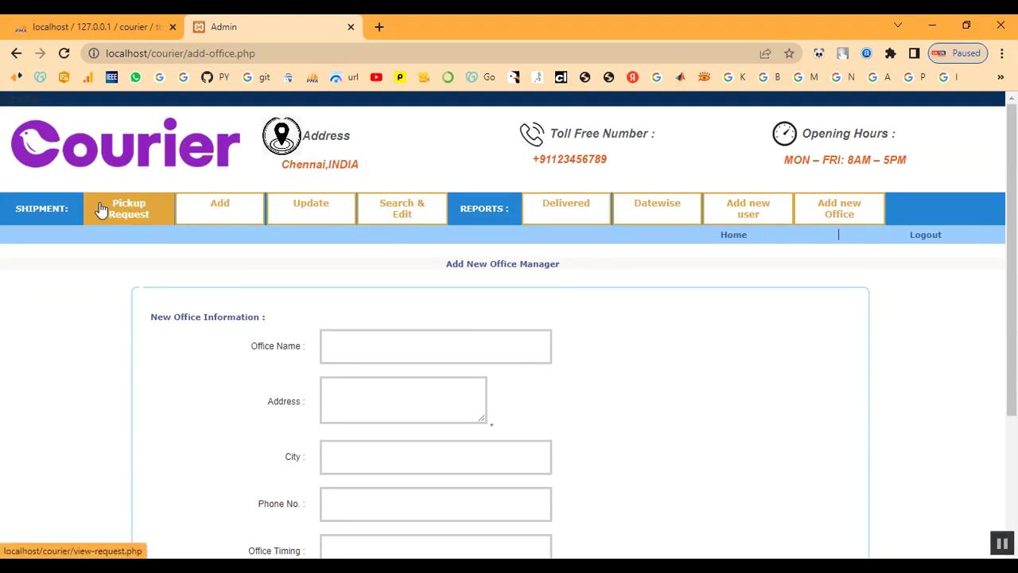
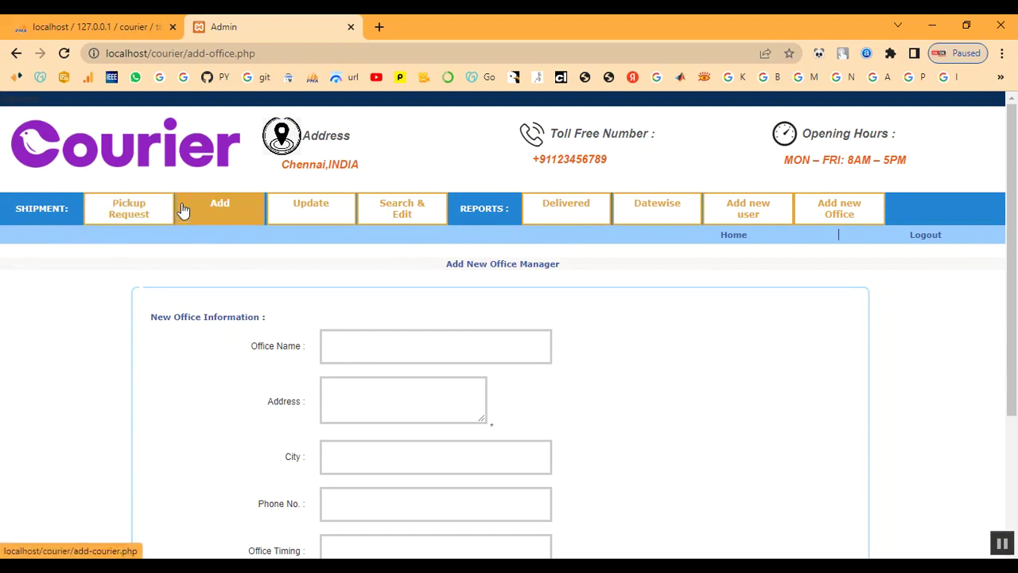
- Go back to the admin home menu and view the full shipment list
{"action": "left_click", "coordinate": [14, 55]}
{"action": "left_click", "coordinate": [14, 54]}
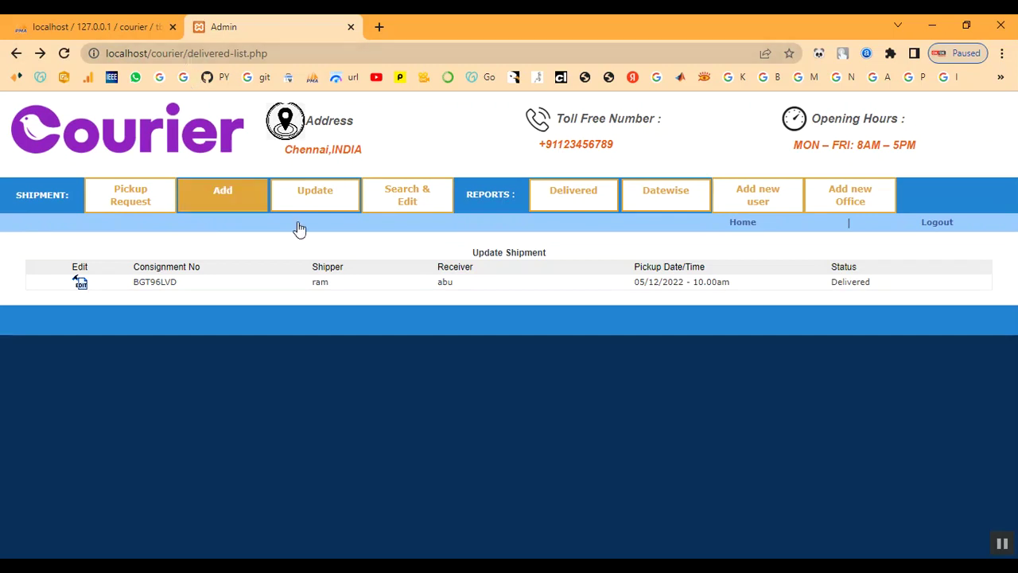
{"action": "left_click", "coordinate": [746, 224]}
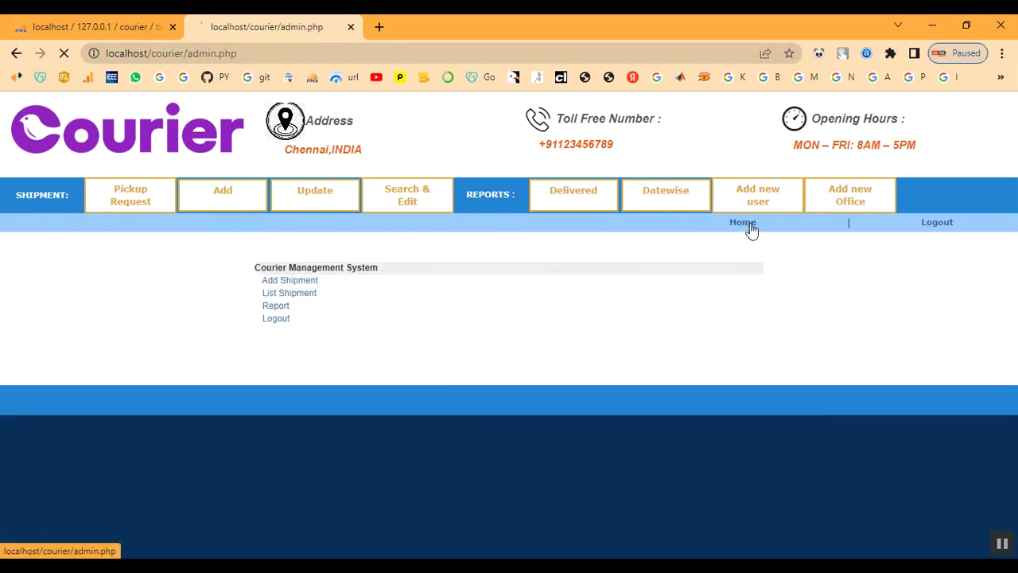
{"action": "left_click", "coordinate": [289, 296]}
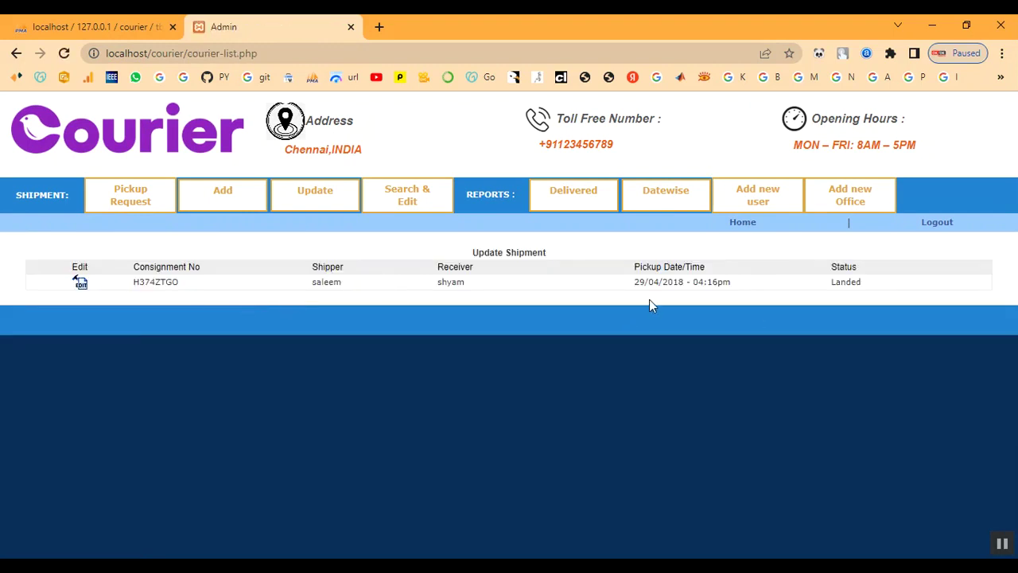
- Check the Delivered report for BGT96LVD, return home, and log out of the admin panel
{"action": "left_click", "coordinate": [737, 225]}
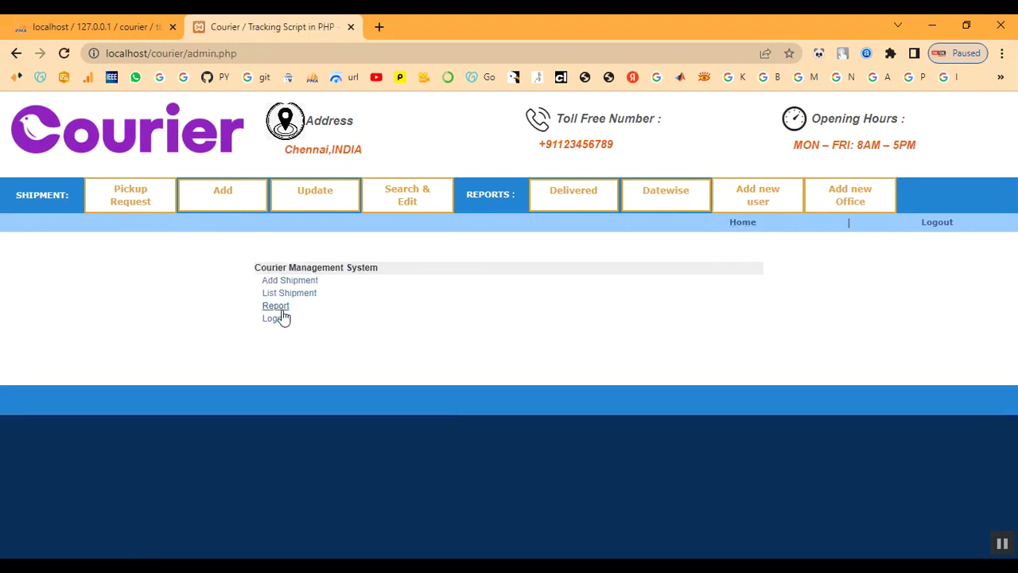
{"action": "left_click", "coordinate": [280, 310]}
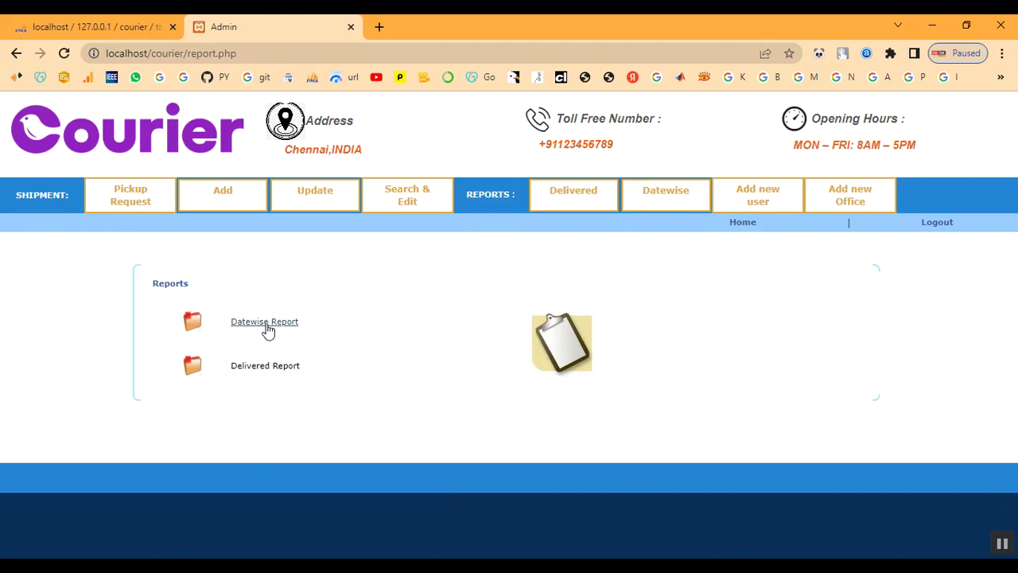
{"action": "left_click", "coordinate": [258, 368]}
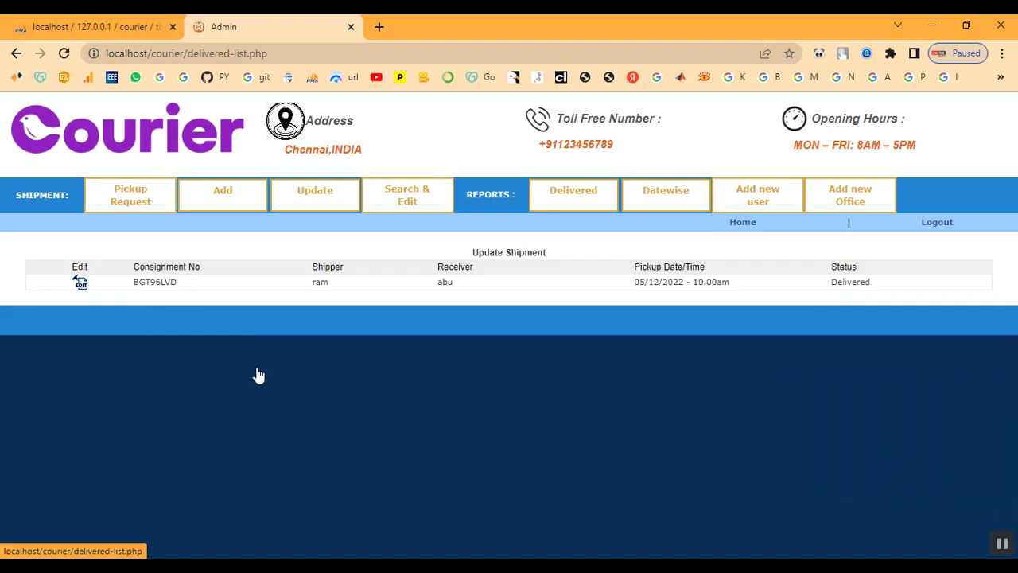
{"action": "left_click", "coordinate": [740, 224]}
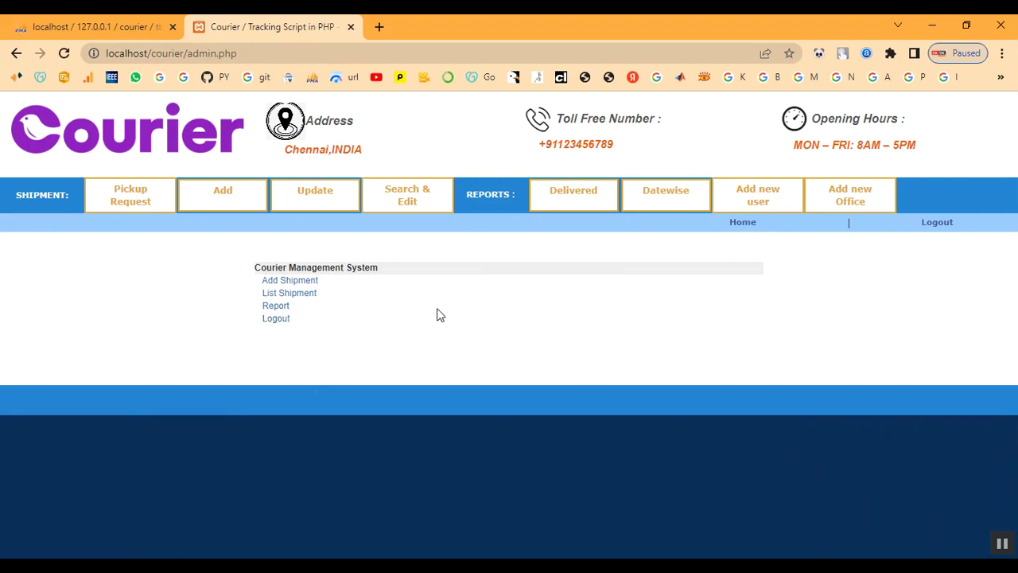
{"action": "left_click", "coordinate": [936, 224]}
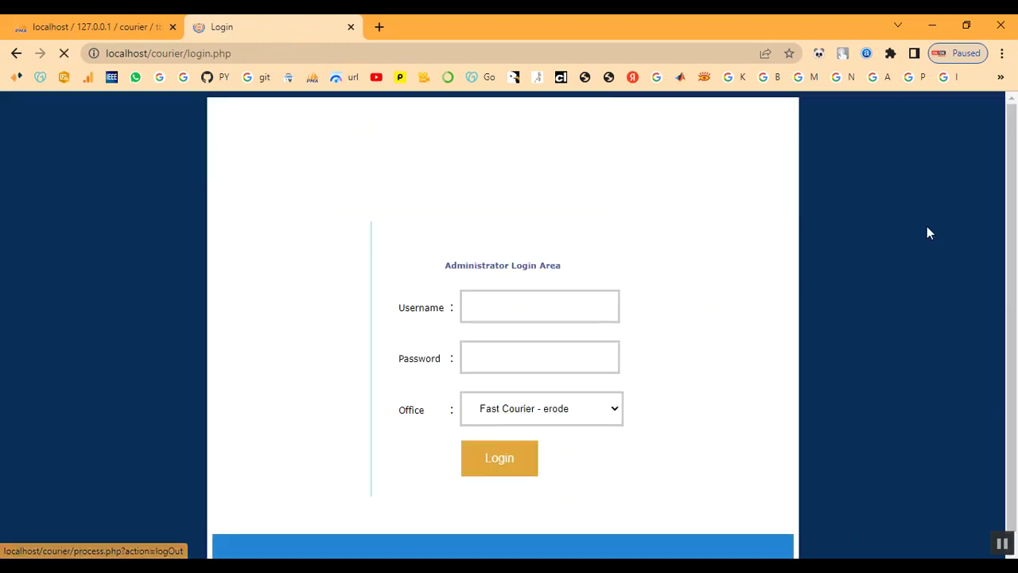
- Change the address to localhost/courier/ to load the public home page
{"action": "scroll", "coordinate": [632, 402], "scroll_direction": "down", "scroll_amount": 1}
{"action": "scroll", "coordinate": [632, 402], "scroll_direction": "up", "scroll_amount": 1}
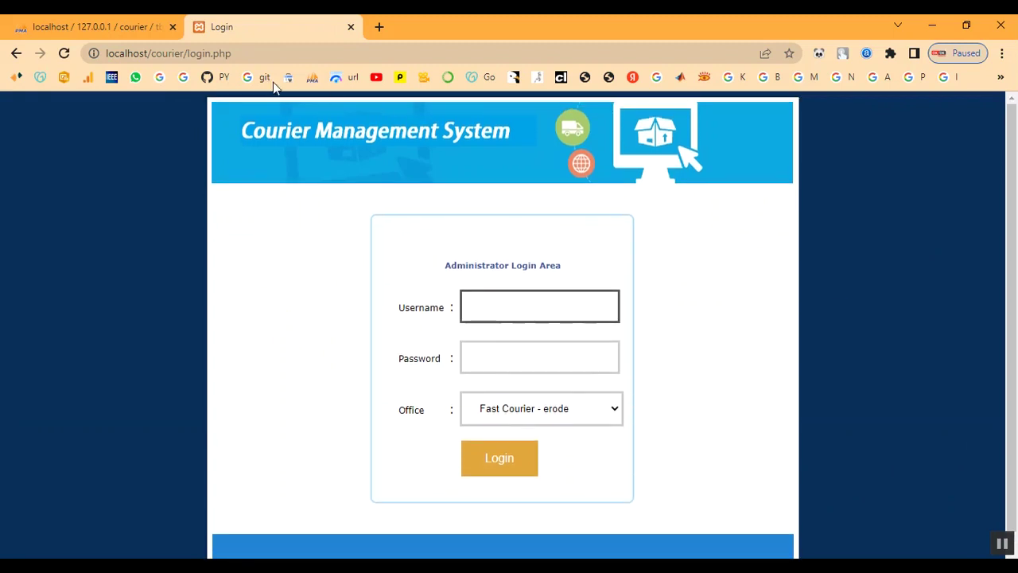
{"action": "left_click_drag", "start_coordinate": [189, 53], "coordinate": [262, 61]}
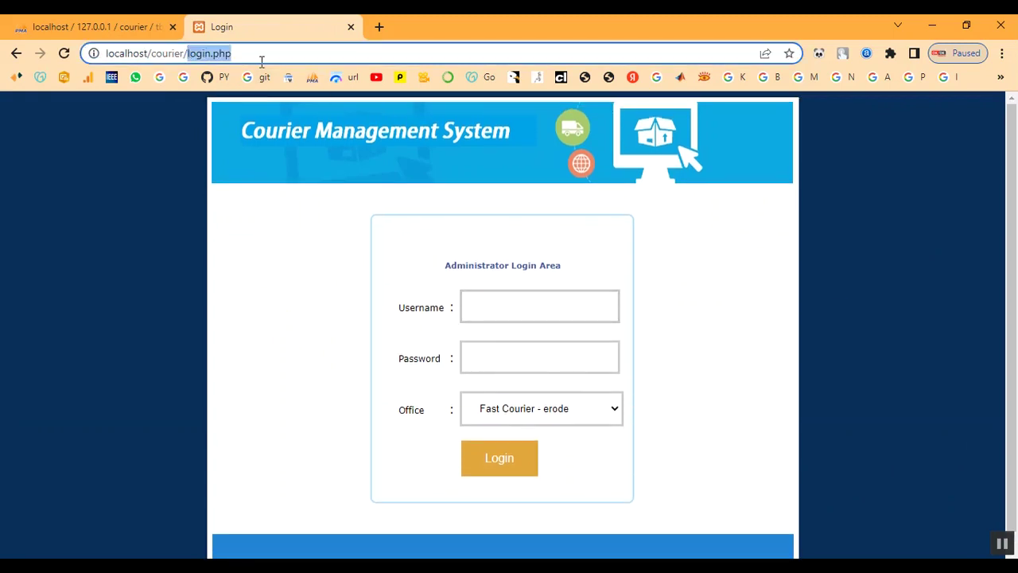
{"action": "key", "text": "BackSpace"}
{"action": "key", "text": "Return"}
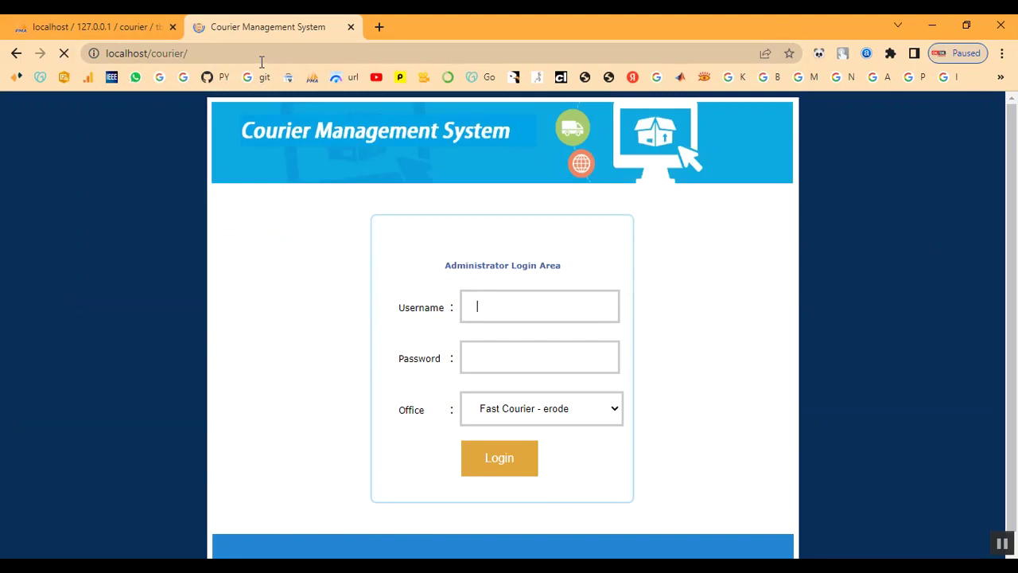
- On the Status Check tracking page, enter consignment number BGT96LVD from the saved entries
{"action": "scroll", "coordinate": [731, 406], "scroll_direction": "down", "scroll_amount": 4}
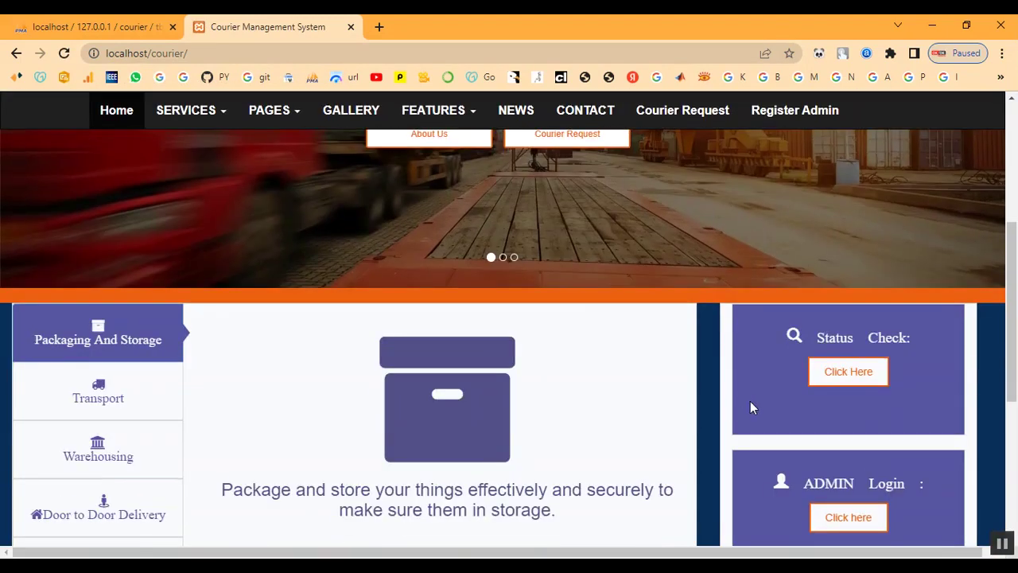
{"action": "left_click", "coordinate": [841, 386]}
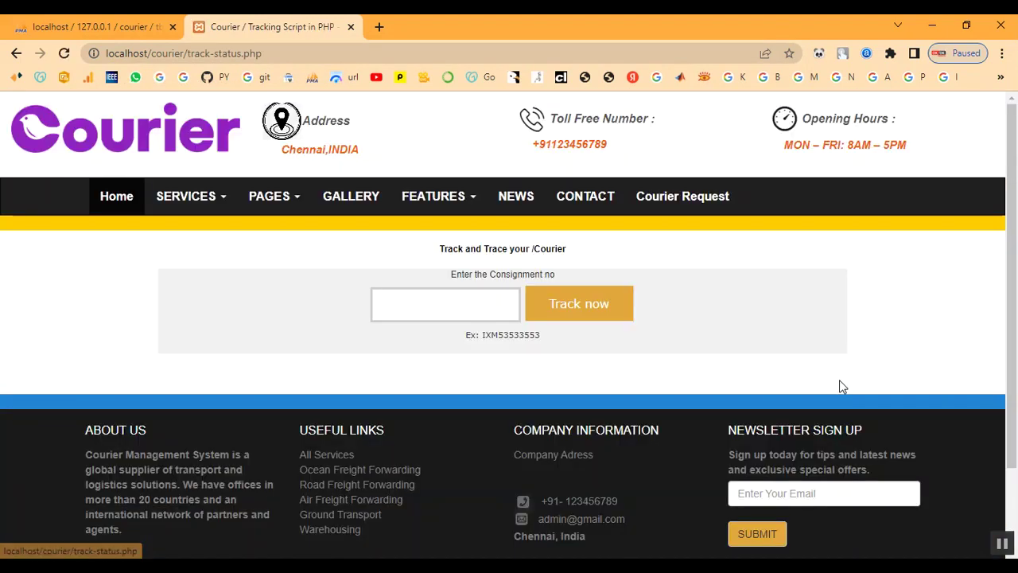
{"action": "left_click", "coordinate": [415, 297]}
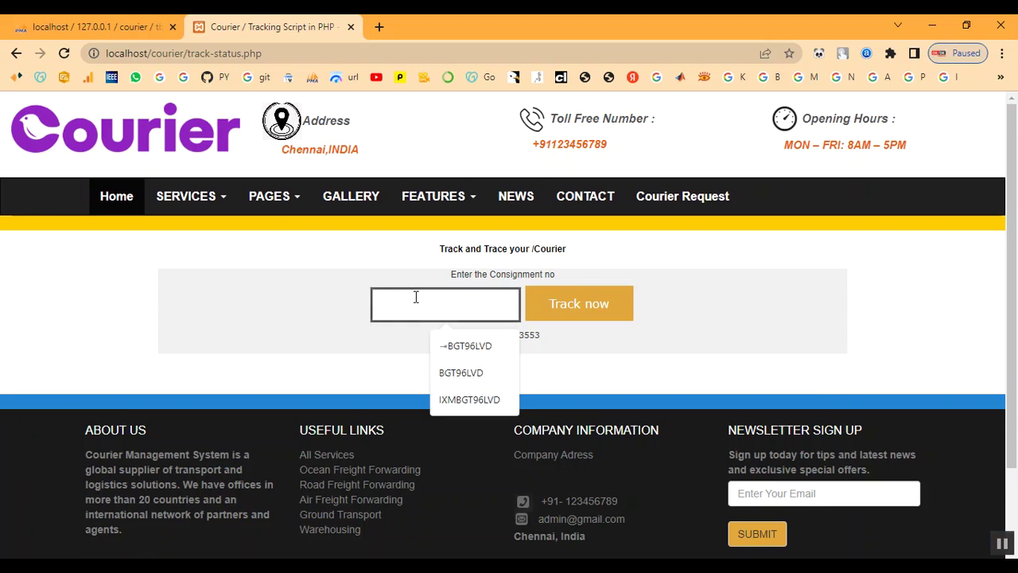
{"action": "key", "text": "Down"}
{"action": "key", "text": "Return"}
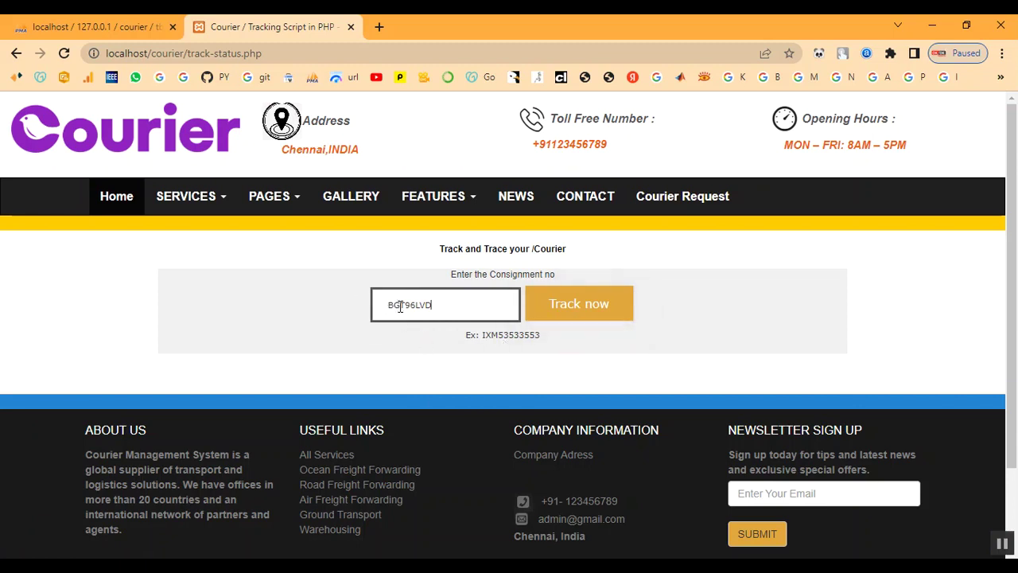
{"action": "left_click_drag", "start_coordinate": [388, 307], "coordinate": [431, 307]}
{"action": "left_click", "coordinate": [448, 310]}
- Return to the public home page and go to the administrator login page
{"action": "left_click", "coordinate": [124, 200]}
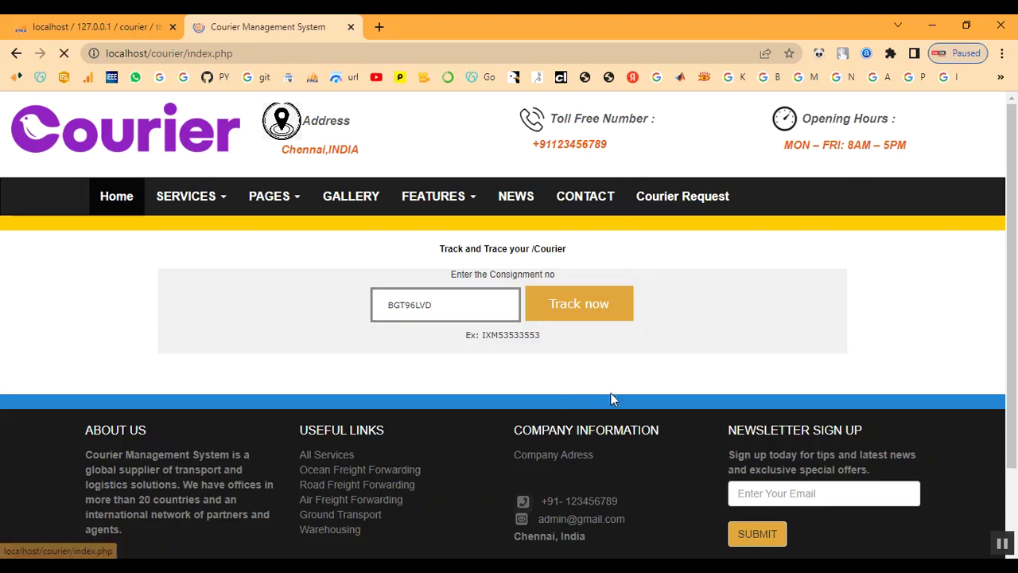
{"action": "scroll", "coordinate": [647, 383], "scroll_direction": "down", "scroll_amount": 5}
{"action": "left_click", "coordinate": [833, 520]}
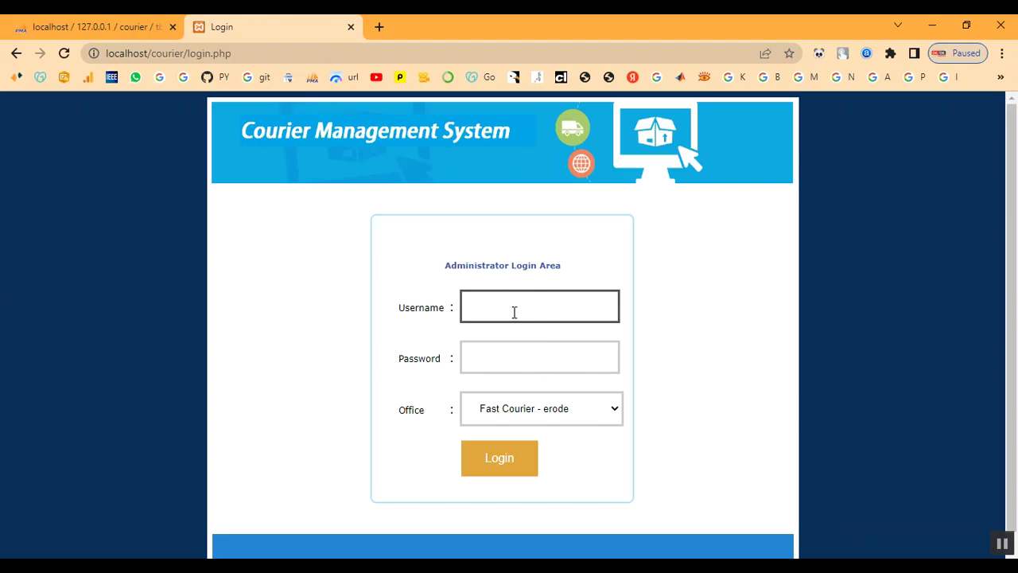
- Log in with the saved username, choosing the Fast Courier chennai office
{"action": "left_click", "coordinate": [514, 311]}
{"action": "left_click", "coordinate": [528, 344]}
{"action": "left_click", "coordinate": [573, 368]}
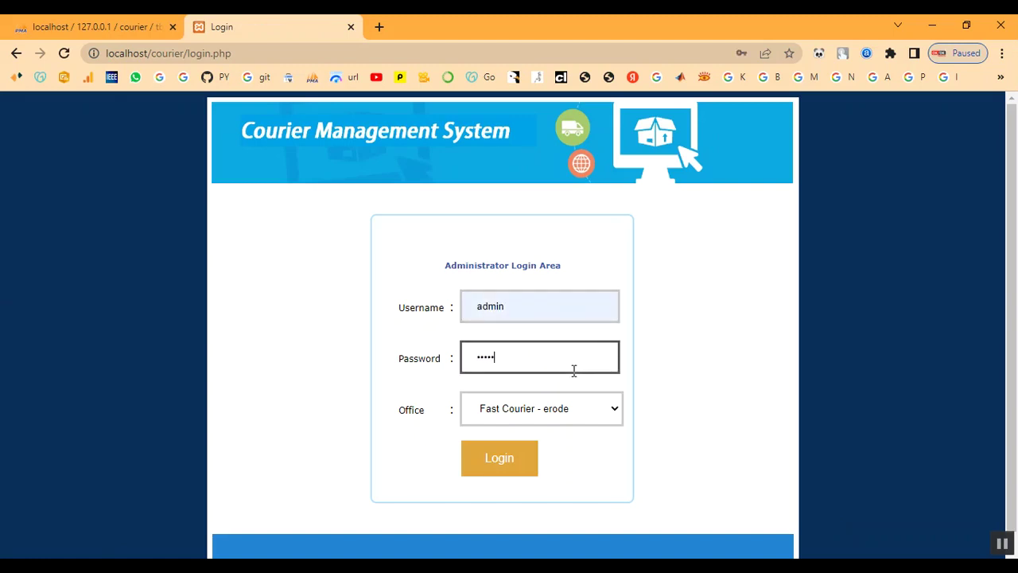
{"action": "left_click", "coordinate": [569, 421]}
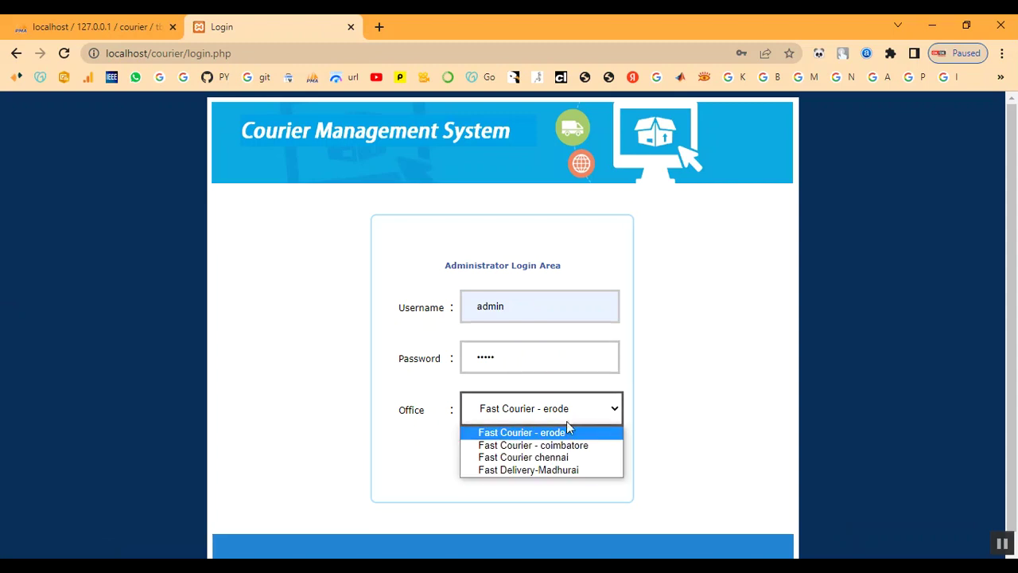
{"action": "left_click", "coordinate": [538, 457]}
{"action": "left_click", "coordinate": [531, 461]}
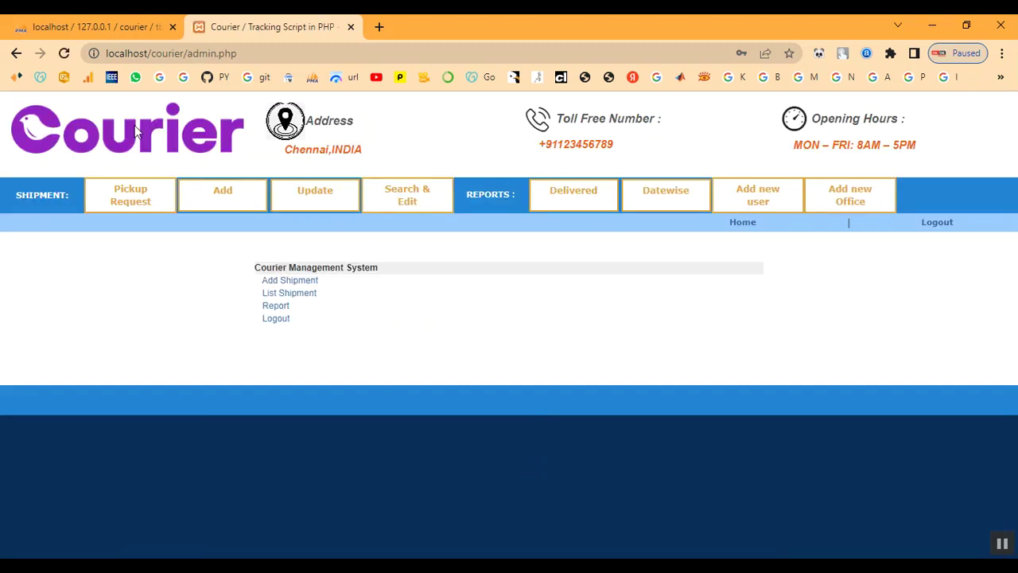
- Confirm in the Delivered report that consignment BGT96LVD is listed
{"action": "left_click", "coordinate": [579, 209]}
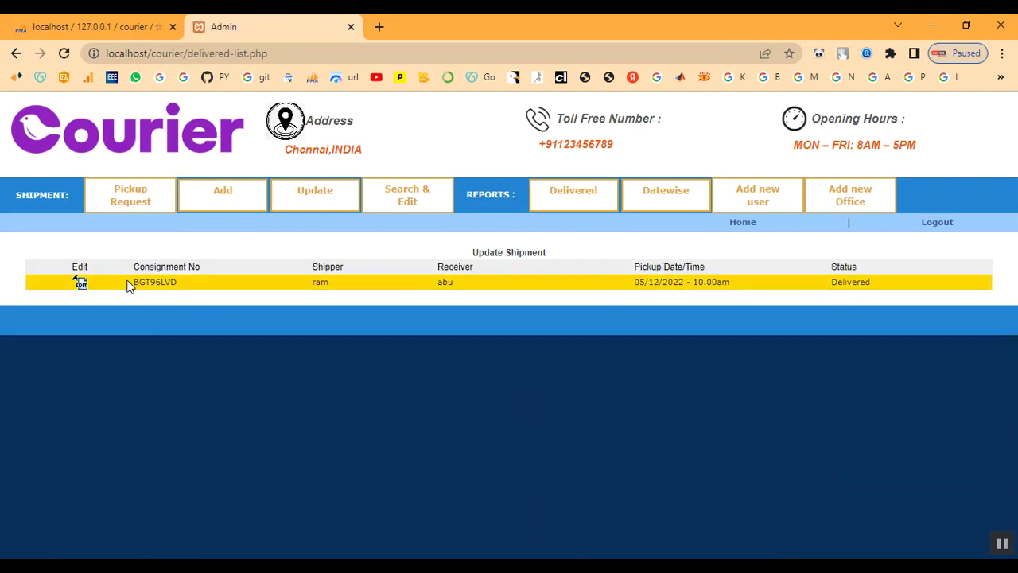
{"action": "left_click_drag", "start_coordinate": [134, 286], "coordinate": [197, 287]}
{"action": "left_click", "coordinate": [190, 265]}
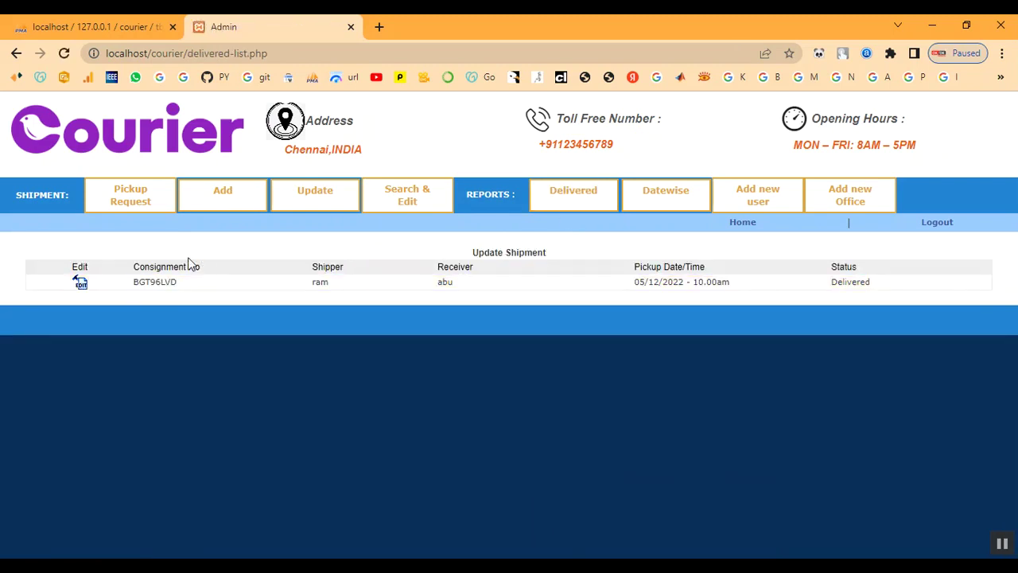
{"action": "left_click_drag", "start_coordinate": [133, 269], "coordinate": [199, 267]}
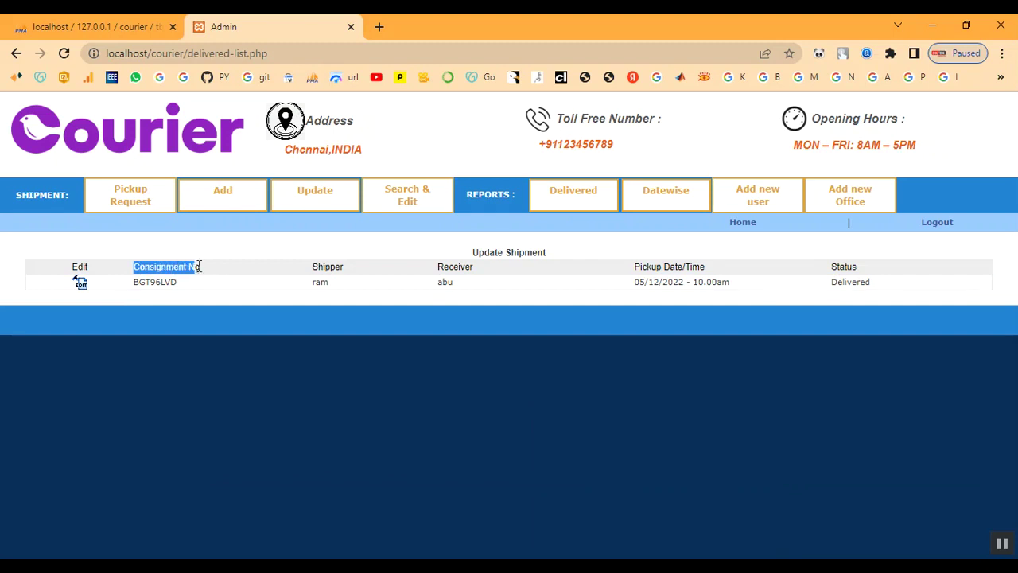
- Look at the generated consignment number on the Add Shipment form, then log out
{"action": "left_click", "coordinate": [236, 198]}
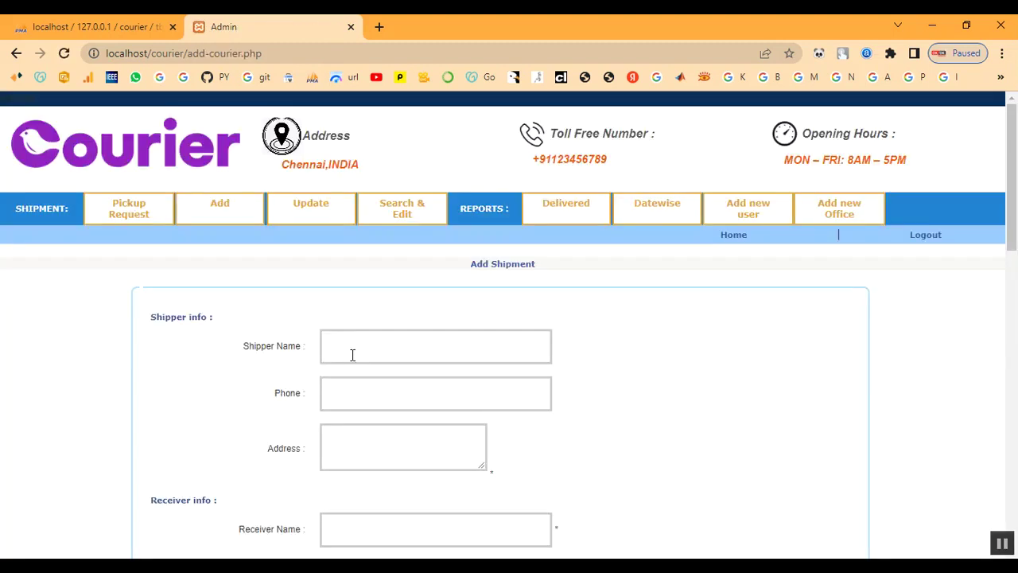
{"action": "scroll", "coordinate": [354, 361], "scroll_direction": "down", "scroll_amount": 4}
{"action": "scroll", "coordinate": [350, 362], "scroll_direction": "down", "scroll_amount": 2}
{"action": "left_click_drag", "start_coordinate": [331, 265], "coordinate": [418, 263]}
{"action": "left_click", "coordinate": [418, 264]}
{"action": "left_click_drag", "start_coordinate": [228, 263], "coordinate": [309, 263]}
{"action": "left_click", "coordinate": [297, 245]}
{"action": "scroll", "coordinate": [295, 245], "scroll_direction": "up", "scroll_amount": 4}
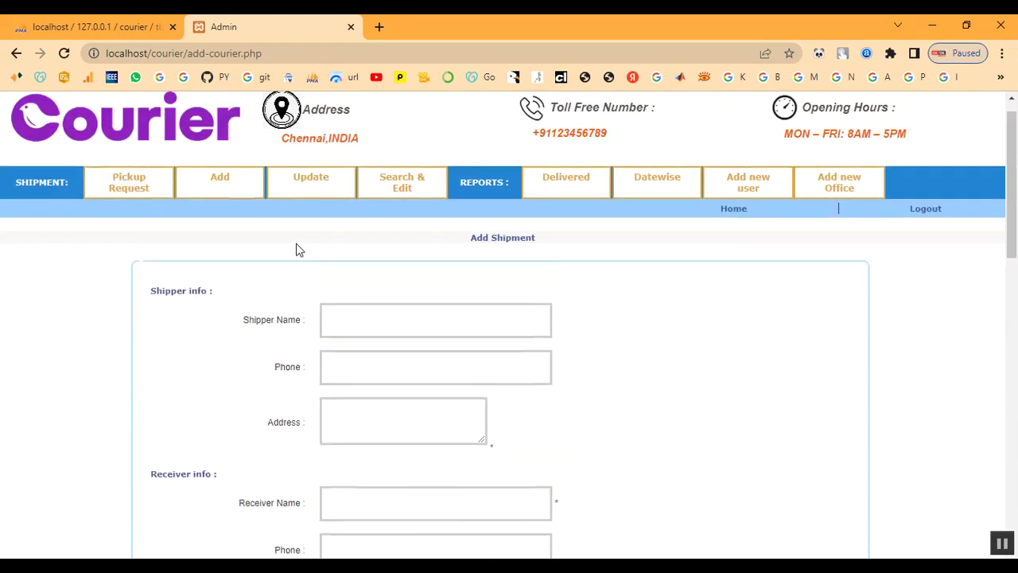
{"action": "left_click", "coordinate": [928, 239]}
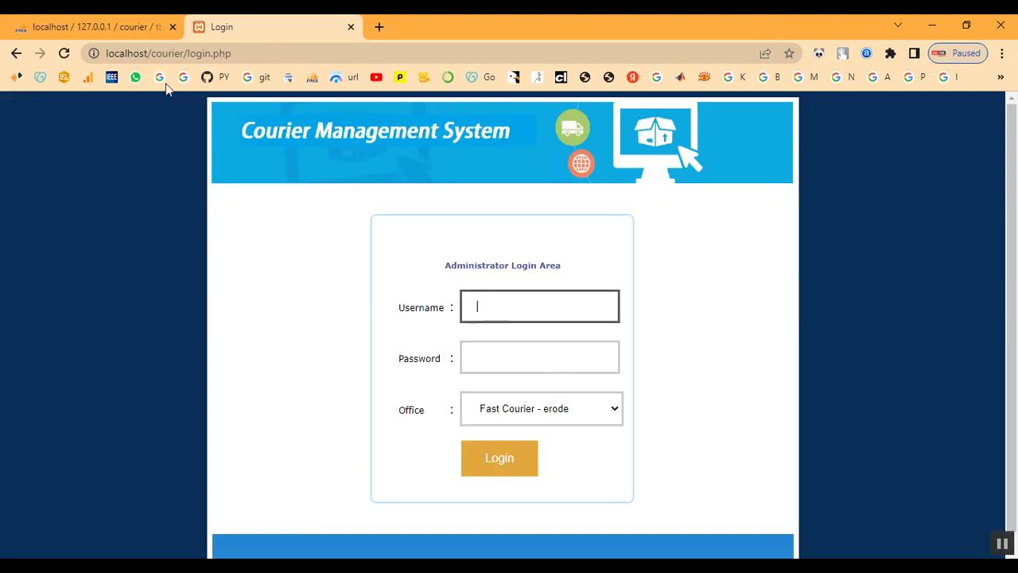
- Remove login.php from the address to load the public home page at localhost/courier/
{"action": "left_click", "coordinate": [188, 53]}
{"action": "left_click_drag", "start_coordinate": [188, 54], "coordinate": [300, 55]}
{"action": "key", "text": "BackSpace"}
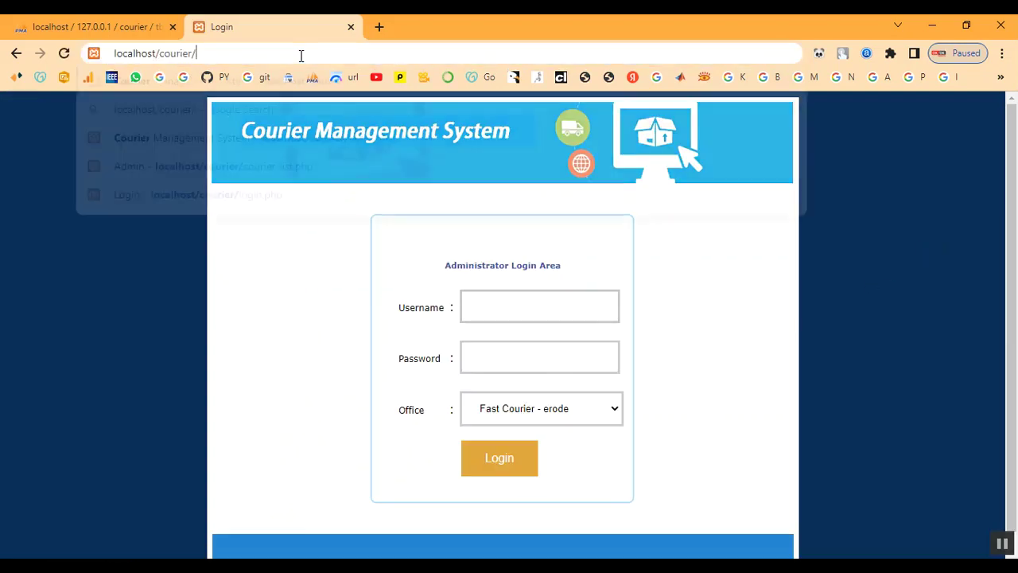
{"action": "key", "text": "Return"}
{"action": "scroll", "coordinate": [550, 418], "scroll_direction": "down", "scroll_amount": 5}
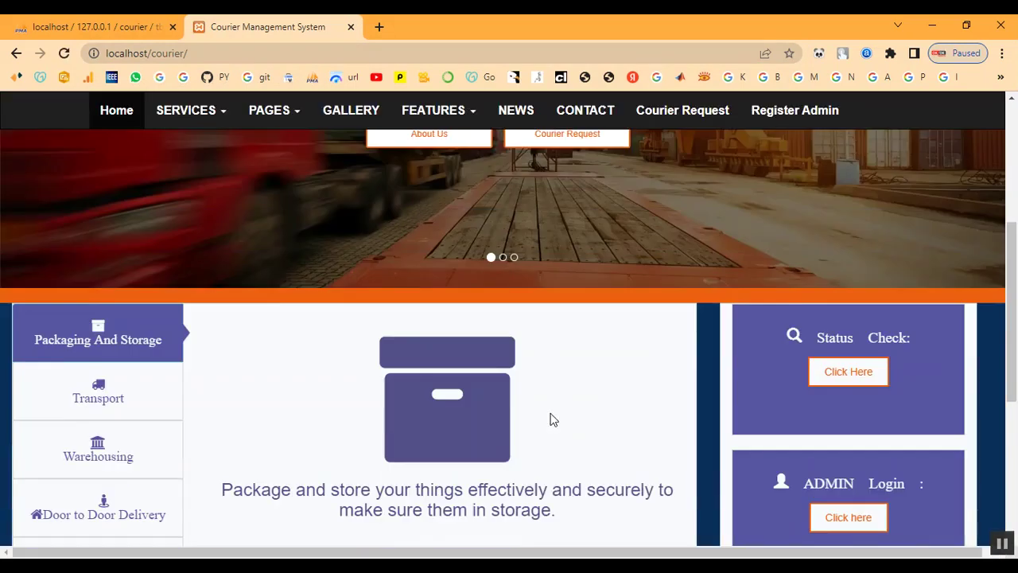
{"action": "left_click", "coordinate": [854, 308]}
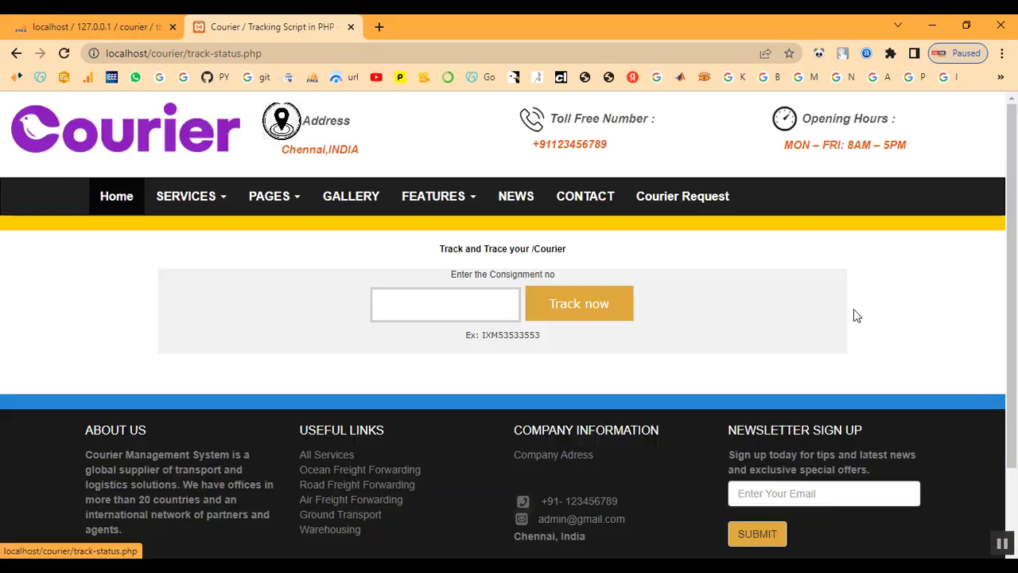
{"action": "left_click", "coordinate": [461, 308]}
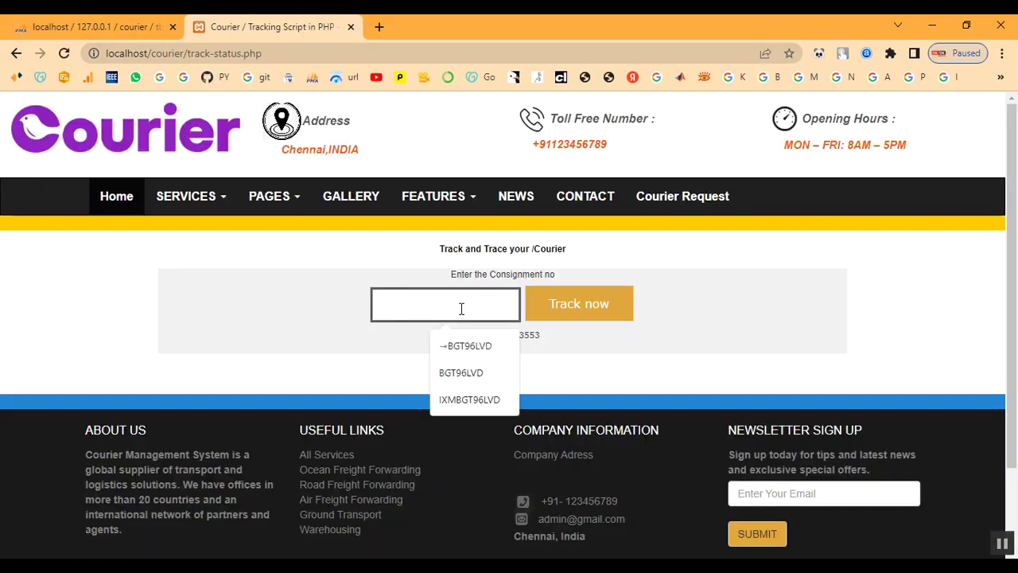
{"action": "key", "text": "Down"}
{"action": "key", "text": "Return"}
{"action": "left_click", "coordinate": [566, 303]}
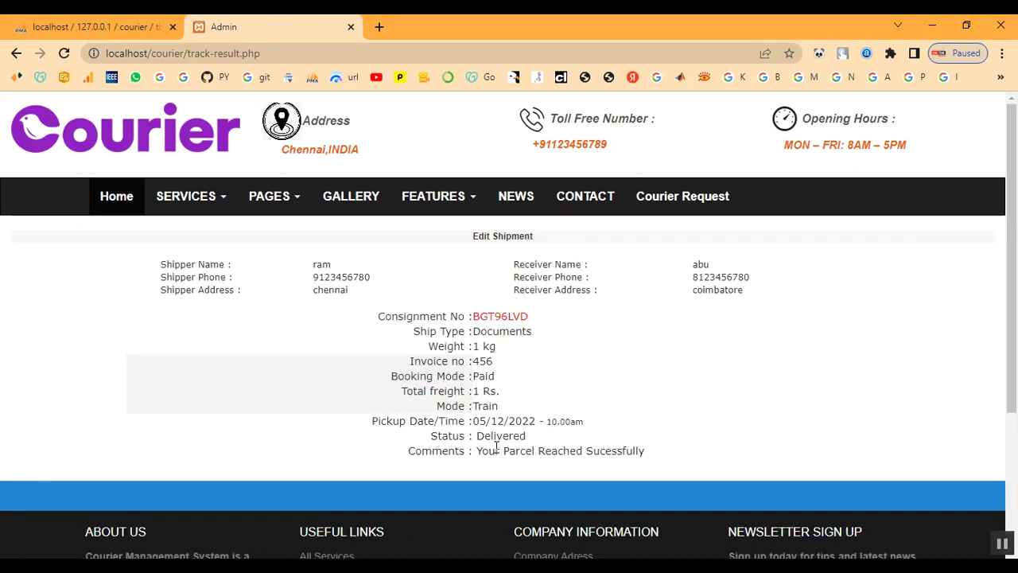
- Review the tracking result's Delivered status and Total freight line
{"action": "left_click_drag", "start_coordinate": [478, 436], "coordinate": [566, 442]}
{"action": "left_click", "coordinate": [543, 441]}
{"action": "left_click", "coordinate": [569, 438]}
{"action": "scroll", "coordinate": [583, 418], "scroll_direction": "down", "scroll_amount": 3}
{"action": "scroll", "coordinate": [583, 418], "scroll_direction": "up", "scroll_amount": 3}
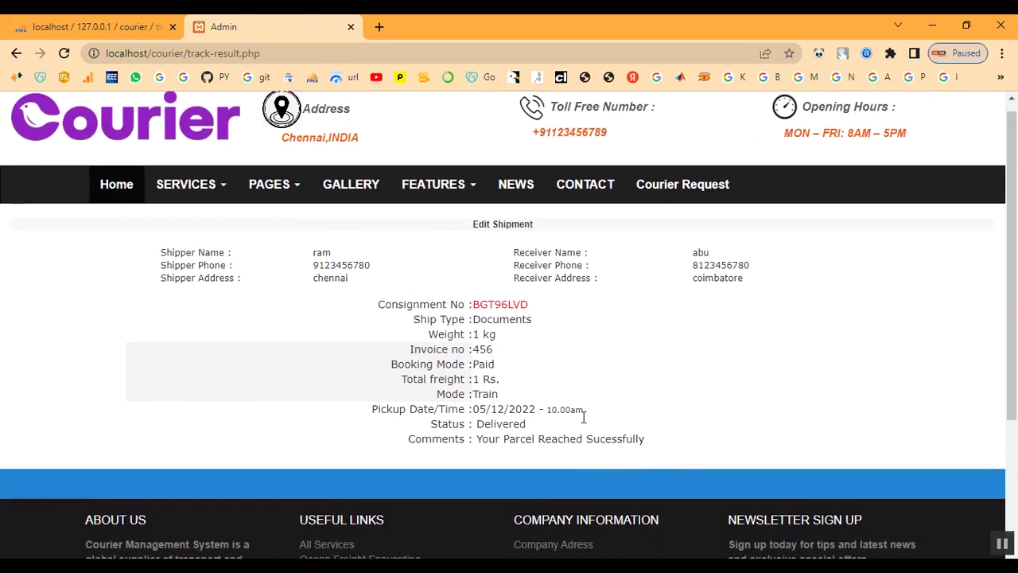
{"action": "left_click_drag", "start_coordinate": [405, 390], "coordinate": [571, 400]}
{"action": "left_click", "coordinate": [584, 399]}
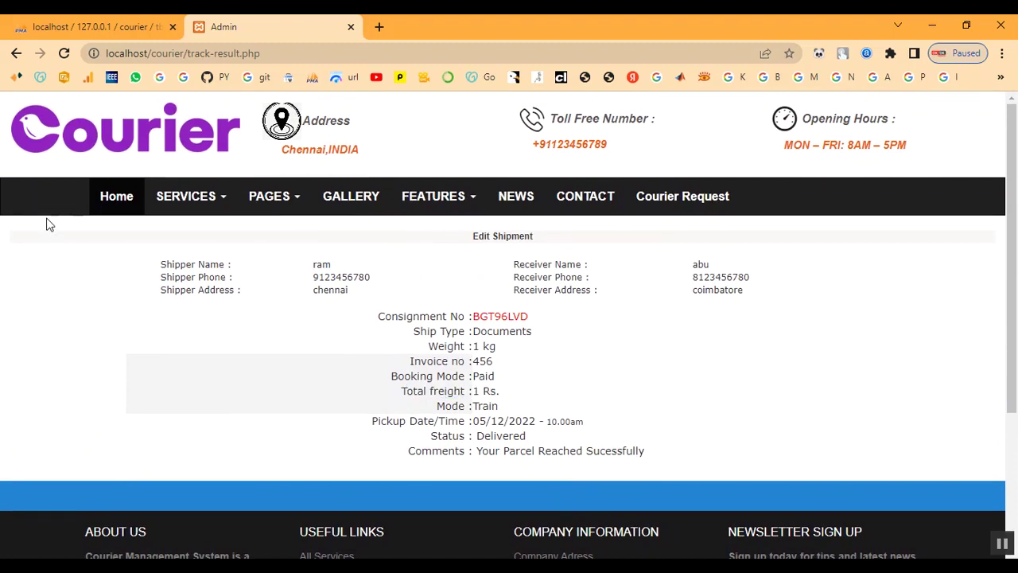
- Return to the site's public home page and scroll through it
{"action": "left_click", "coordinate": [113, 209]}
{"action": "scroll", "coordinate": [367, 372], "scroll_direction": "down", "scroll_amount": 2}
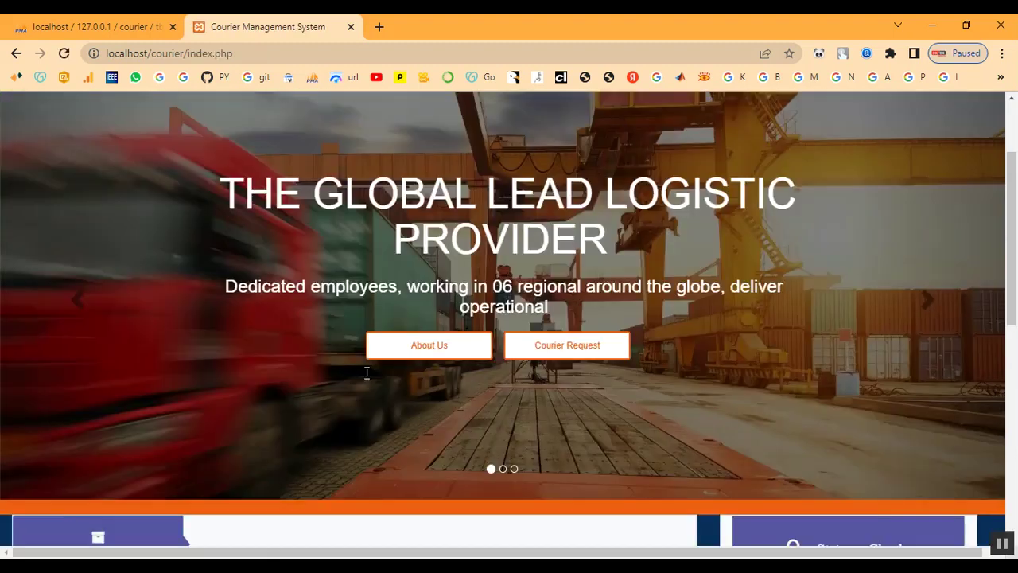
{"action": "scroll", "coordinate": [367, 372], "scroll_direction": "down", "scroll_amount": 7}
{"action": "scroll", "coordinate": [365, 379], "scroll_direction": "up", "scroll_amount": 4}
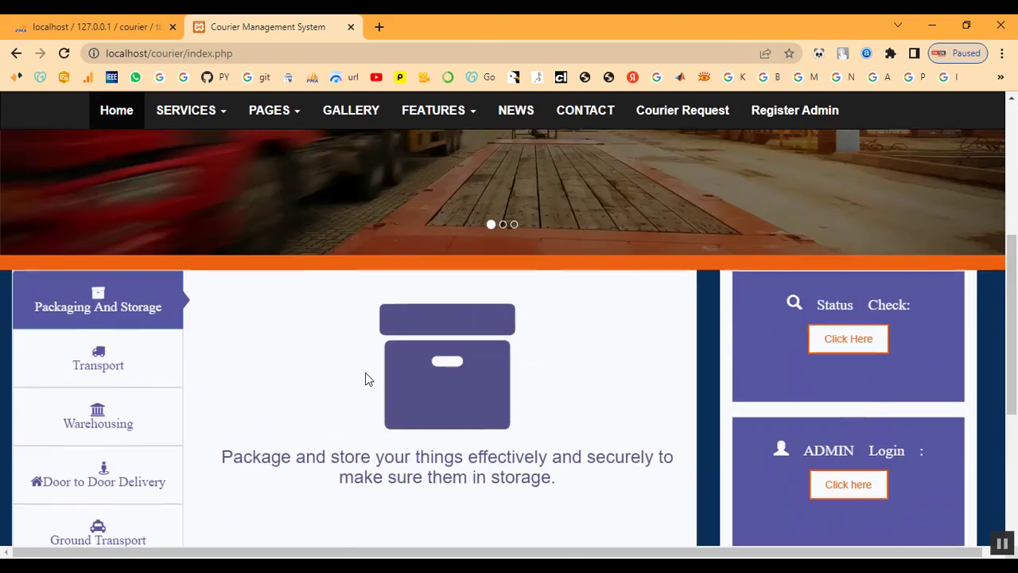
{"action": "scroll", "coordinate": [365, 379], "scroll_direction": "up", "scroll_amount": 3}
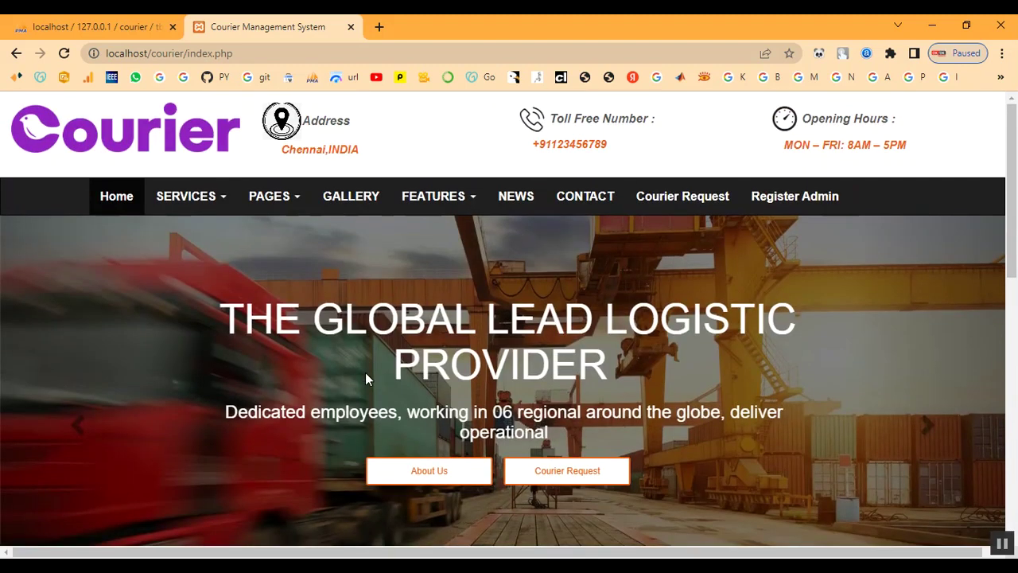